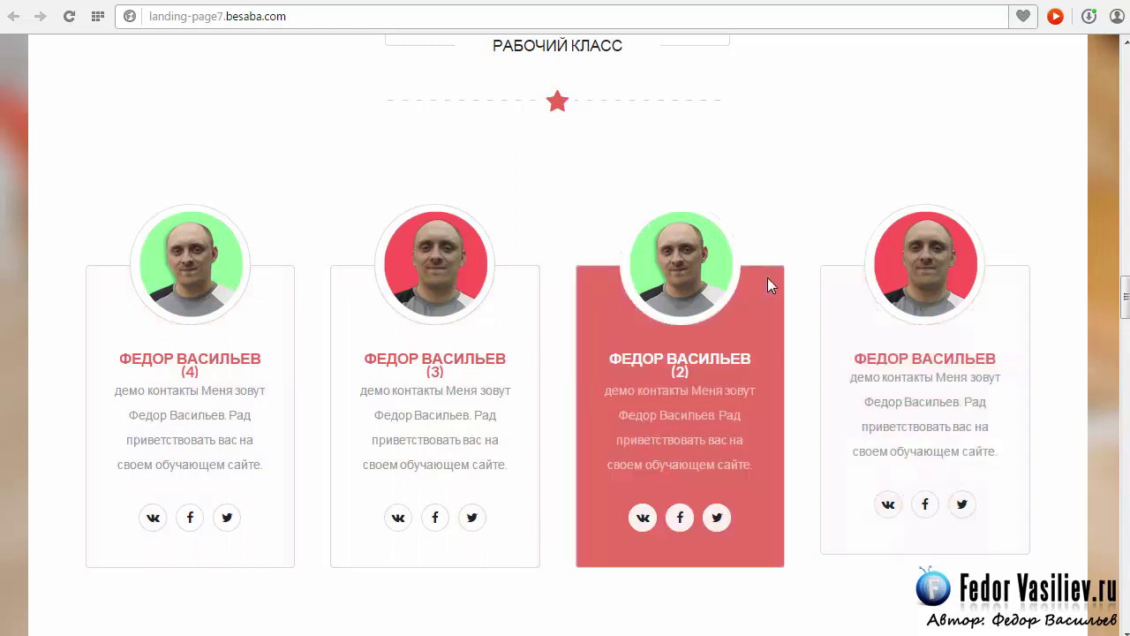
Inspect the front-end СОТРУДНИКИ heading and its РАБОЧИЙ КЛАСС subtitle before going to the module list.
{"action": "scroll", "coordinate": [1126, 305], "scroll_direction": "up", "scroll_amount": 2}
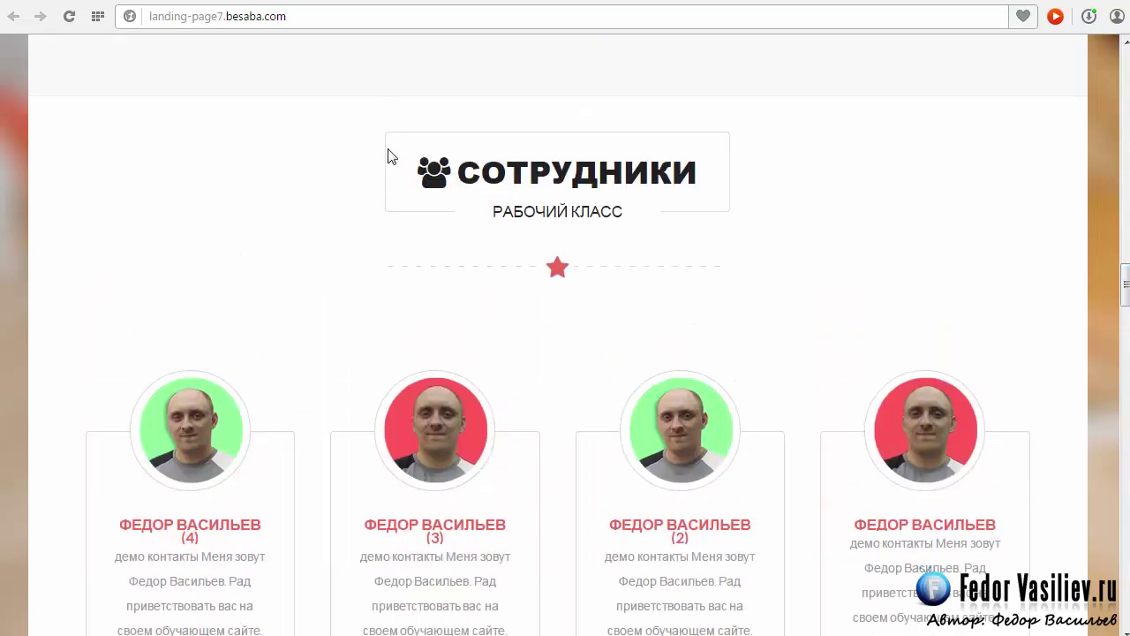
{"action": "left_click_drag", "start_coordinate": [453, 172], "coordinate": [530, 173]}
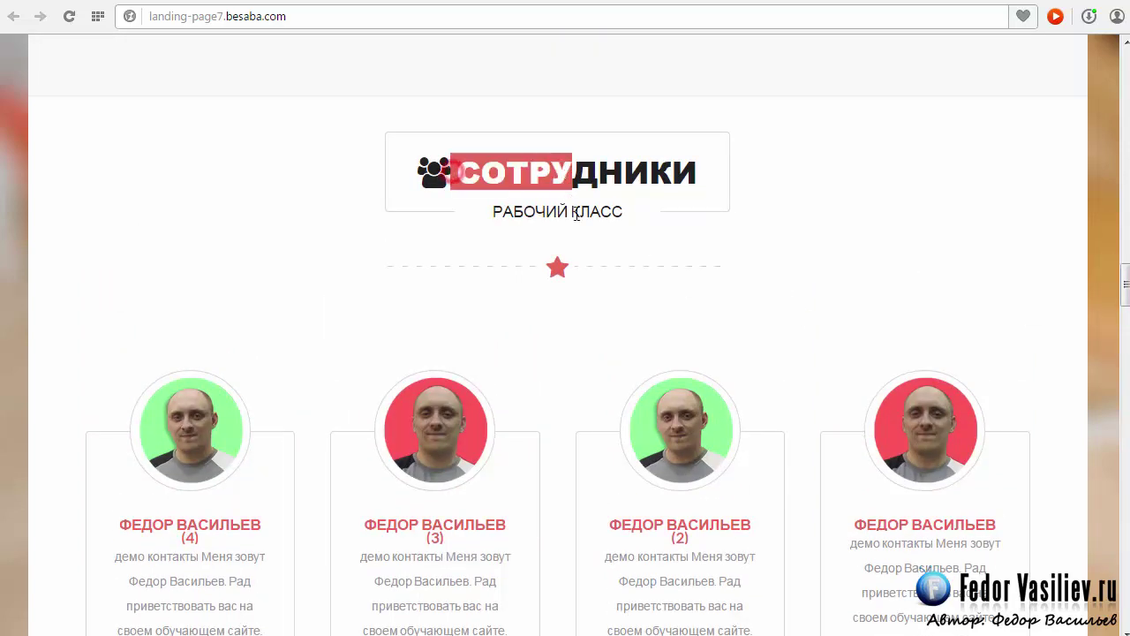
{"action": "left_click", "coordinate": [666, 272]}
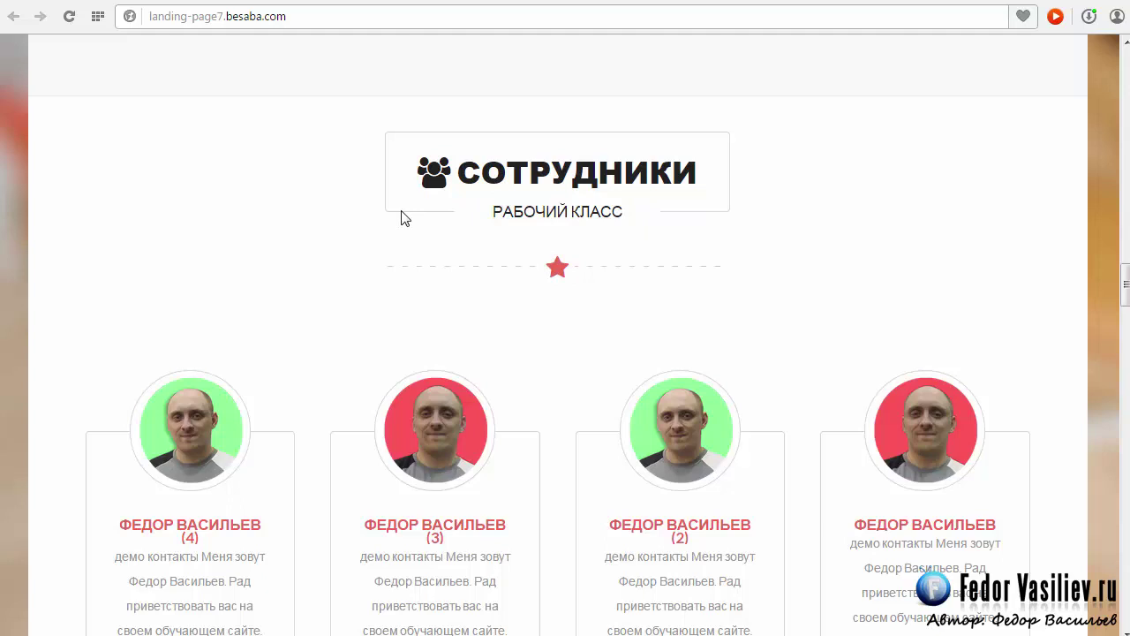
{"action": "left_click_drag", "start_coordinate": [473, 173], "coordinate": [633, 209]}
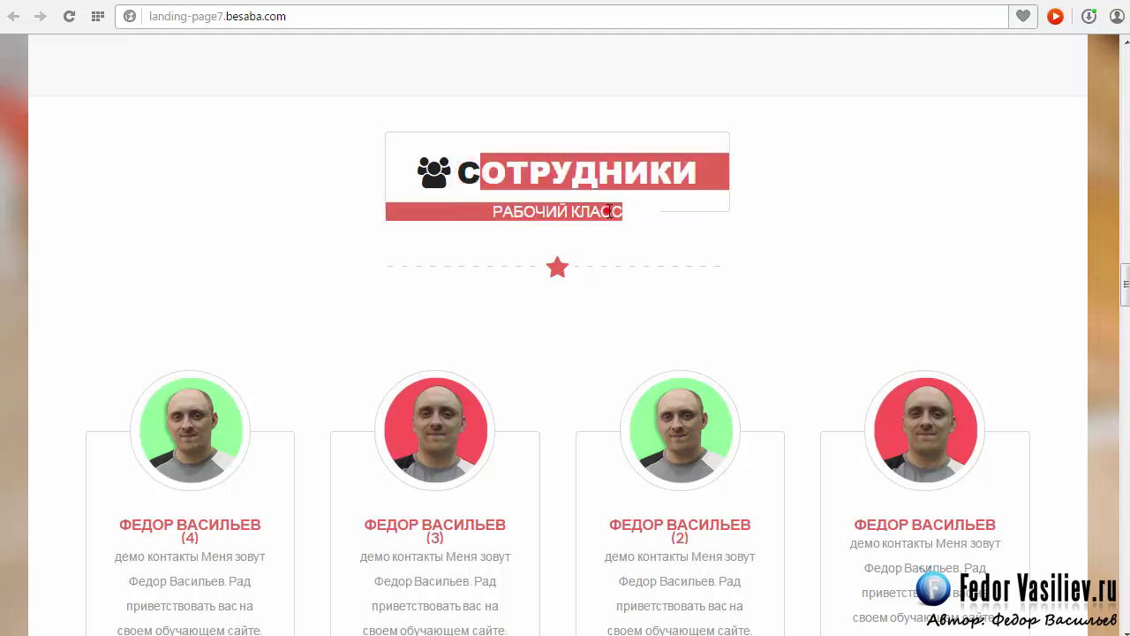
{"action": "left_click", "coordinate": [609, 211]}
{"action": "left_click", "coordinate": [741, 267]}
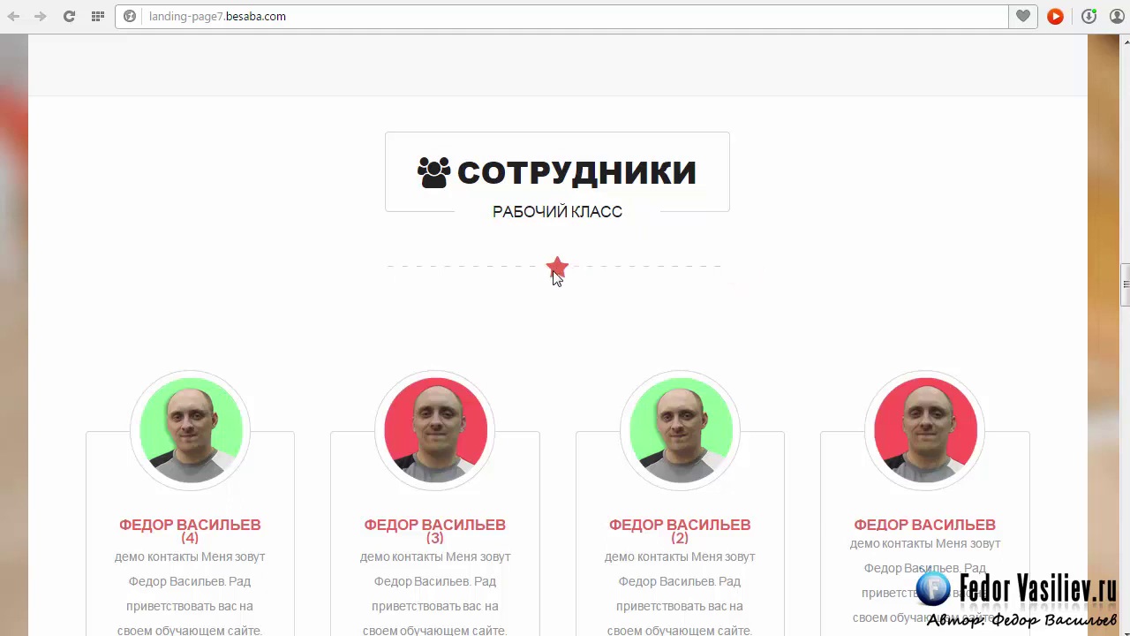
{"action": "scroll", "coordinate": [420, 353], "scroll_direction": "down", "scroll_amount": 2}
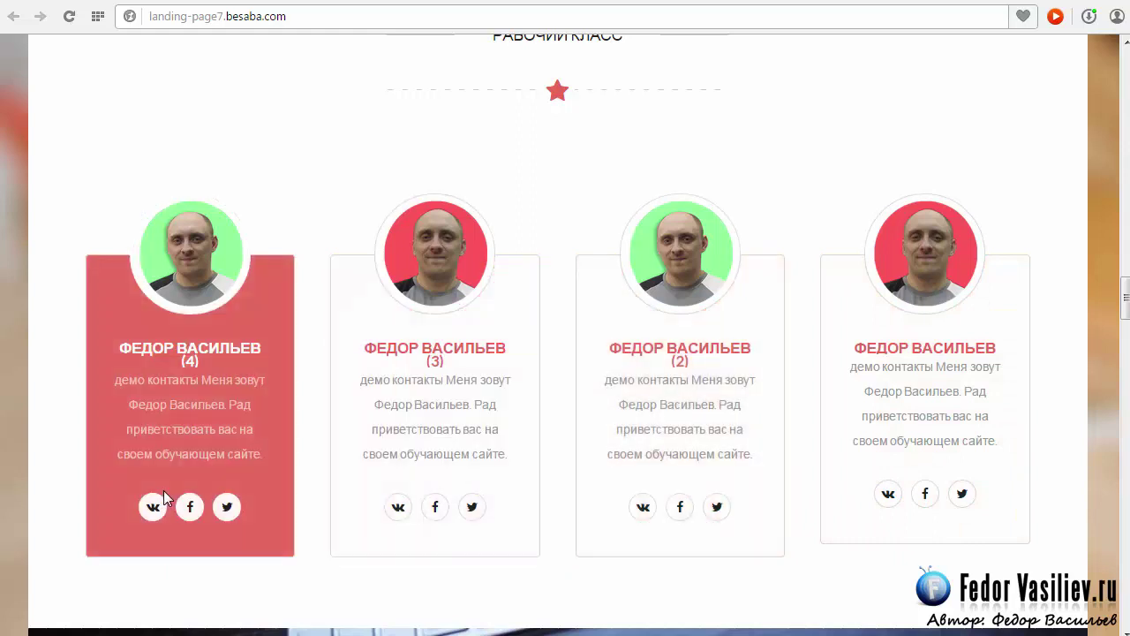
{"action": "scroll", "coordinate": [571, 461], "scroll_direction": "up", "scroll_amount": 2}
{"action": "scroll", "coordinate": [570, 461], "scroll_direction": "up", "scroll_amount": 2}
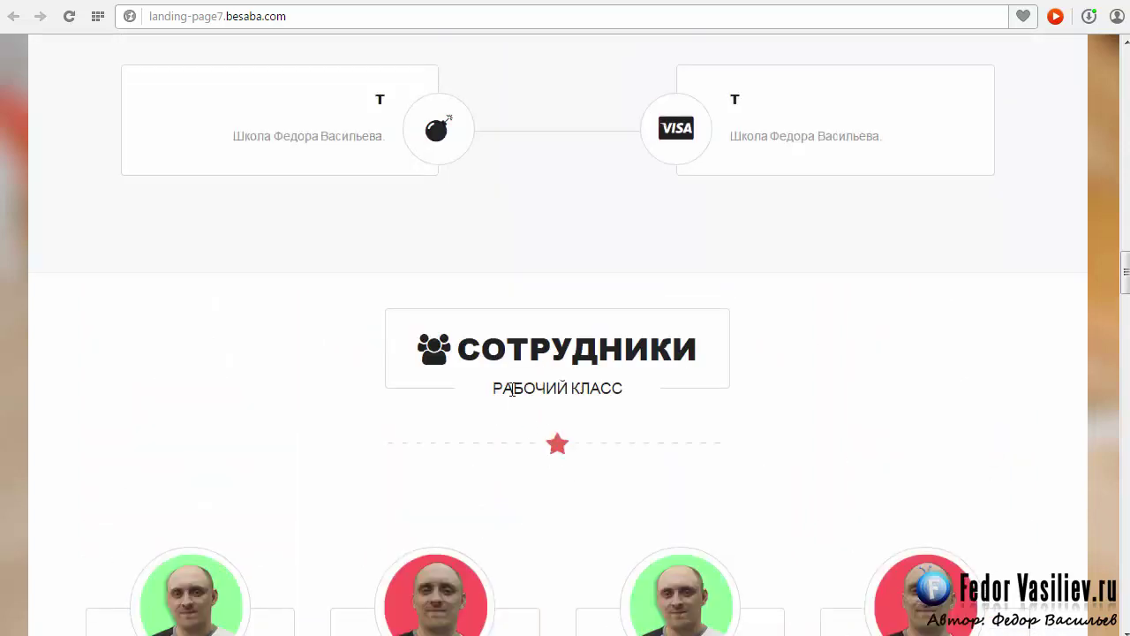
{"action": "left_click_drag", "start_coordinate": [460, 339], "coordinate": [669, 348]}
{"action": "left_click", "coordinate": [589, 380]}
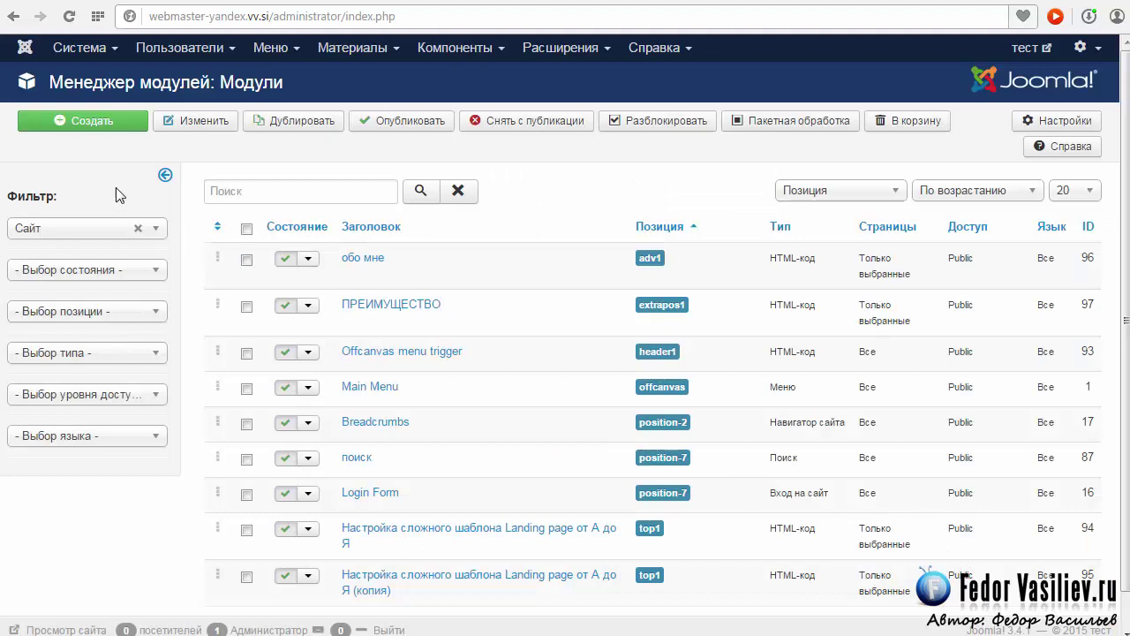
Start a new HTML-код module and copy the СОТРУДНИКИ heading for its title.
{"action": "left_click", "coordinate": [74, 124]}
{"action": "left_click", "coordinate": [45, 214]}
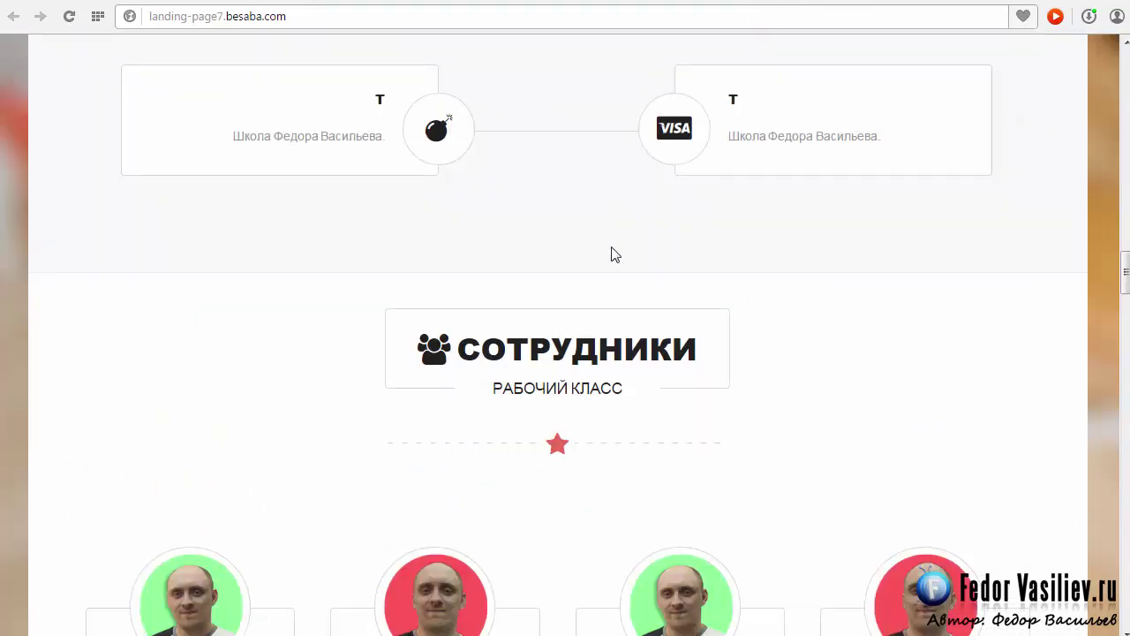
{"action": "scroll", "coordinate": [697, 474], "scroll_direction": "up", "scroll_amount": 1}
{"action": "left_click_drag", "start_coordinate": [699, 440], "coordinate": [458, 446]}
{"action": "right_click", "coordinate": [469, 435]}
{"action": "left_click", "coordinate": [524, 492]}
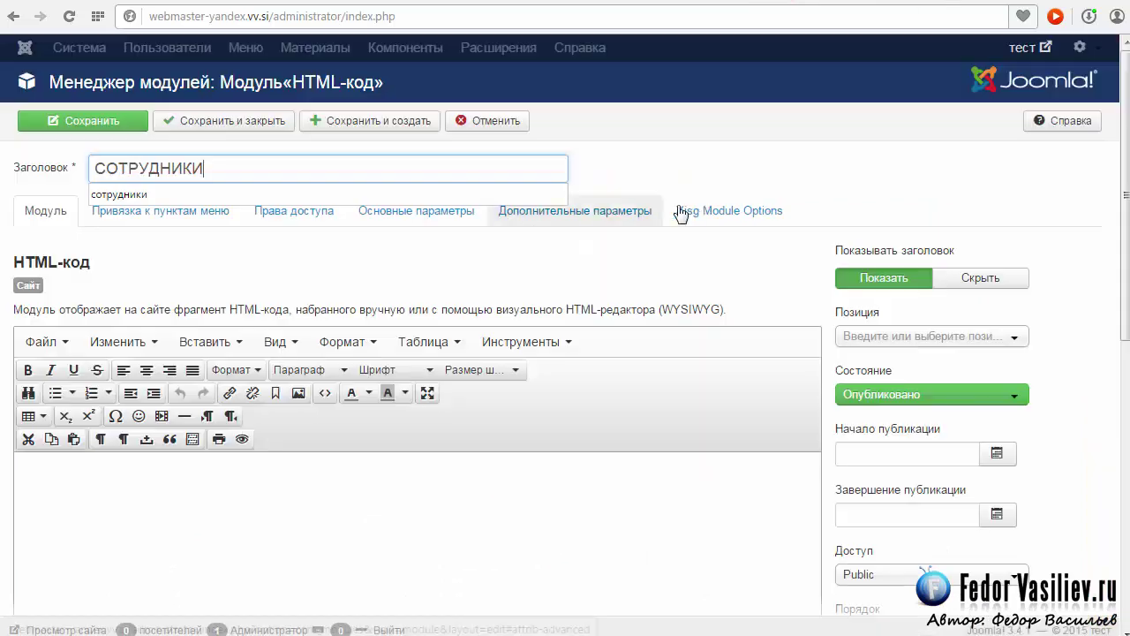
Set the module style to Yjsg3.
{"action": "left_click", "coordinate": [681, 210]}
{"action": "scroll", "coordinate": [586, 303], "scroll_direction": "down", "scroll_amount": 3}
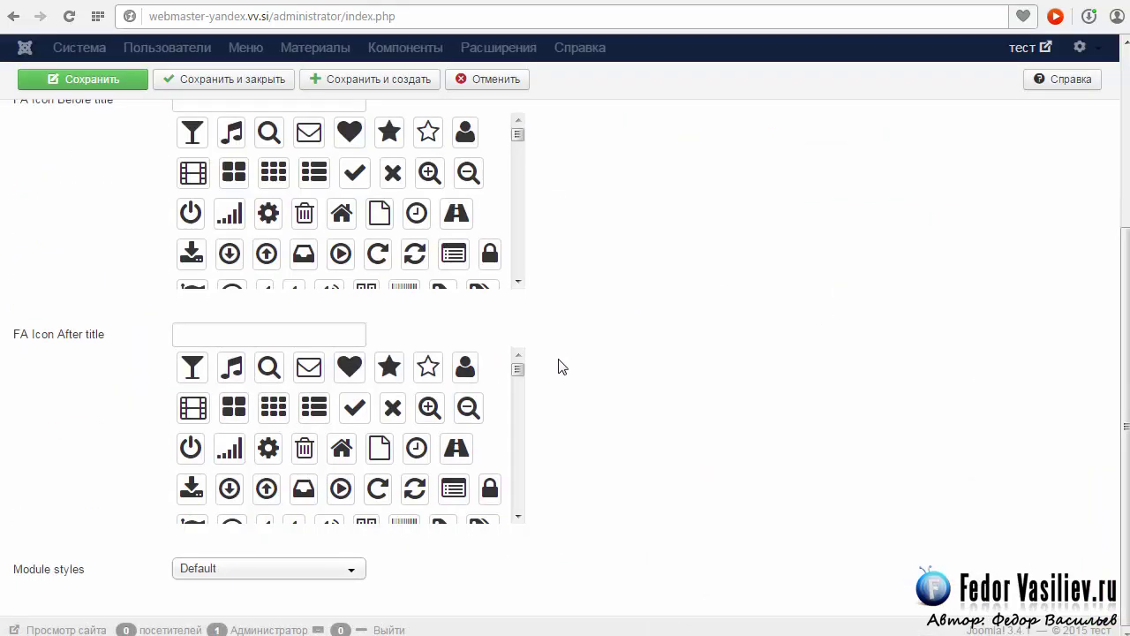
{"action": "left_click", "coordinate": [338, 574]}
{"action": "left_click", "coordinate": [228, 627]}
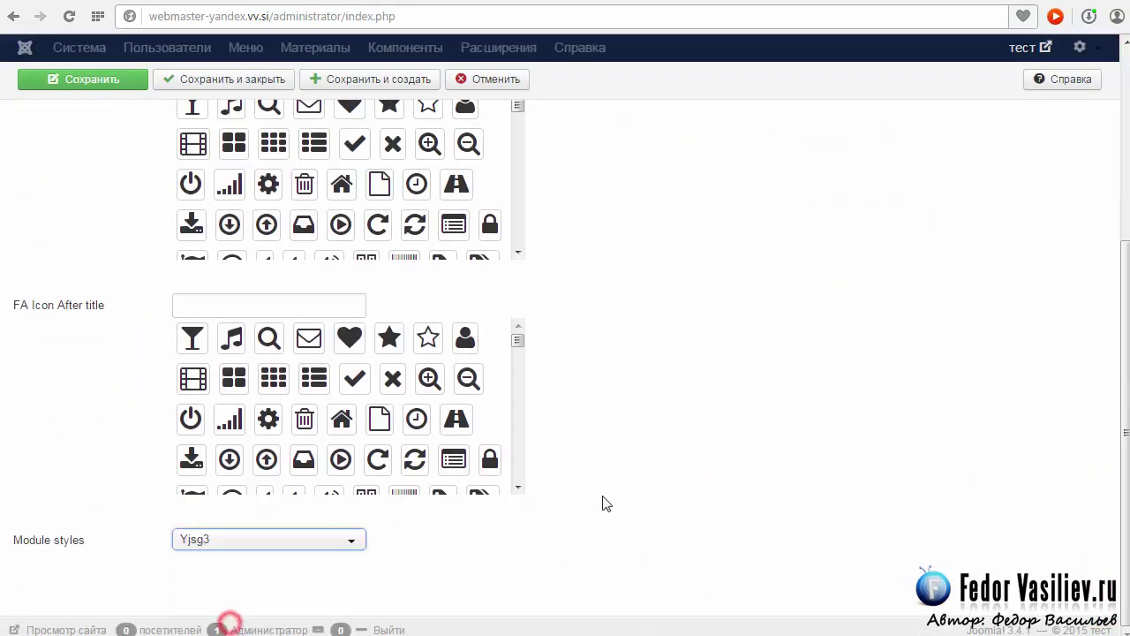
{"action": "scroll", "coordinate": [654, 489], "scroll_direction": "up", "scroll_amount": 3}
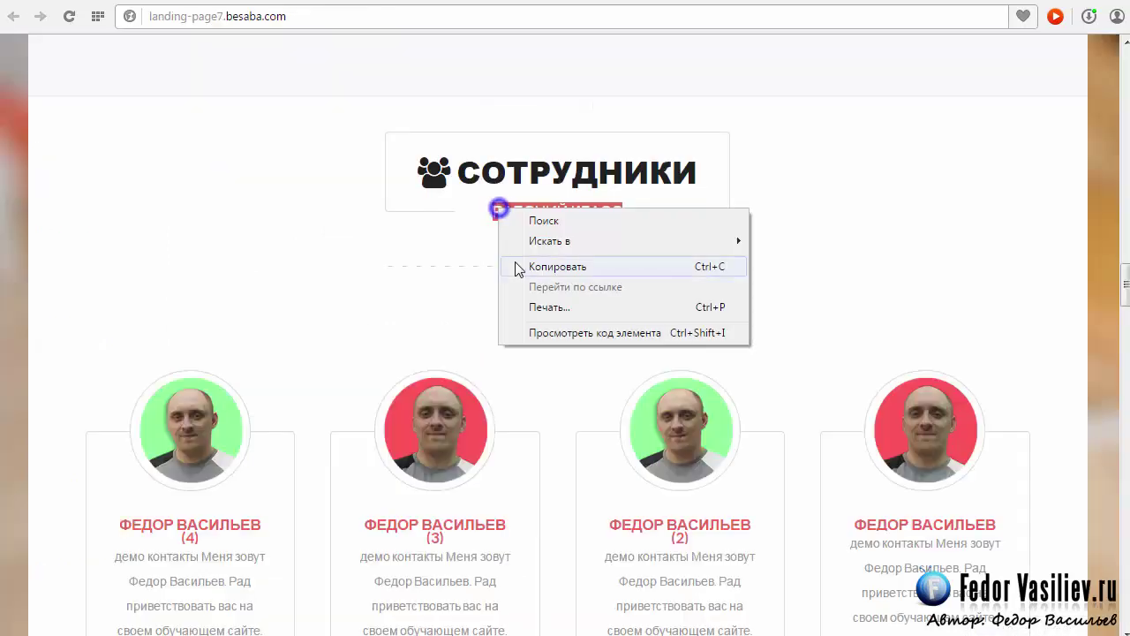
Paste РАБОЧИЙ КЛАСС as the subtitle and place the module in position User 1.
{"action": "left_click", "coordinate": [519, 267]}
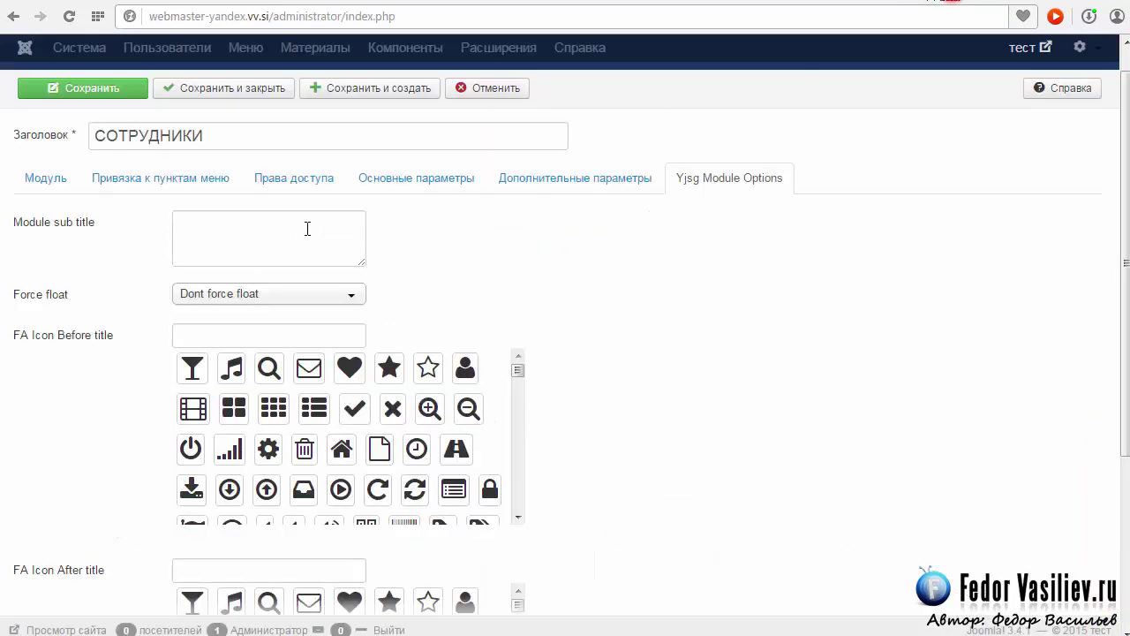
{"action": "right_click", "coordinate": [307, 229]}
{"action": "left_click", "coordinate": [353, 328]}
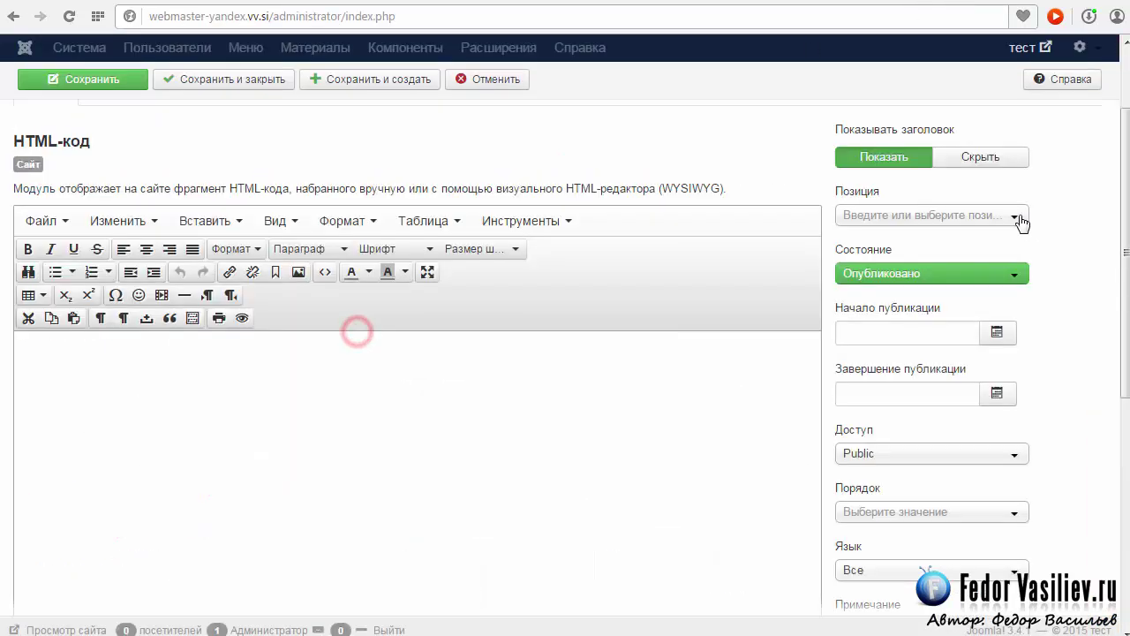
{"action": "left_click", "coordinate": [1019, 216]}
{"action": "left_click_drag", "start_coordinate": [1016, 279], "coordinate": [1007, 339]}
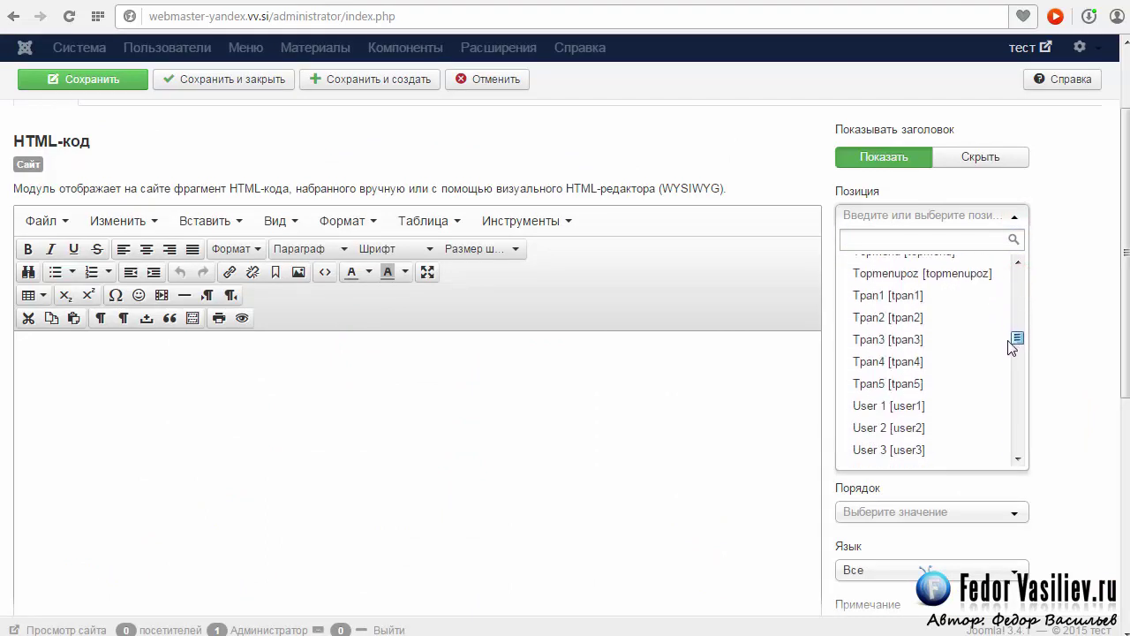
{"action": "left_click", "coordinate": [924, 407]}
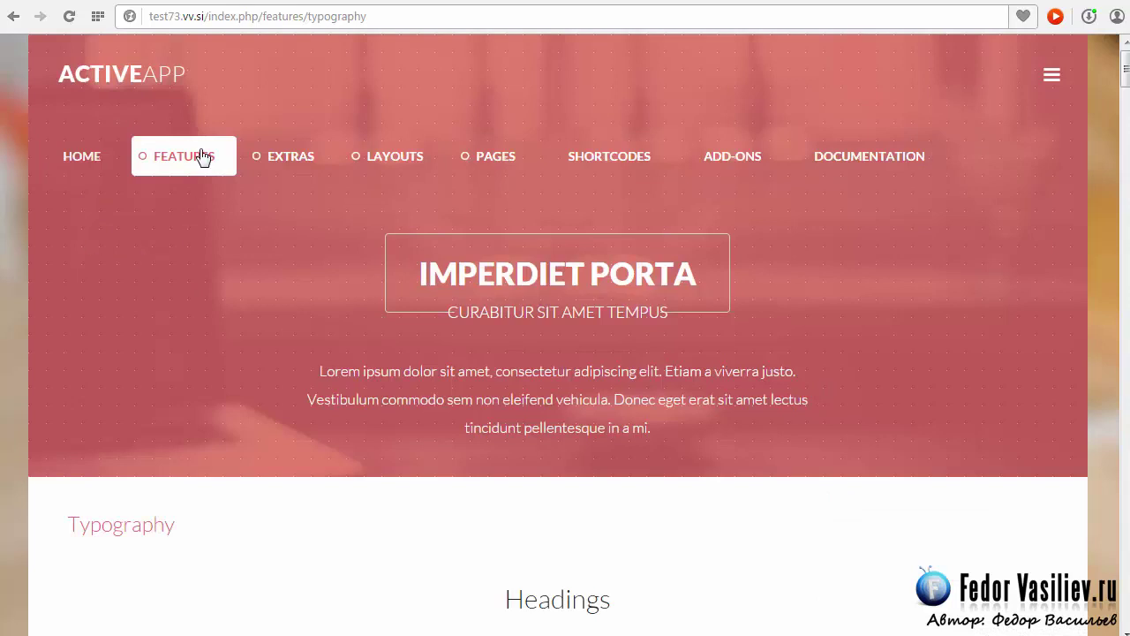
Browse the demo Typography page down to the Dividers markup listing.
{"action": "mouse_move", "coordinate": [202, 156]}
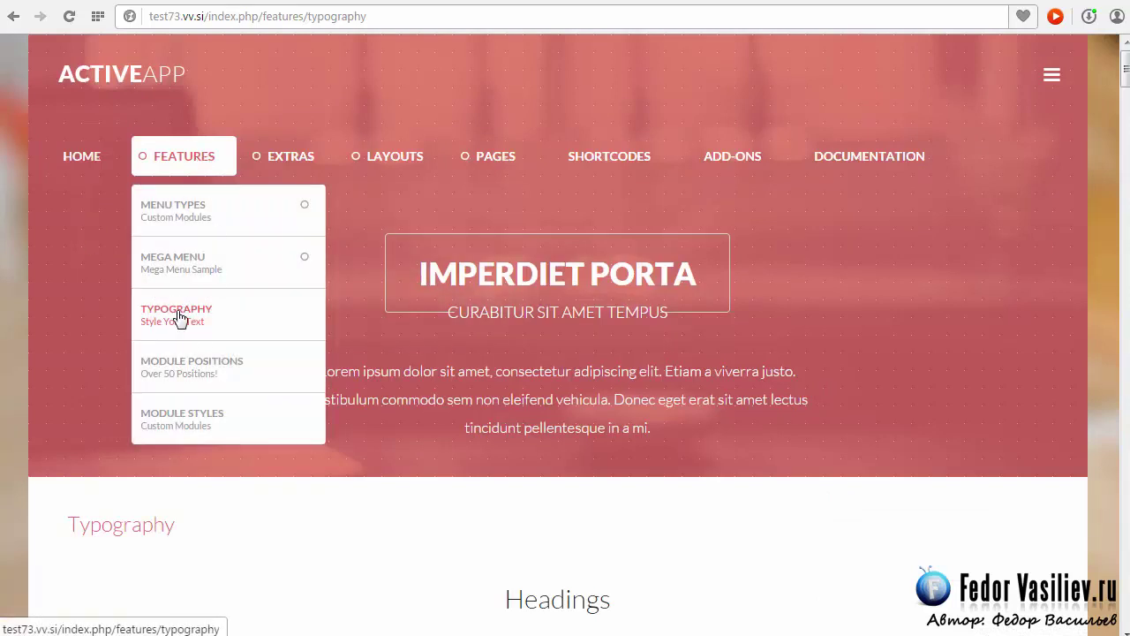
{"action": "left_click_drag", "start_coordinate": [1123, 72], "coordinate": [1128, 294]}
{"action": "scroll", "coordinate": [348, 255], "scroll_direction": "up", "scroll_amount": 2}
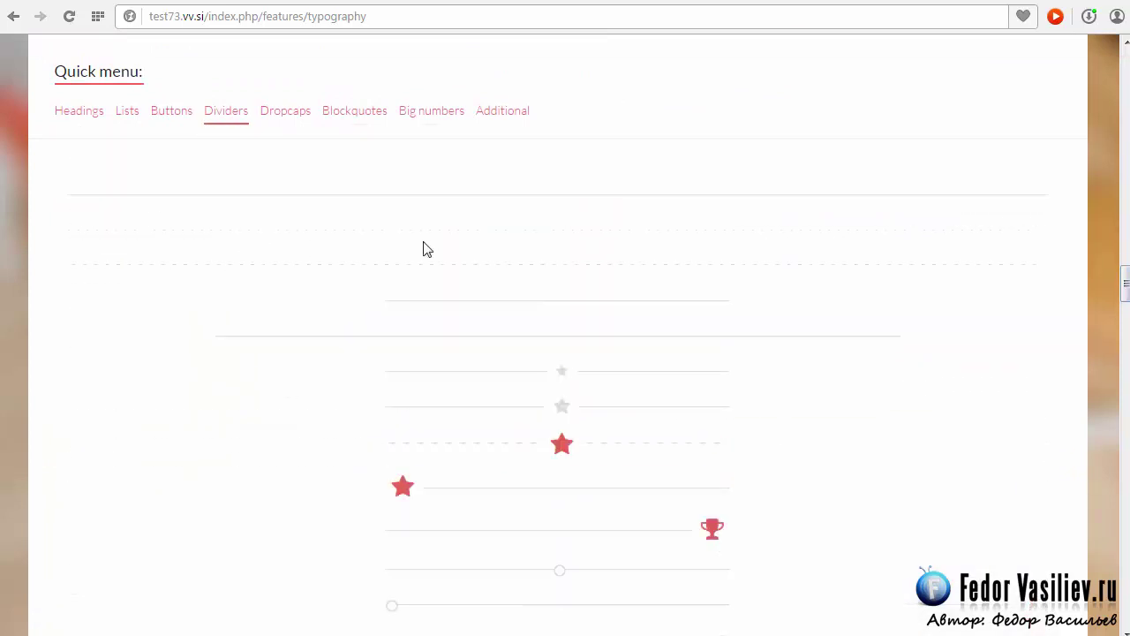
{"action": "scroll", "coordinate": [574, 335], "scroll_direction": "down", "scroll_amount": 2}
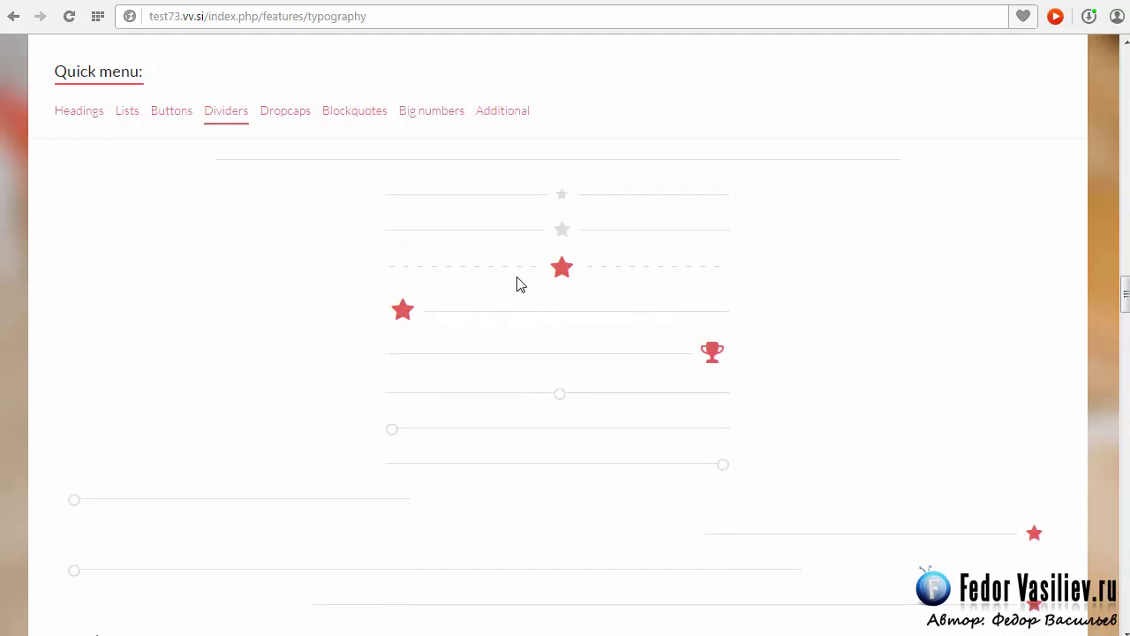
{"action": "scroll", "coordinate": [769, 265], "scroll_direction": "down", "scroll_amount": 4}
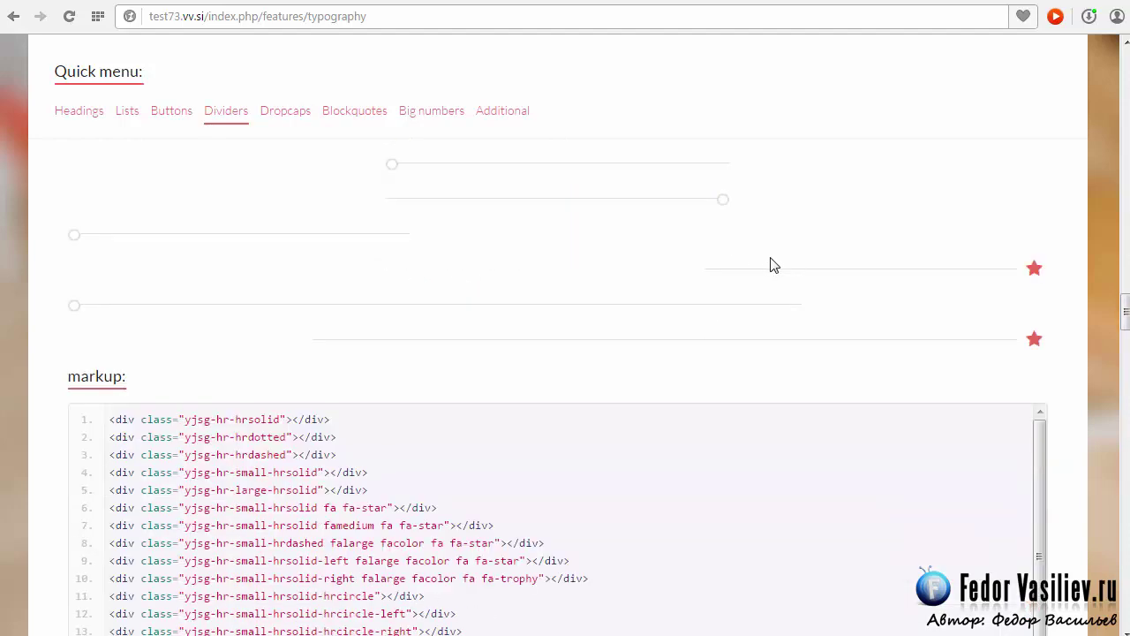
{"action": "left_click_drag", "start_coordinate": [1127, 337], "coordinate": [1034, 369]}
{"action": "left_click_drag", "start_coordinate": [652, 481], "coordinate": [589, 478]}
{"action": "left_click_drag", "start_coordinate": [439, 386], "coordinate": [253, 231]}
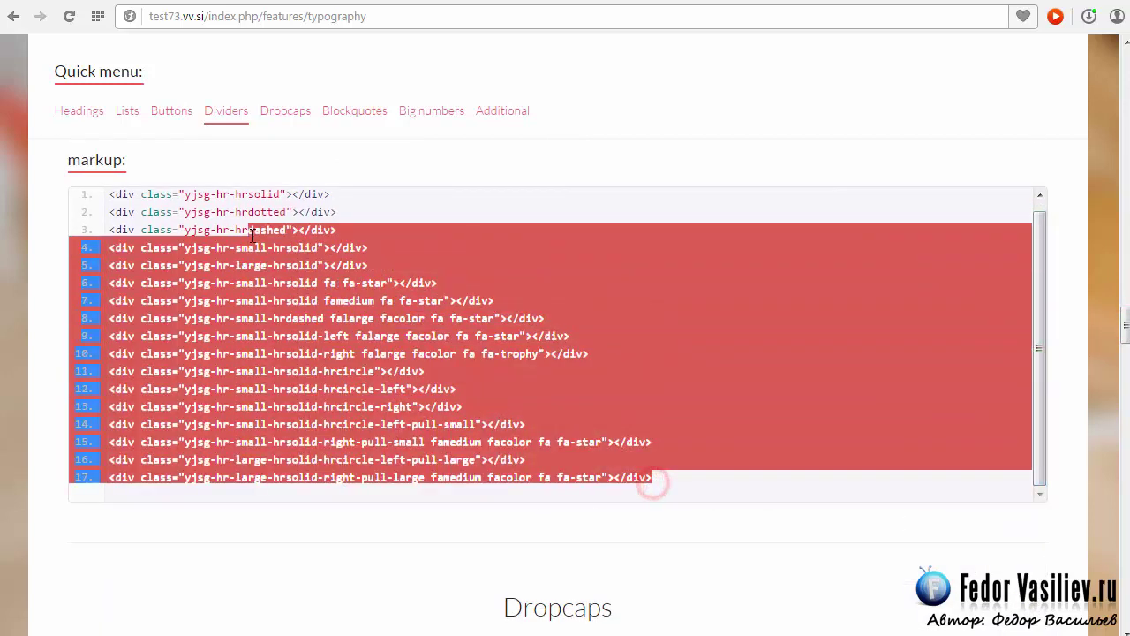
{"action": "left_click", "coordinate": [349, 371]}
Copy line 8, the dashed red-star divider markup, and return to the module editor.
{"action": "scroll", "coordinate": [440, 379], "scroll_direction": "up", "scroll_amount": 5}
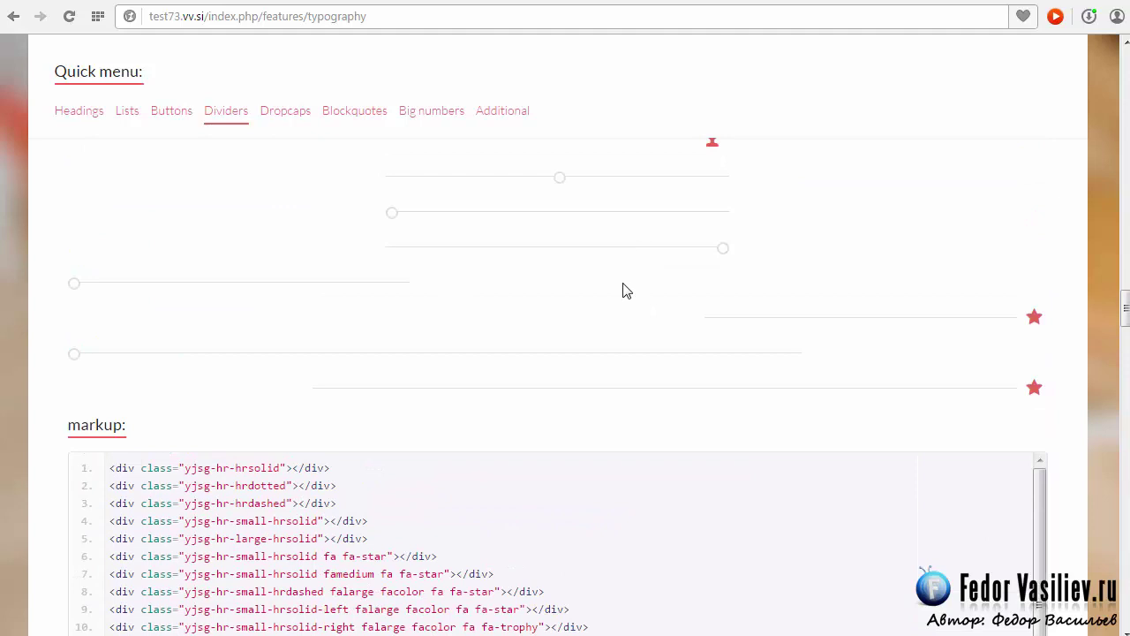
{"action": "scroll", "coordinate": [594, 408], "scroll_direction": "up", "scroll_amount": 3}
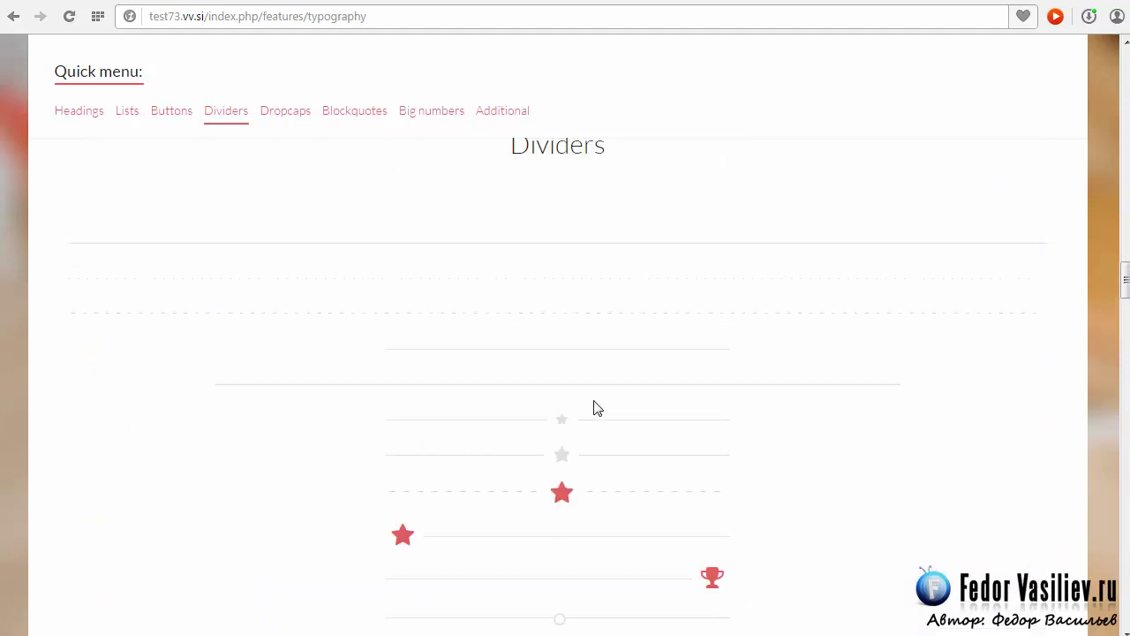
{"action": "scroll", "coordinate": [271, 423], "scroll_direction": "down", "scroll_amount": 6}
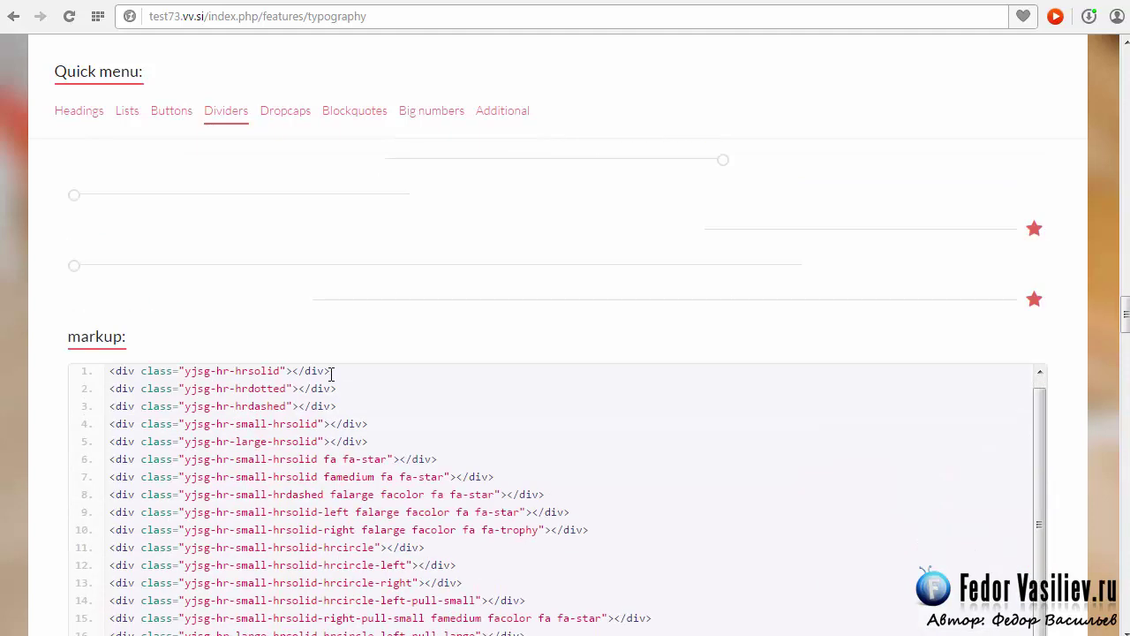
{"action": "scroll", "coordinate": [485, 342], "scroll_direction": "up", "scroll_amount": 6}
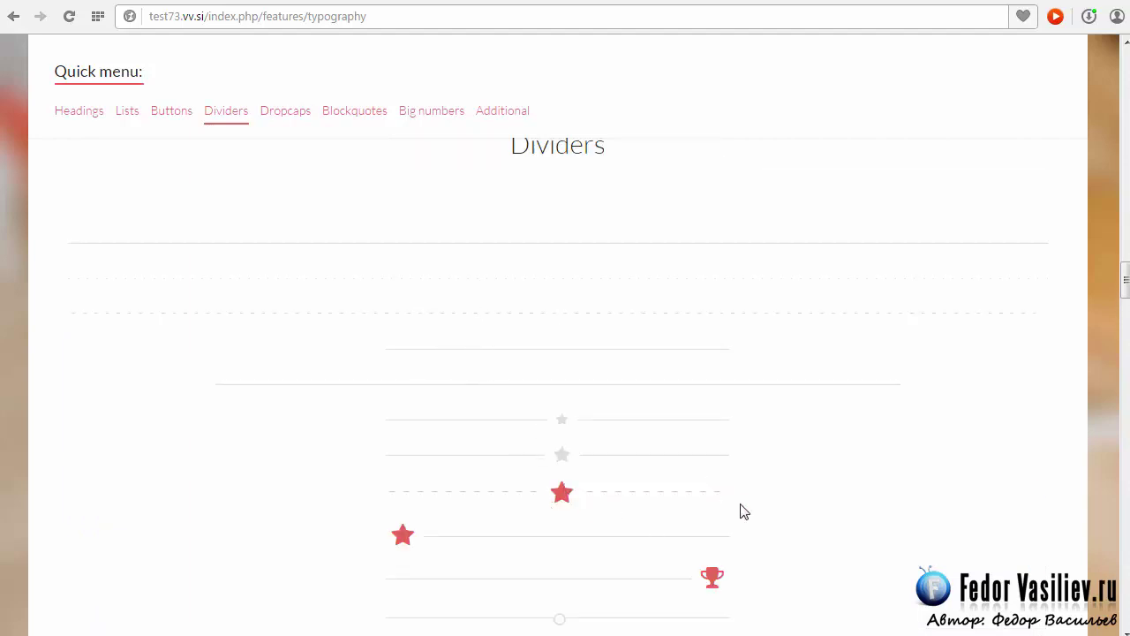
{"action": "scroll", "coordinate": [783, 421], "scroll_direction": "down", "scroll_amount": 6}
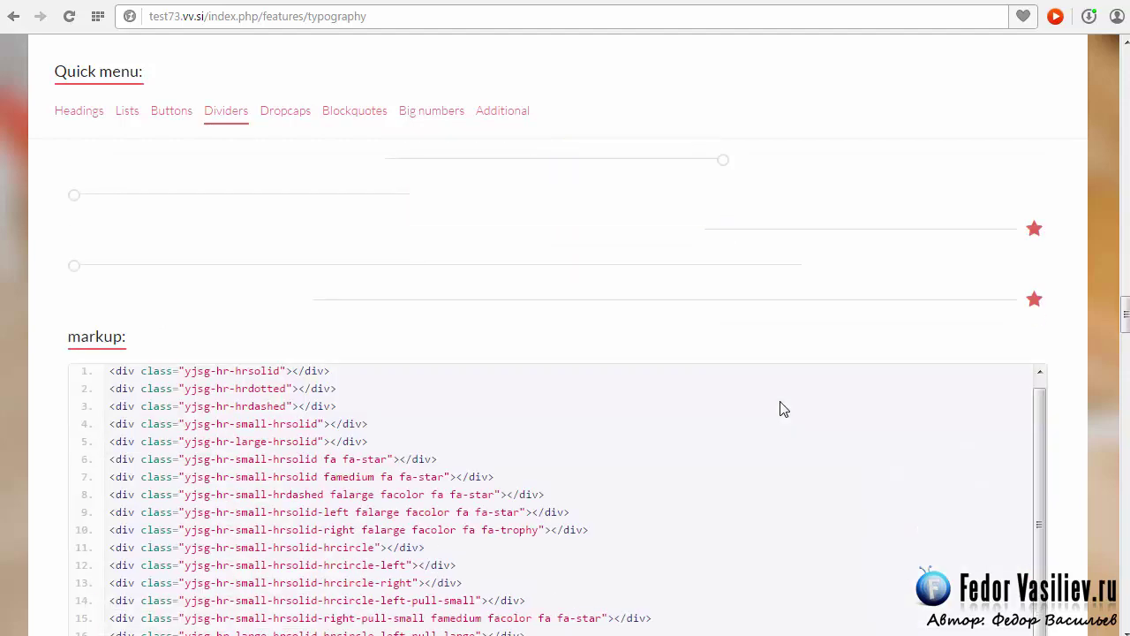
{"action": "scroll", "coordinate": [781, 403], "scroll_direction": "down", "scroll_amount": 1}
{"action": "left_click_drag", "start_coordinate": [1039, 431], "coordinate": [415, 365]}
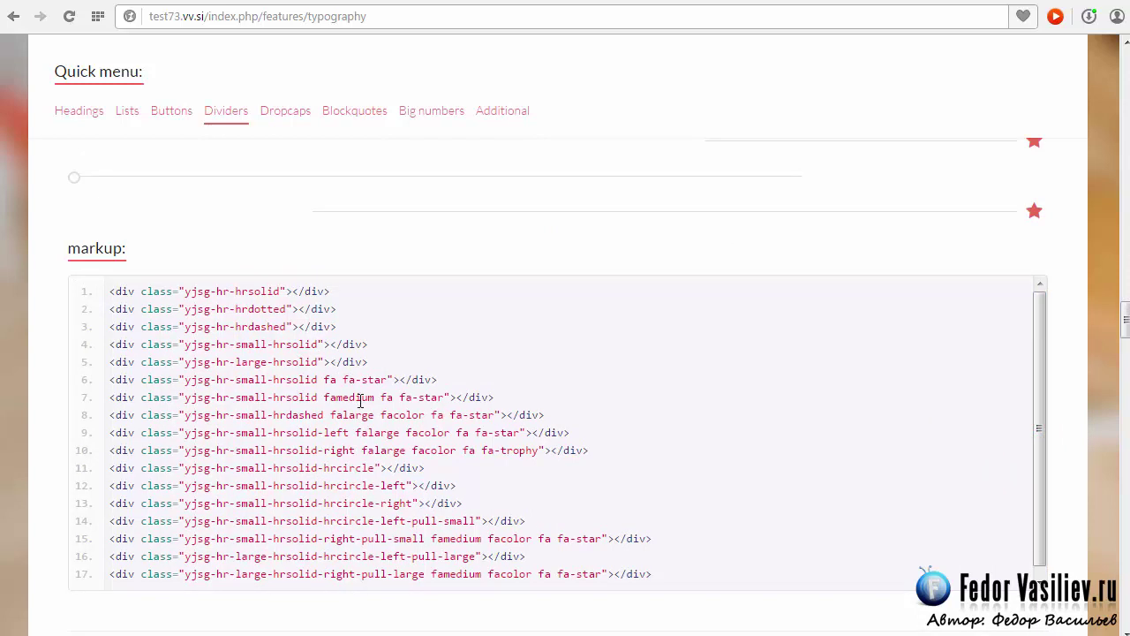
{"action": "left_click_drag", "start_coordinate": [545, 415], "coordinate": [99, 421]}
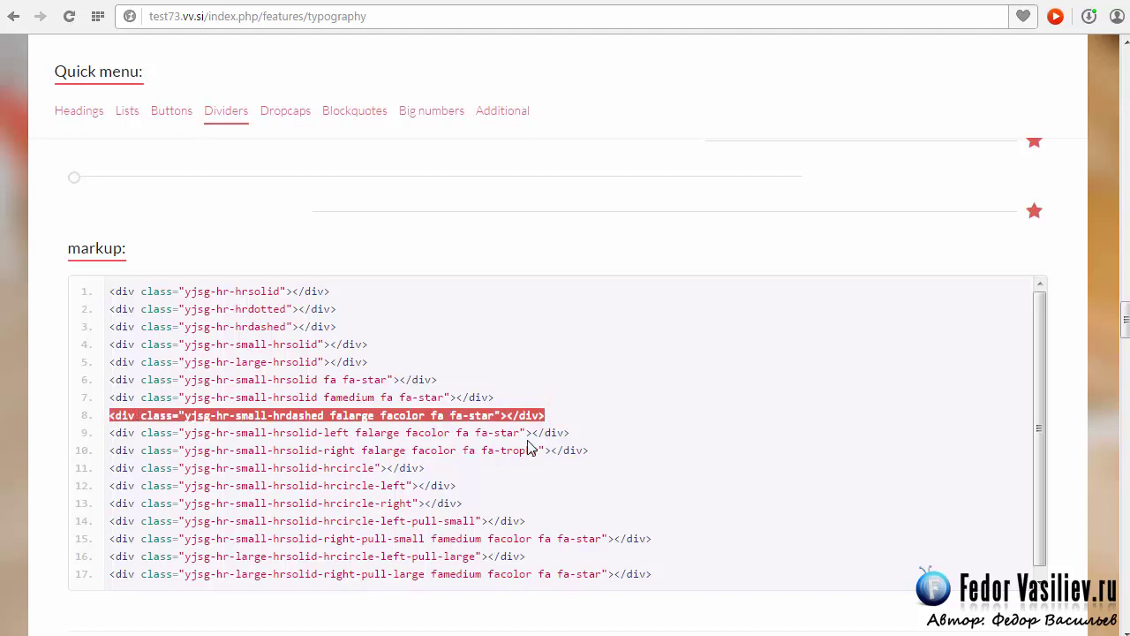
{"action": "right_click", "coordinate": [429, 415]}
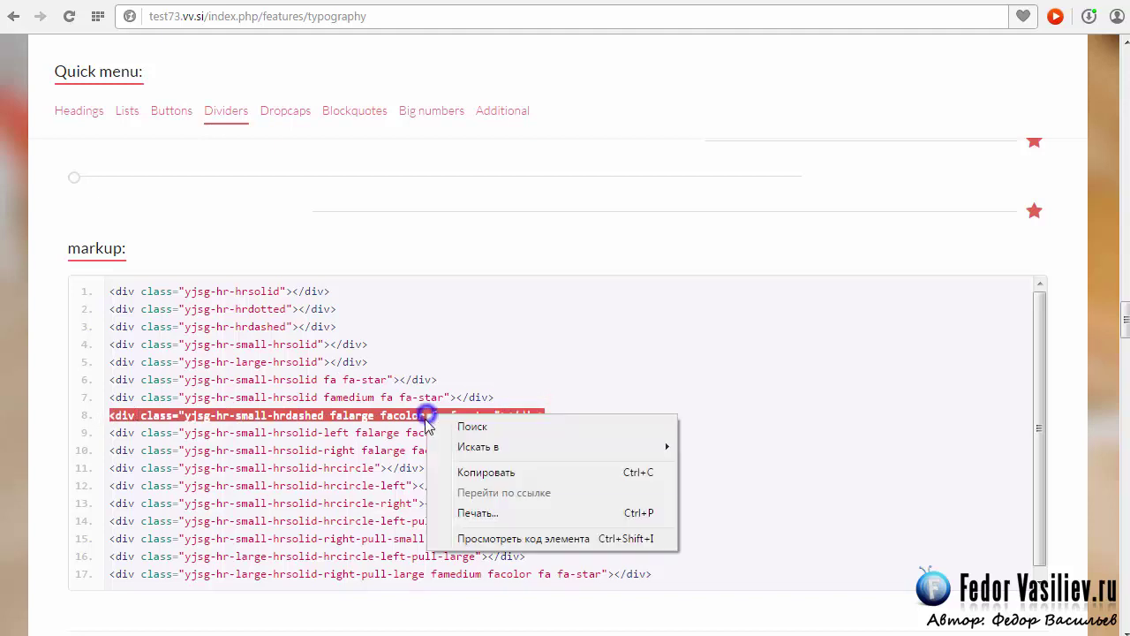
{"action": "left_click", "coordinate": [470, 471]}
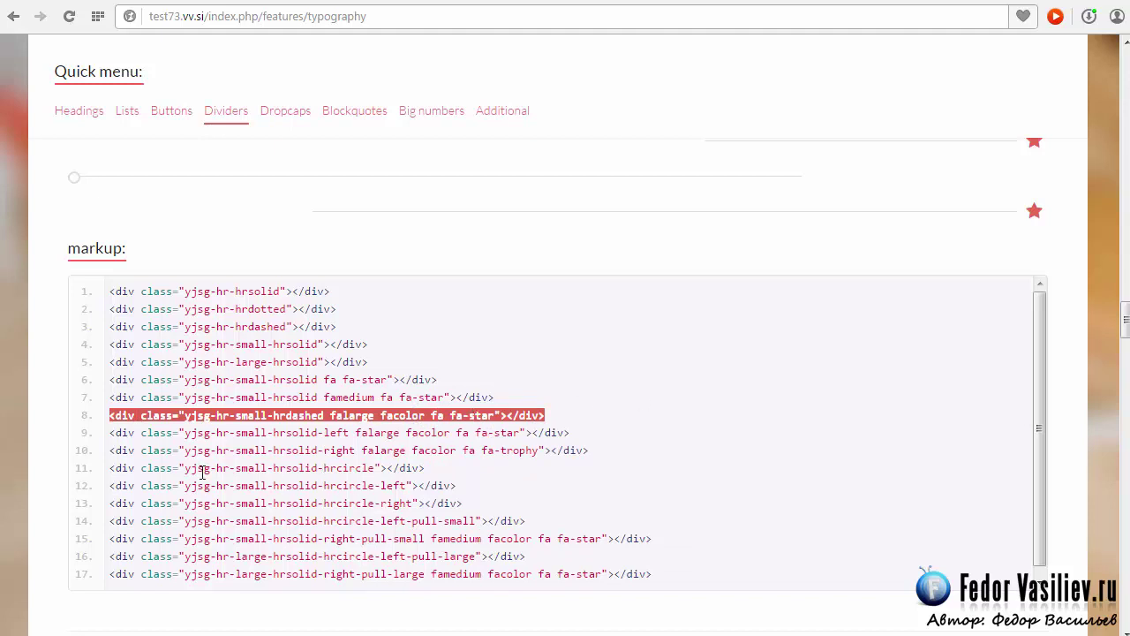
{"action": "scroll", "coordinate": [606, 328], "scroll_direction": "up", "scroll_amount": 5}
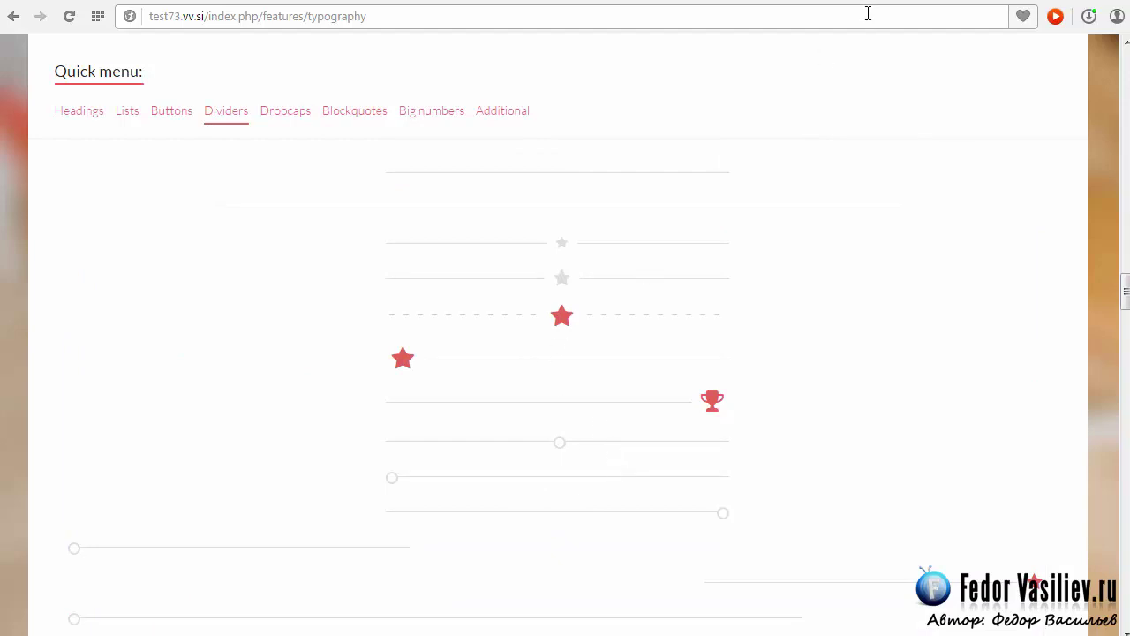
{"action": "key", "text": "ctrl+Tab"}
Paste the dashed red-star divider div into the module's source code and save the module.
{"action": "scroll", "coordinate": [674, 323], "scroll_direction": "up", "scroll_amount": 2}
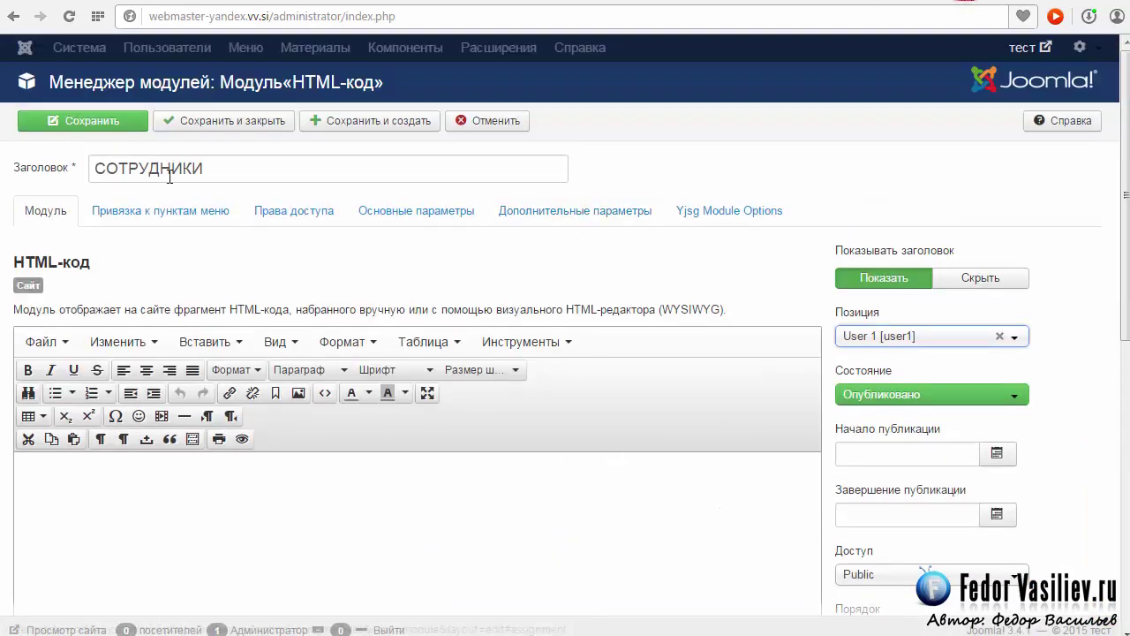
{"action": "scroll", "coordinate": [445, 309], "scroll_direction": "down", "scroll_amount": 2}
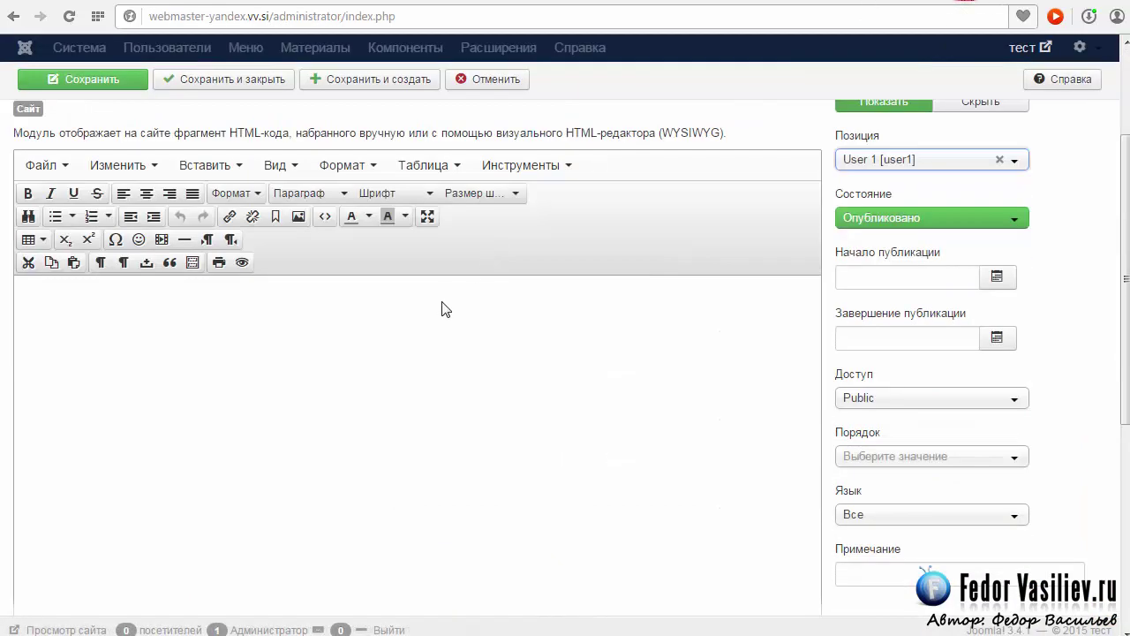
{"action": "left_click", "coordinate": [325, 216]}
{"action": "right_click", "coordinate": [497, 250]}
{"action": "left_click", "coordinate": [549, 348]}
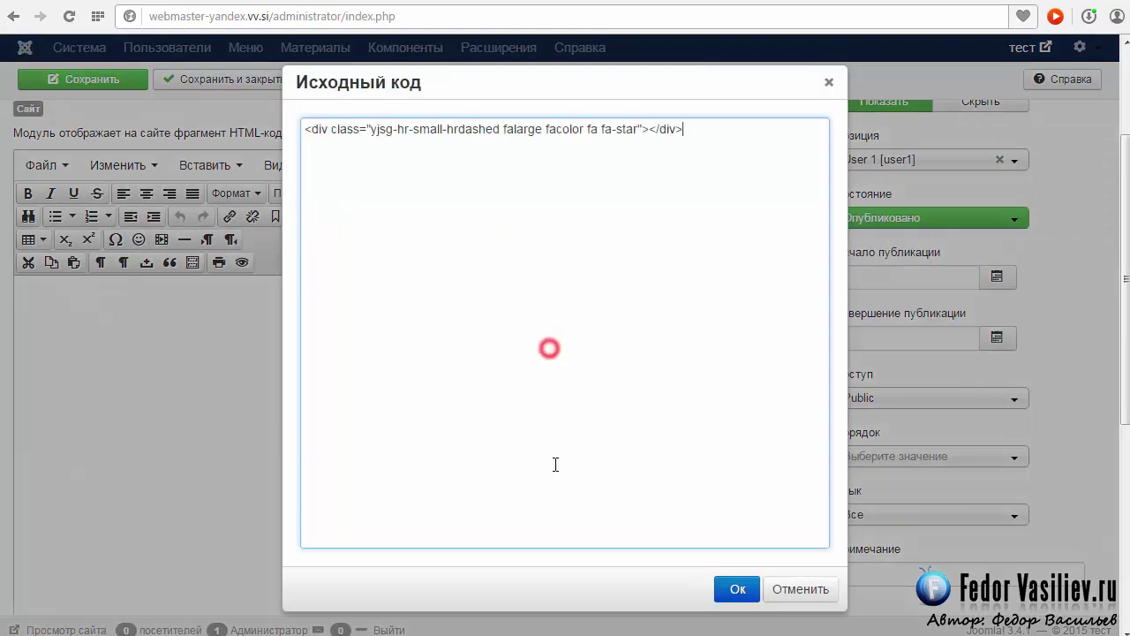
{"action": "left_click", "coordinate": [733, 588]}
{"action": "scroll", "coordinate": [259, 406], "scroll_direction": "up", "scroll_amount": 2}
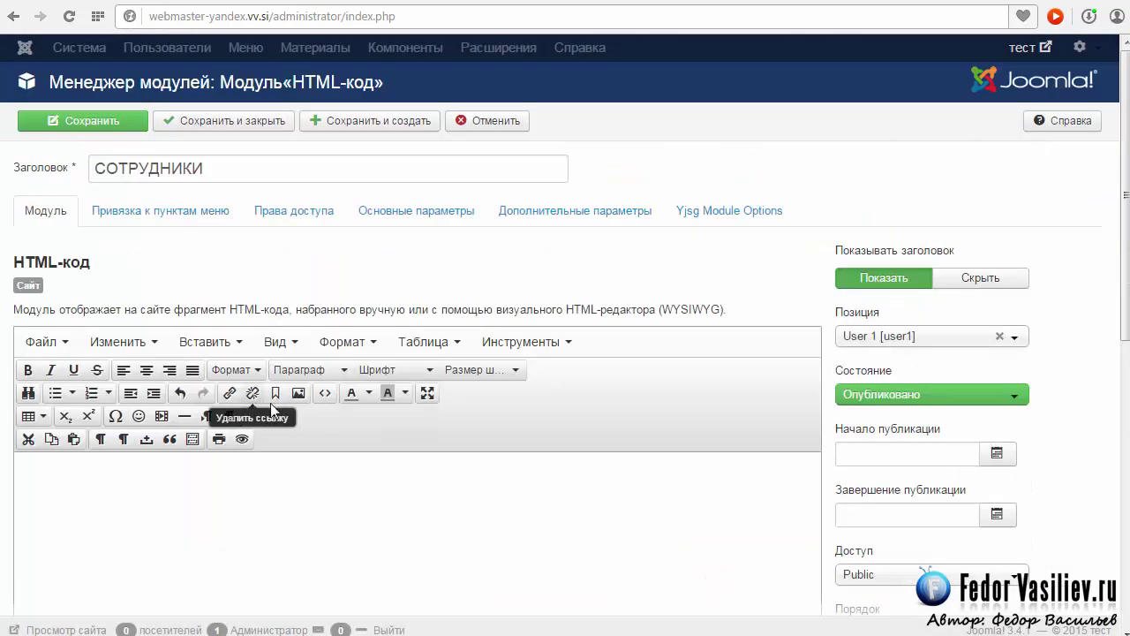
{"action": "left_click", "coordinate": [106, 119]}
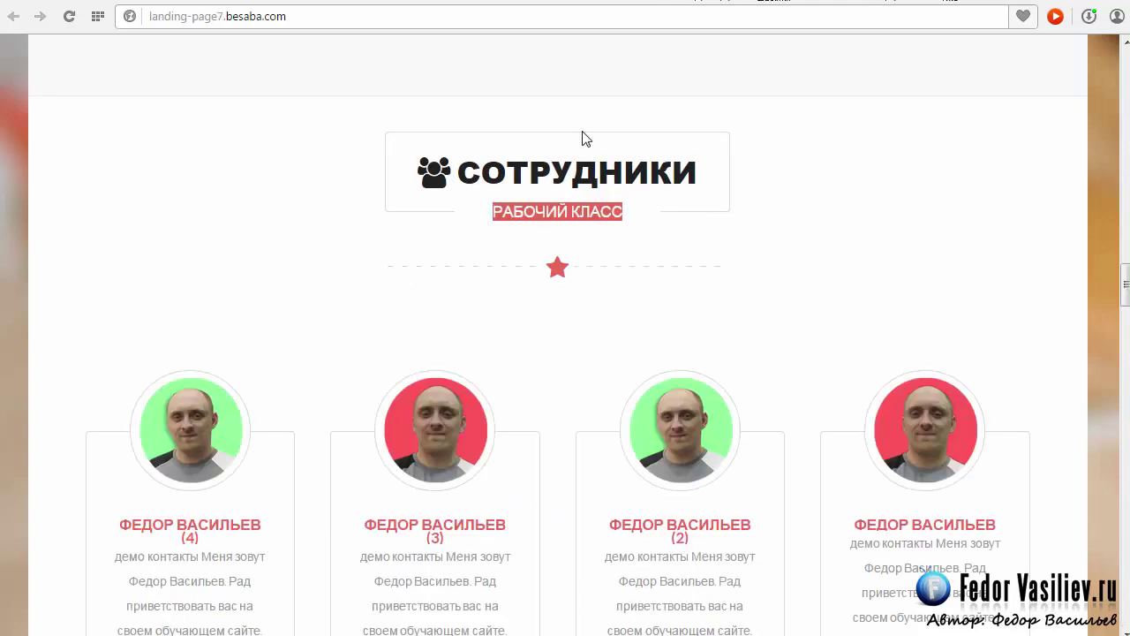
Close the saved СОТРУДНИКИ module editor to get back to the Module Manager.
{"action": "scroll", "coordinate": [497, 374], "scroll_direction": "down", "scroll_amount": 2}
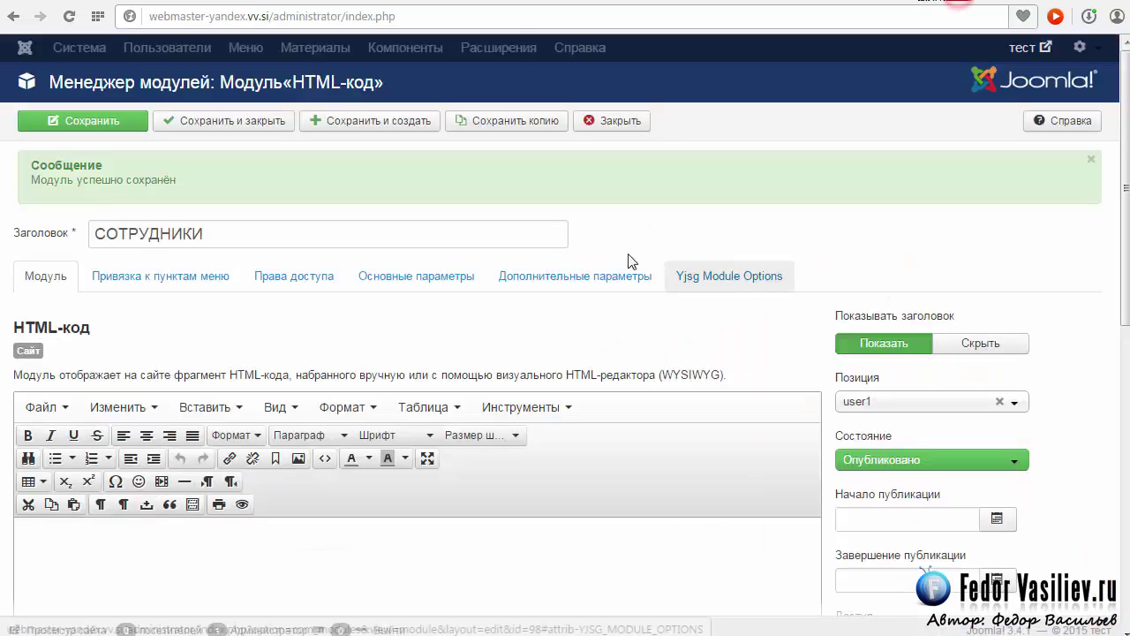
{"action": "left_click", "coordinate": [601, 120]}
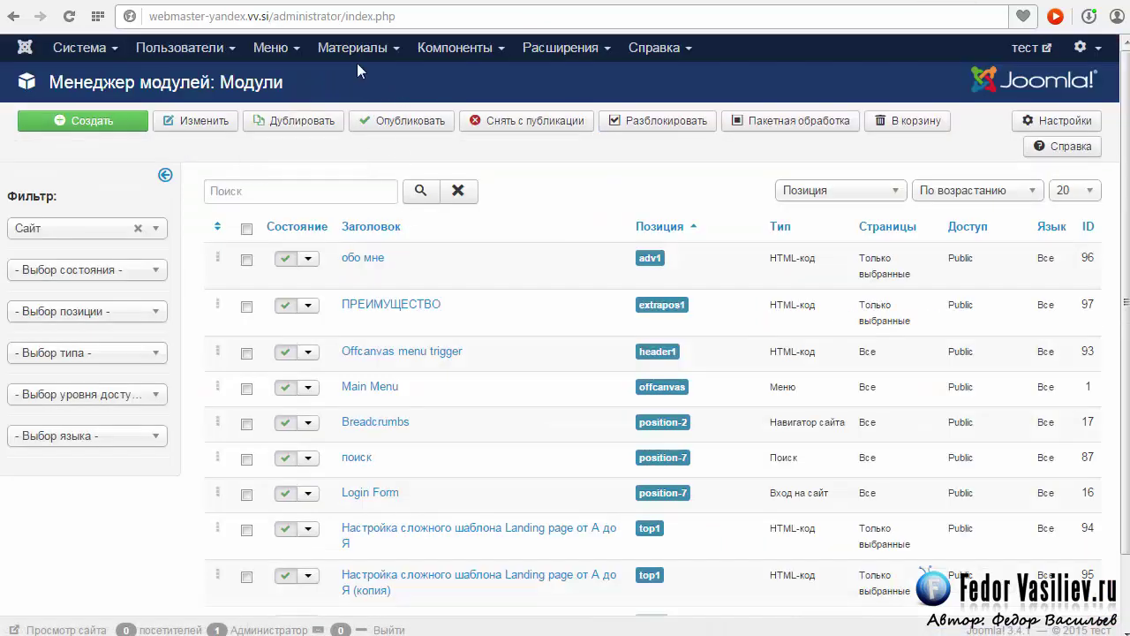
Open the Article Manager, glance at Categories, return to Материалы and start a new article.
{"action": "left_click", "coordinate": [358, 53]}
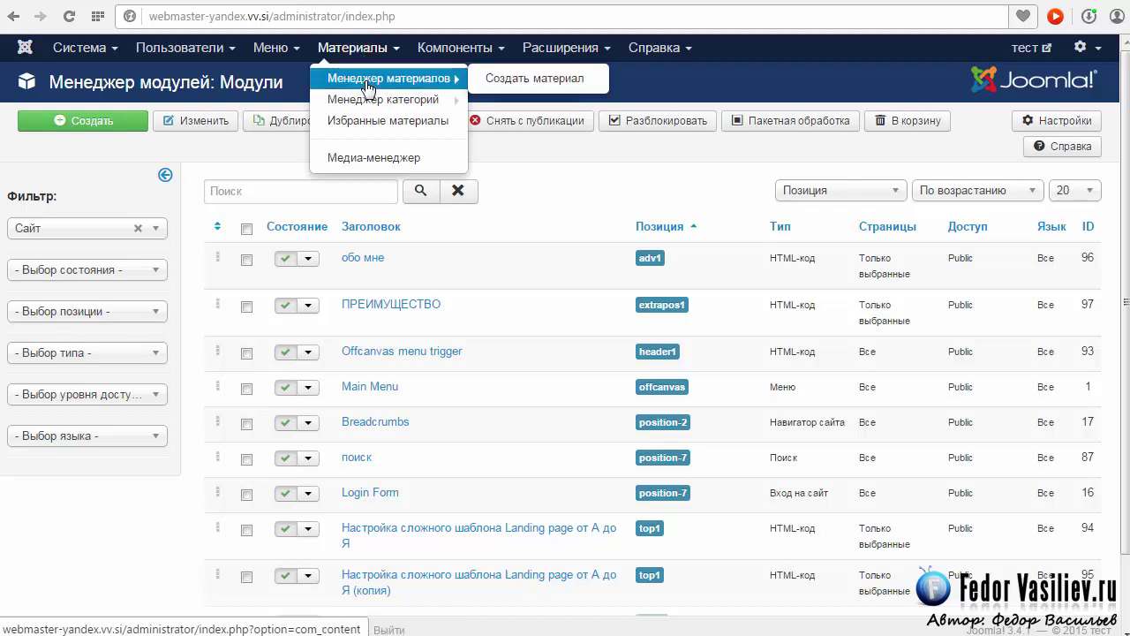
{"action": "left_click", "coordinate": [354, 79]}
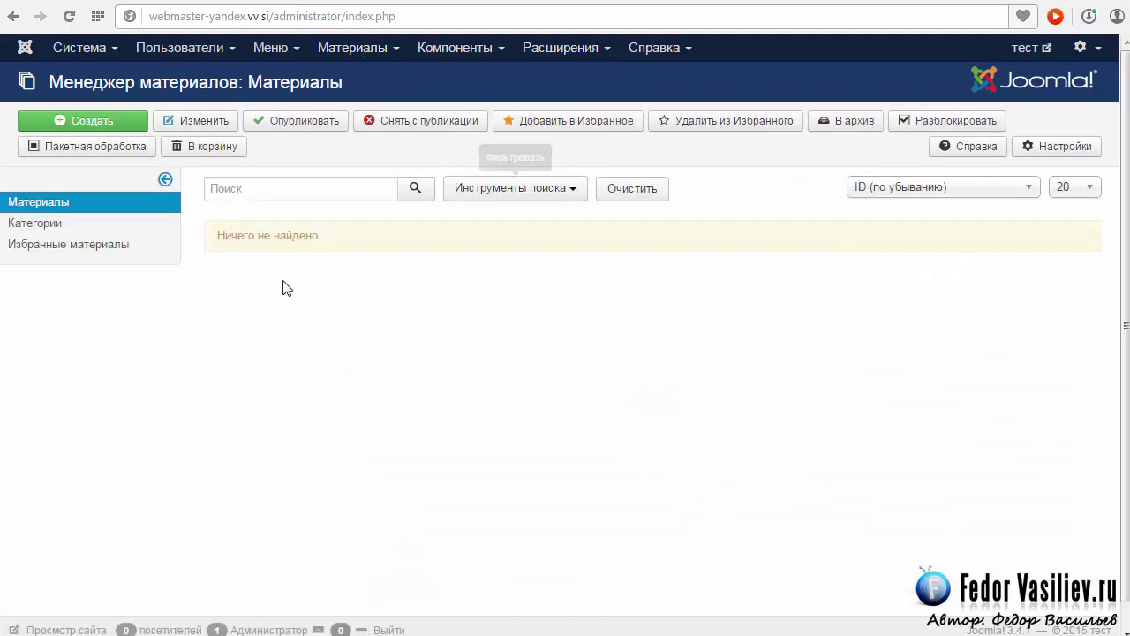
{"action": "left_click", "coordinate": [36, 223]}
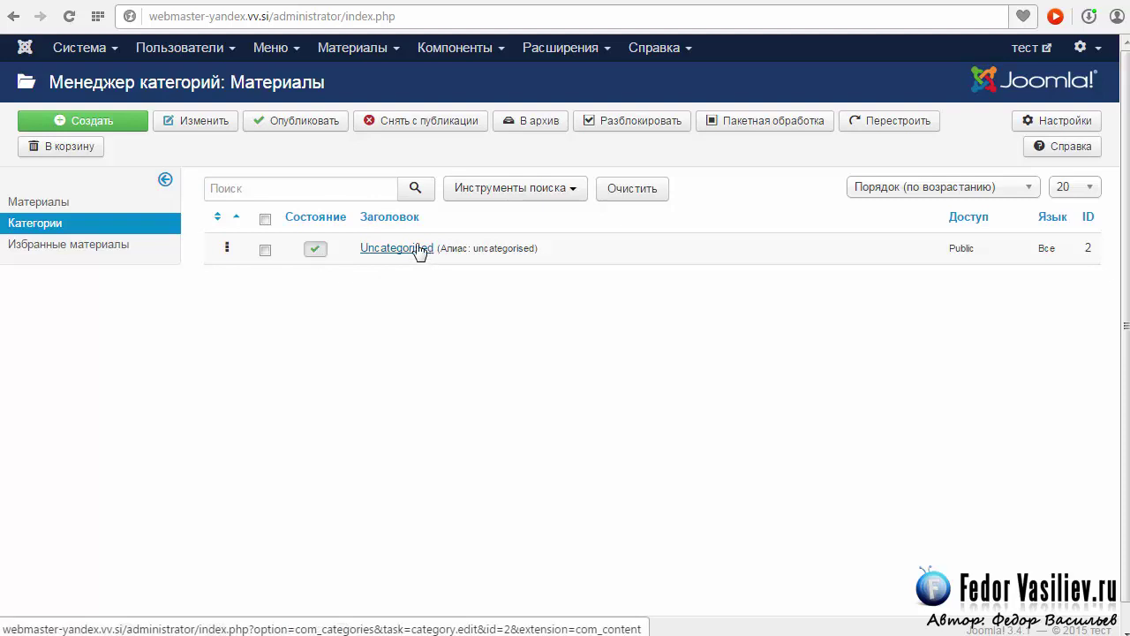
{"action": "left_click", "coordinate": [43, 204]}
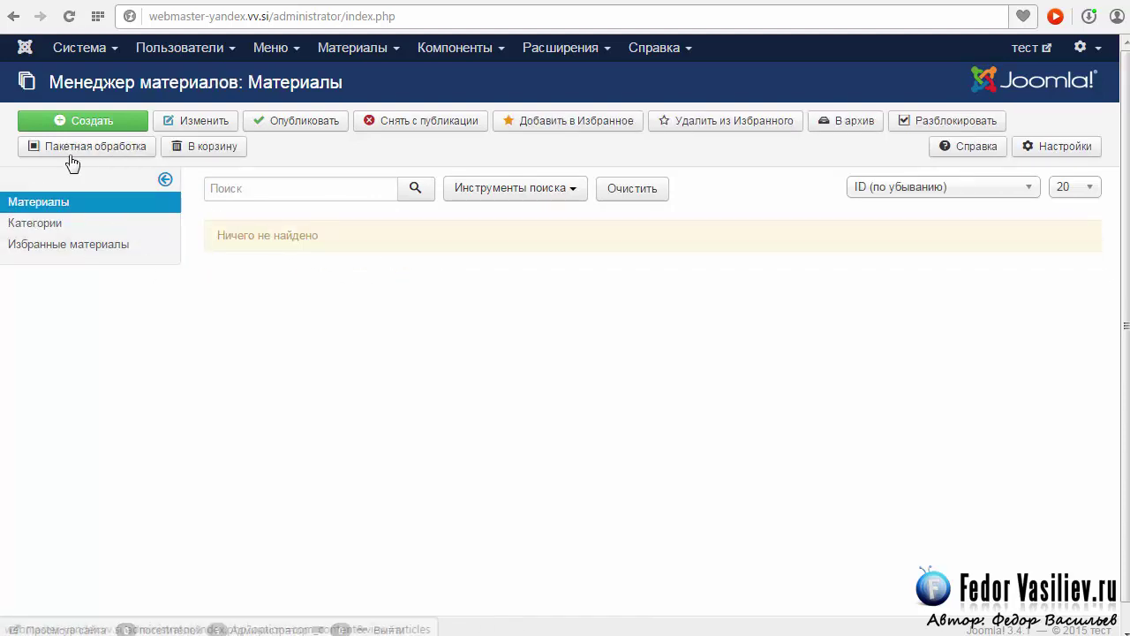
{"action": "left_click", "coordinate": [79, 120]}
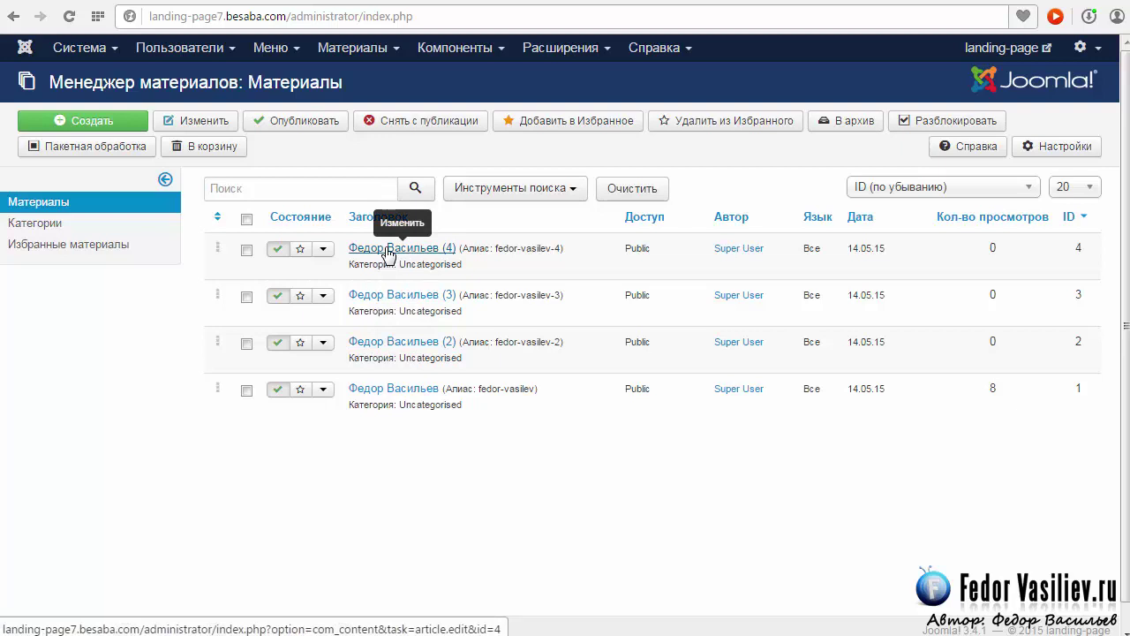
Open an employee article and paste the employee's name as the new article's title.
{"action": "left_click", "coordinate": [366, 388]}
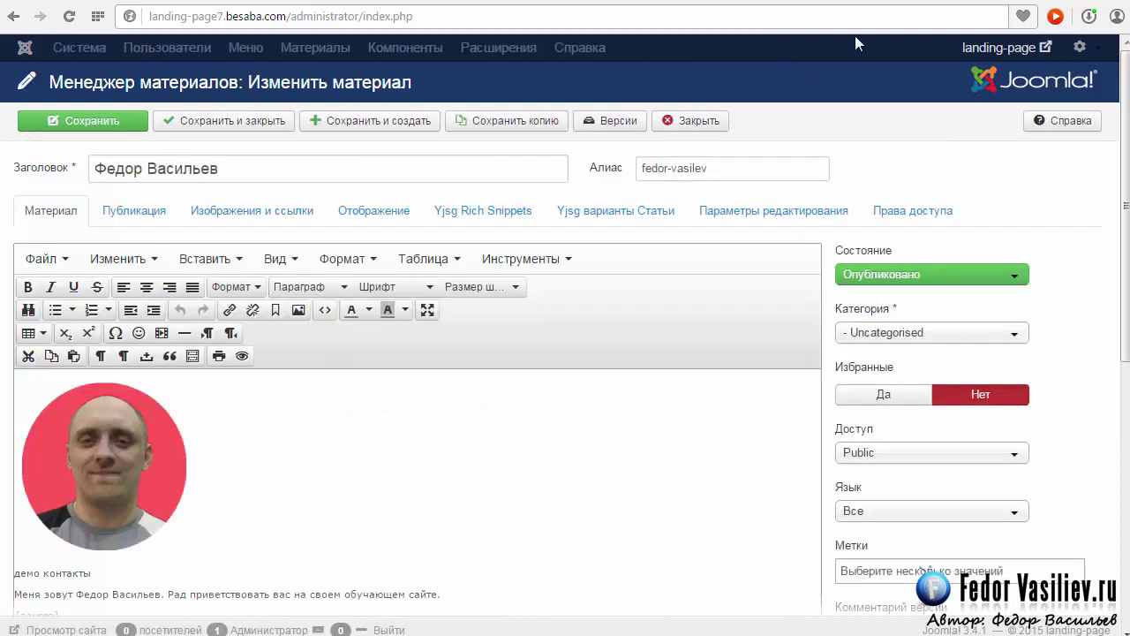
{"action": "left_click", "coordinate": [743, 3]}
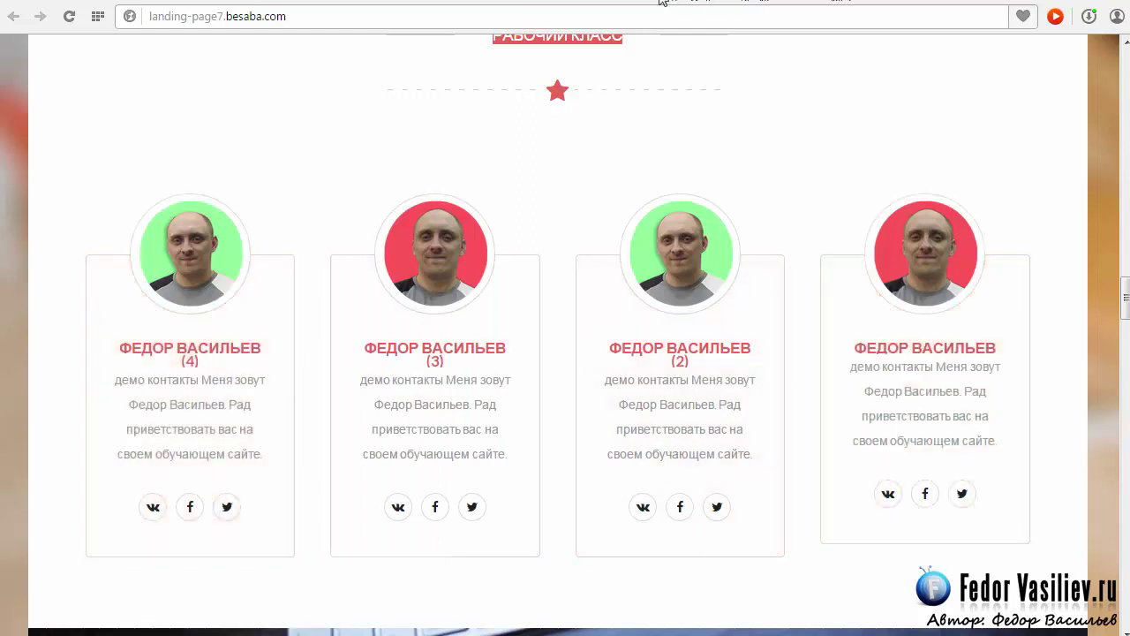
{"action": "key", "text": "ctrl+Tab"}
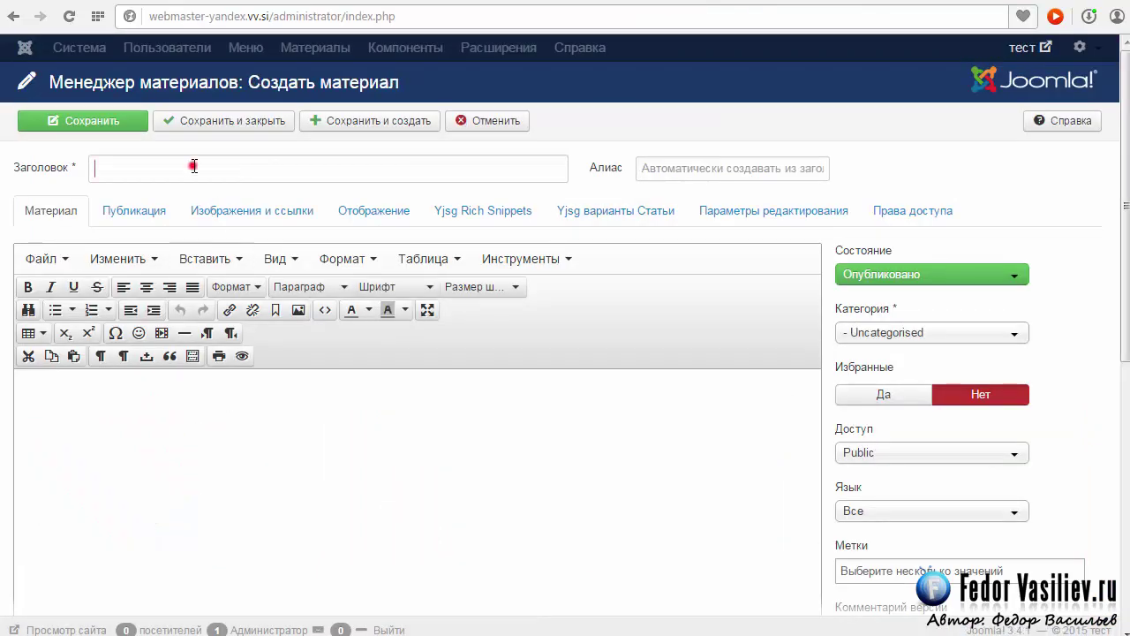
{"action": "right_click", "coordinate": [194, 166]}
{"action": "left_click", "coordinate": [232, 262]}
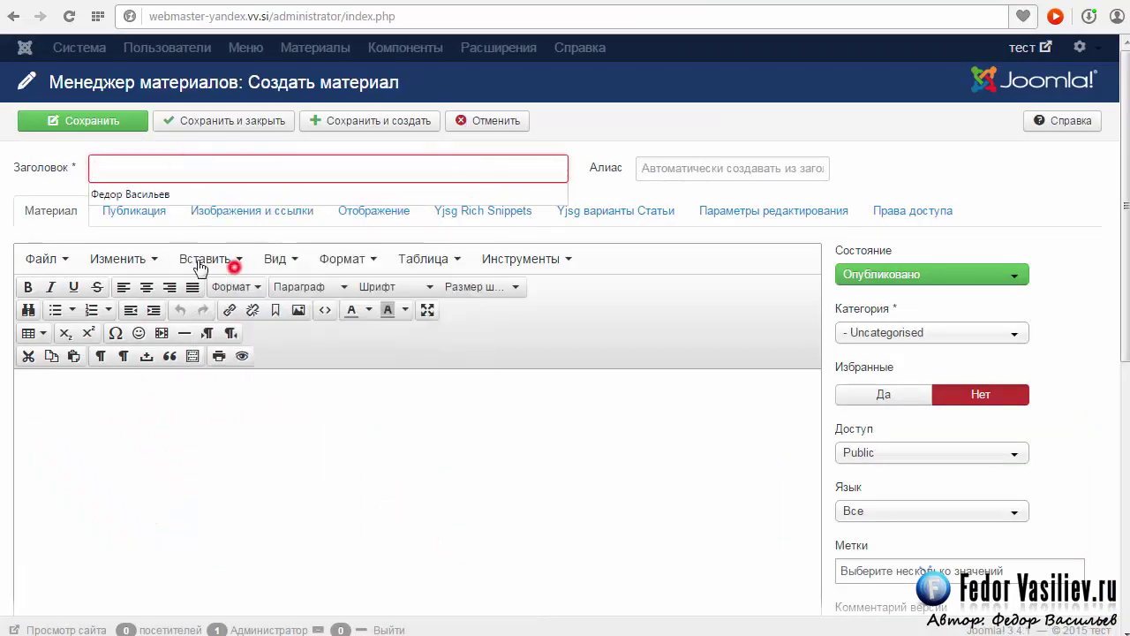
{"action": "left_click", "coordinate": [592, 177]}
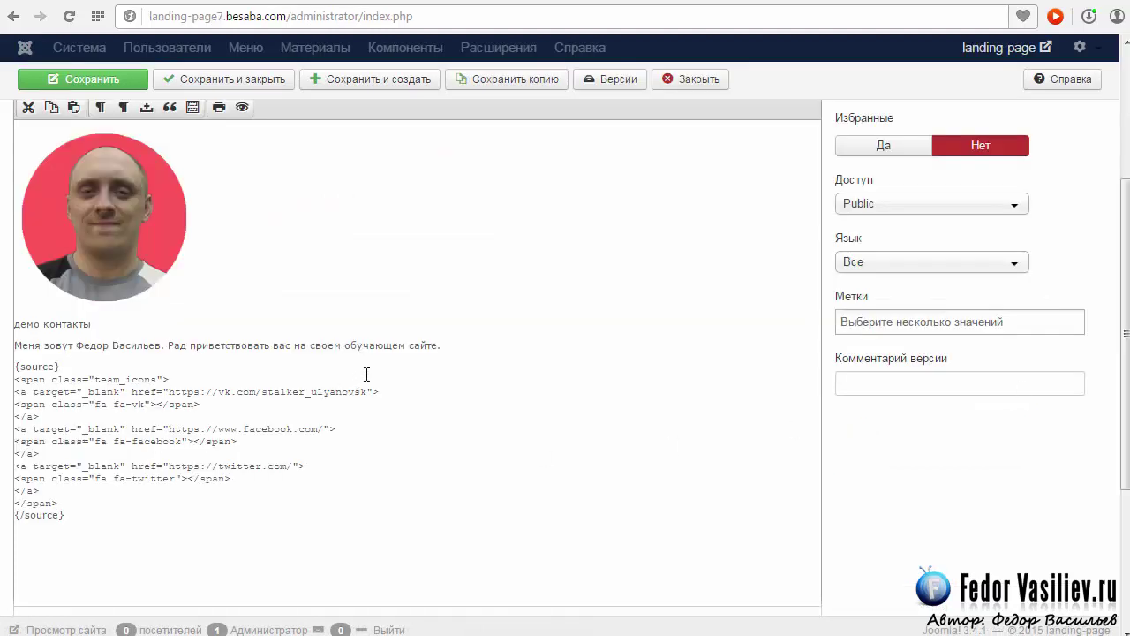
Examine the article's round photo and two text lines, comparing them with the front-end cards.
{"action": "left_click_drag", "start_coordinate": [445, 346], "coordinate": [15, 324]}
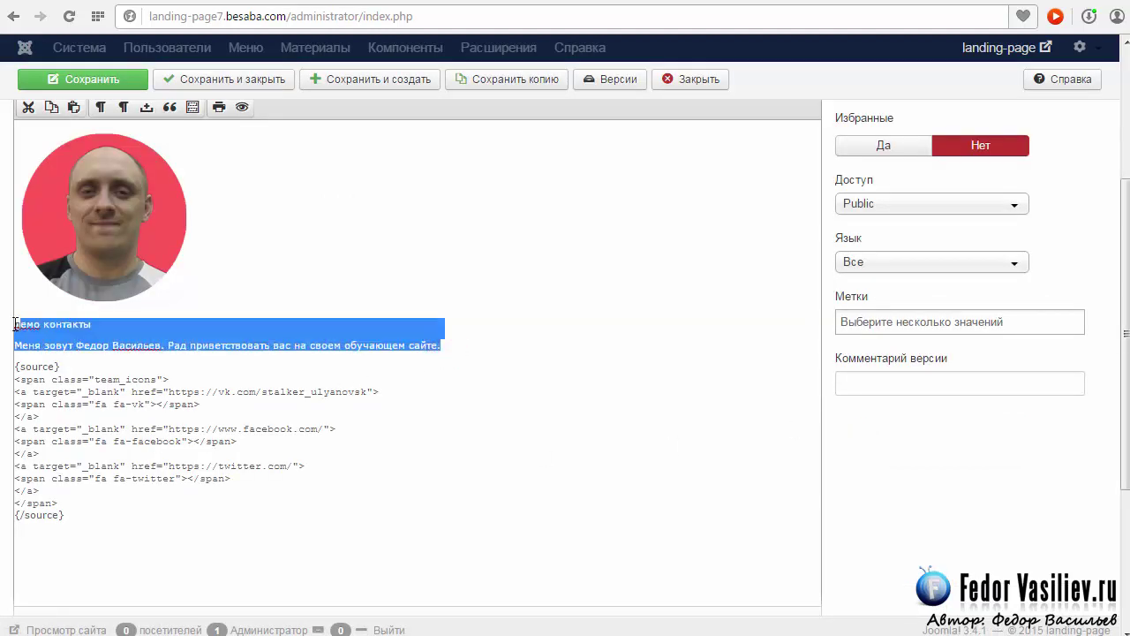
{"action": "left_click", "coordinate": [55, 346]}
{"action": "left_click_drag", "start_coordinate": [429, 345], "coordinate": [15, 324]}
{"action": "left_click", "coordinate": [102, 203]}
{"action": "left_click_drag", "start_coordinate": [437, 345], "coordinate": [24, 324]}
{"action": "scroll", "coordinate": [418, 353], "scroll_direction": "up", "scroll_amount": 1}
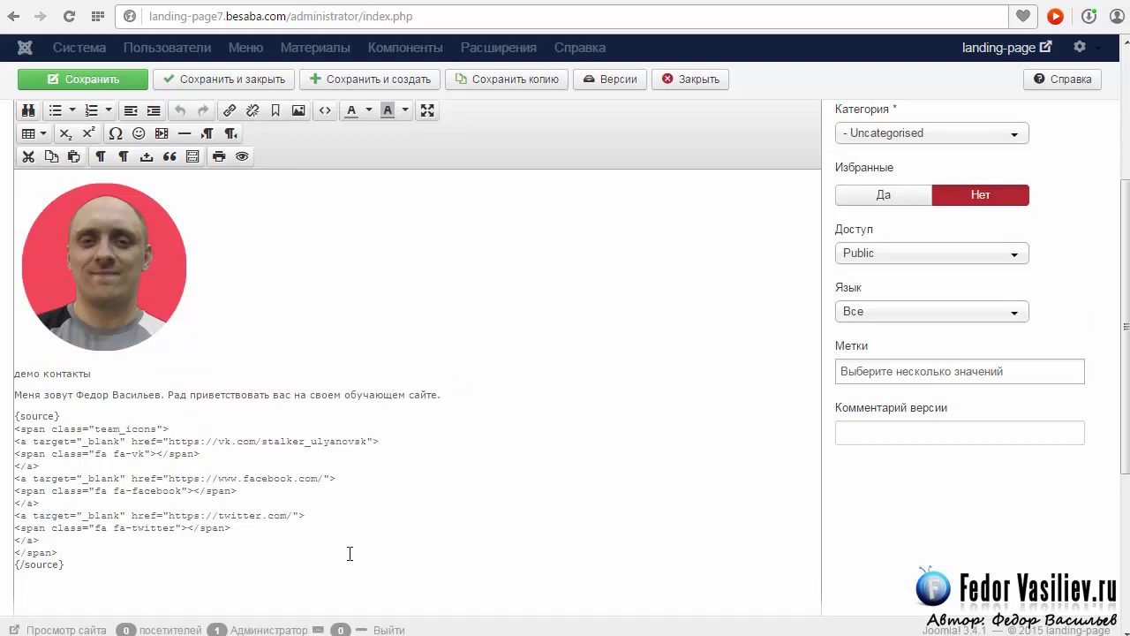
{"action": "left_click", "coordinate": [748, 5]}
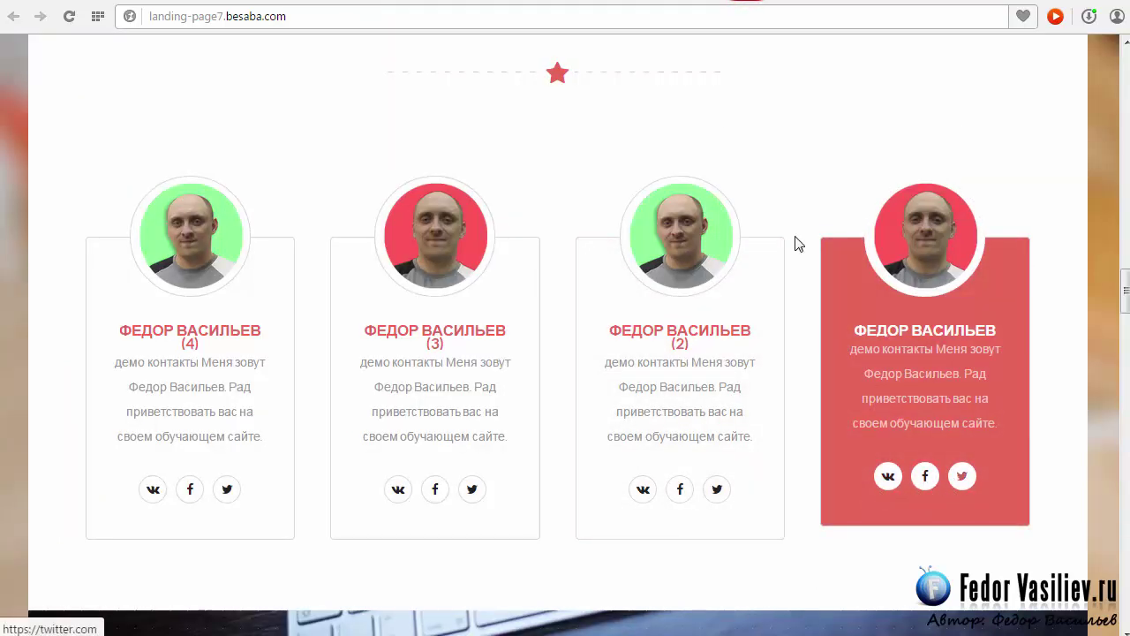
{"action": "left_click", "coordinate": [671, 1]}
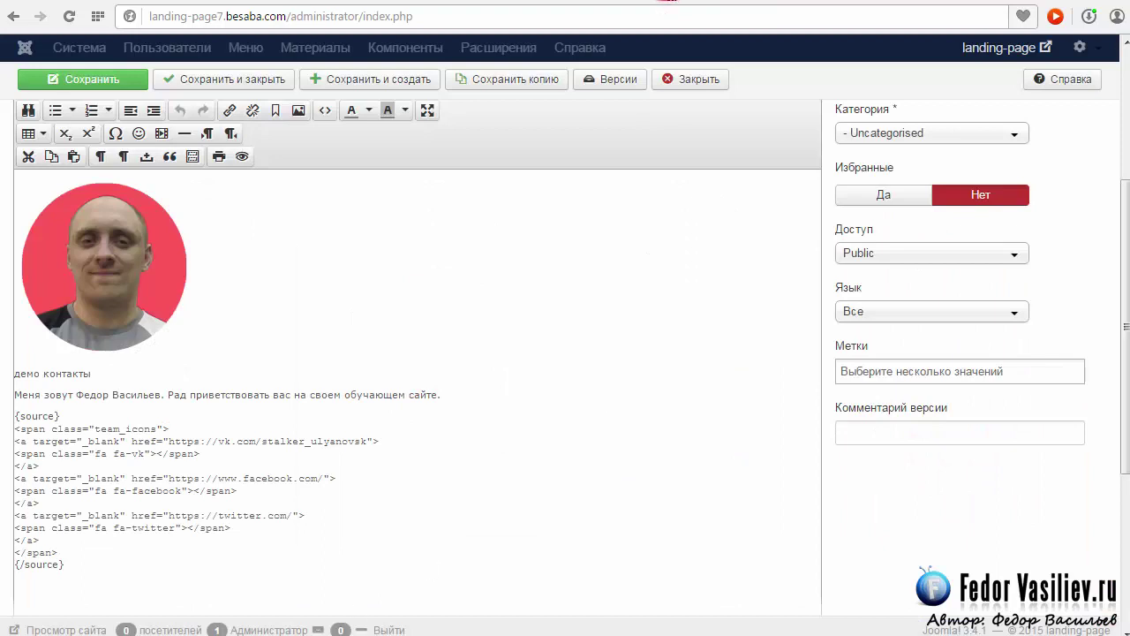
{"action": "key", "text": "alt+Tab"}
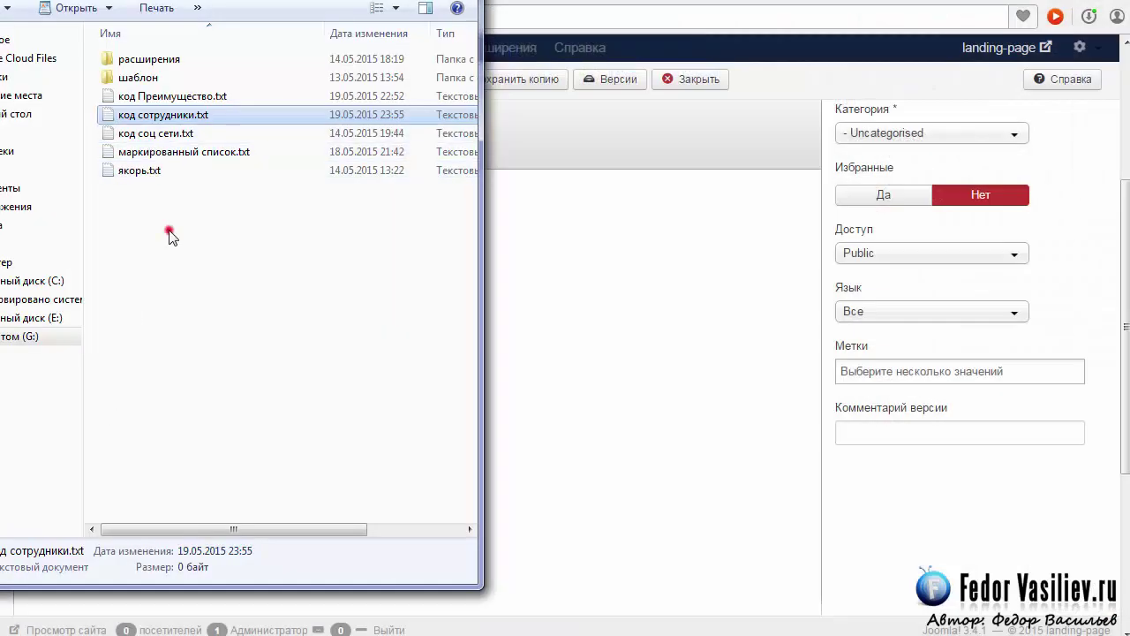
Open код сотрудники.txt from the folder in WordPad.
{"action": "left_click", "coordinate": [170, 235]}
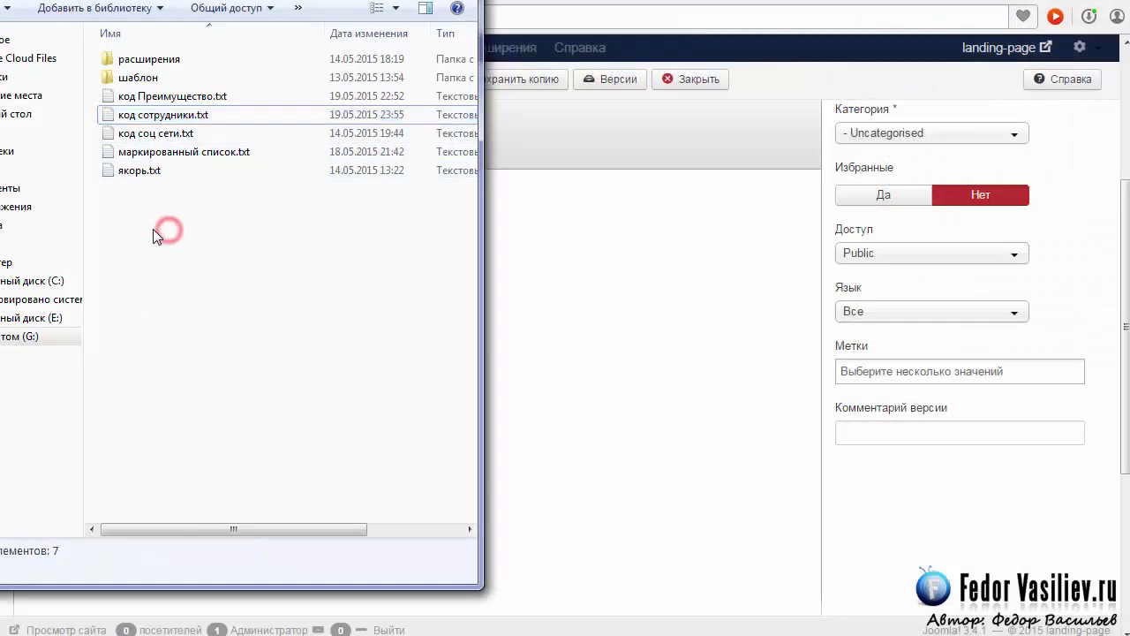
{"action": "double_click", "coordinate": [159, 117]}
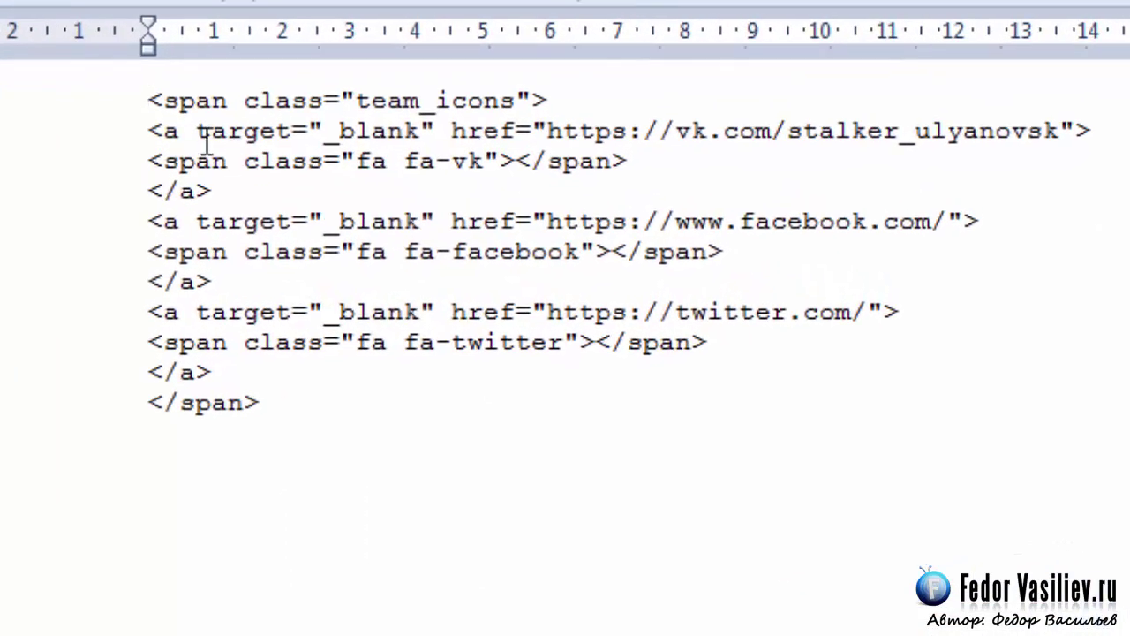
{"action": "left_click", "coordinate": [403, 213]}
{"action": "left_click_drag", "start_coordinate": [294, 131], "coordinate": [586, 130]}
{"action": "left_click", "coordinate": [542, 131]}
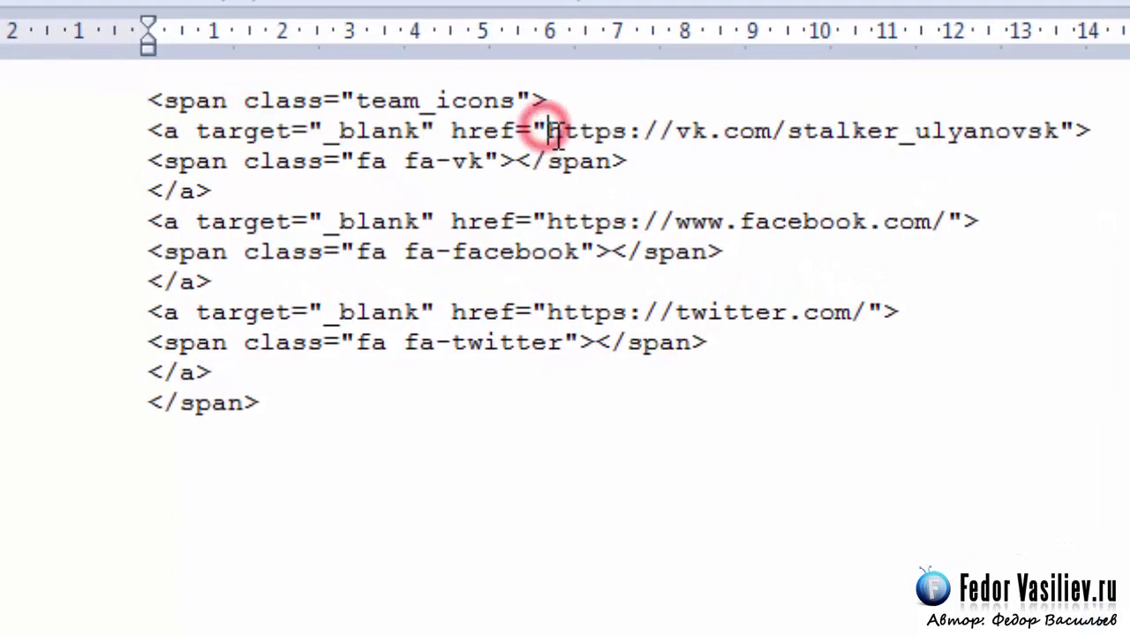
{"action": "left_click_drag", "start_coordinate": [664, 132], "coordinate": [782, 131]}
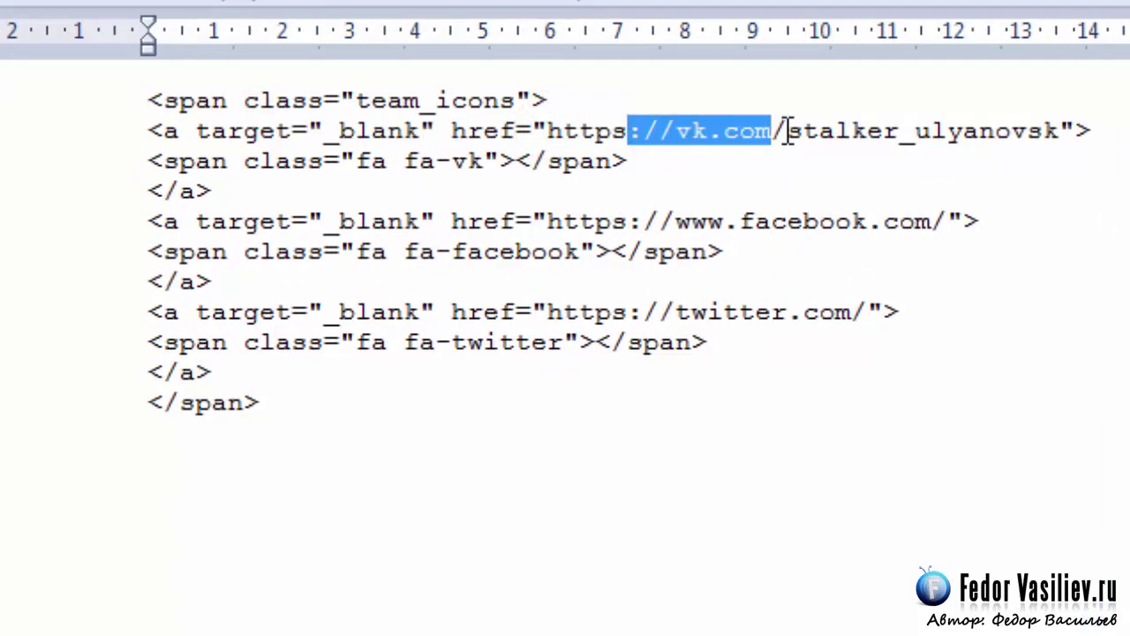
{"action": "left_click", "coordinate": [786, 131]}
{"action": "left_click_drag", "start_coordinate": [1059, 130], "coordinate": [549, 132]}
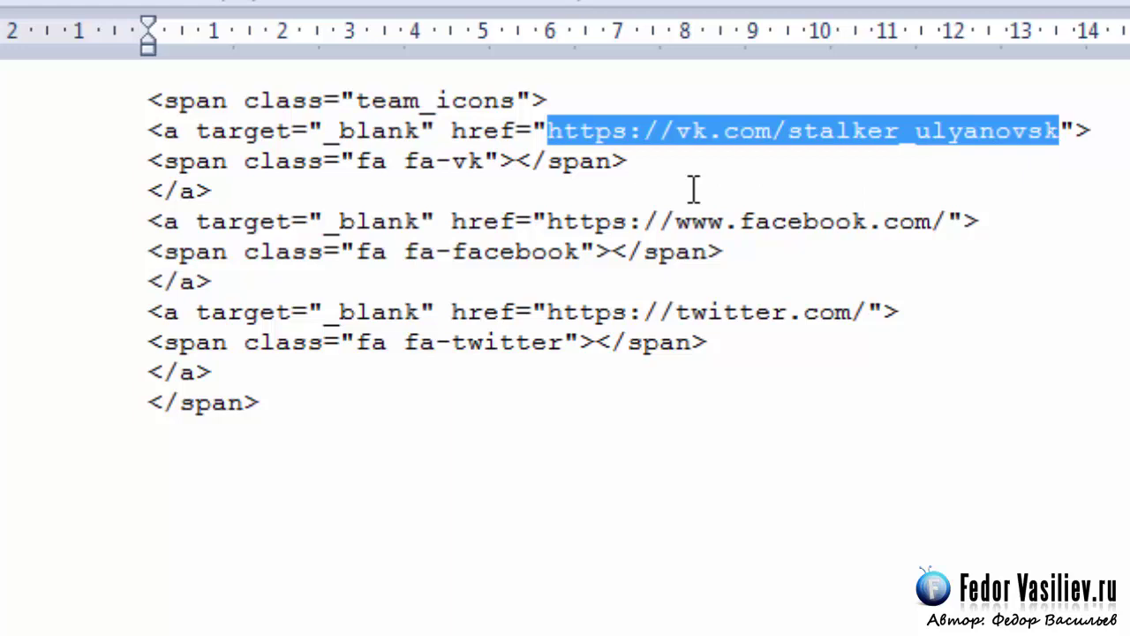
{"action": "left_click", "coordinate": [570, 167]}
{"action": "left_click_drag", "start_coordinate": [488, 166], "coordinate": [389, 163]}
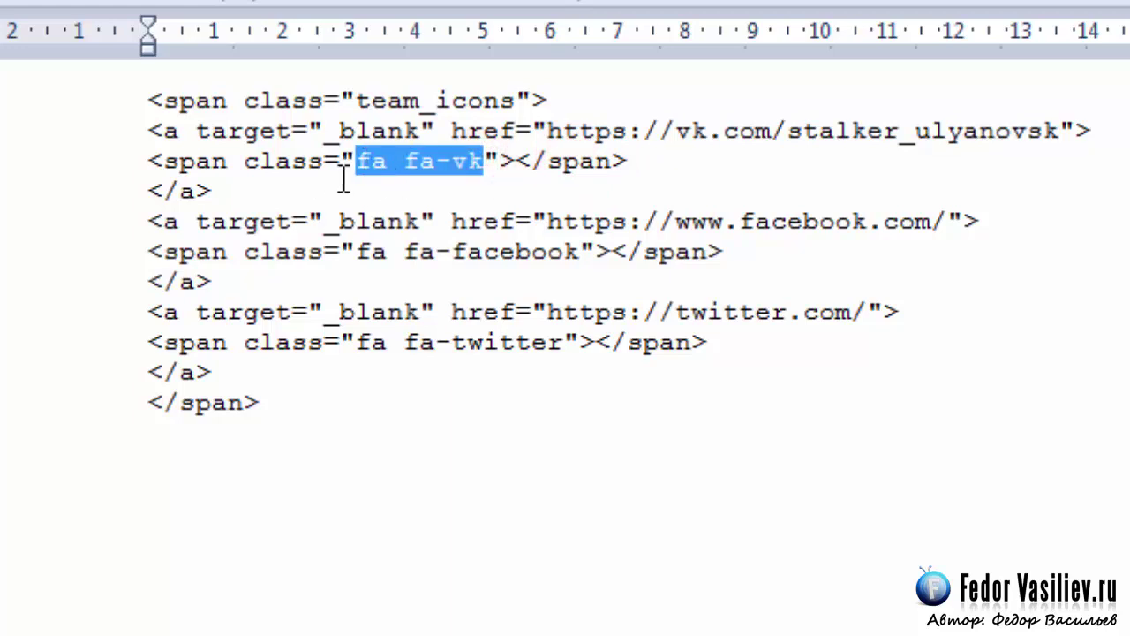
{"action": "left_click", "coordinate": [375, 163]}
{"action": "left_click", "coordinate": [485, 160]}
{"action": "left_click_drag", "start_coordinate": [485, 161], "coordinate": [375, 166]}
{"action": "left_click", "coordinate": [446, 159]}
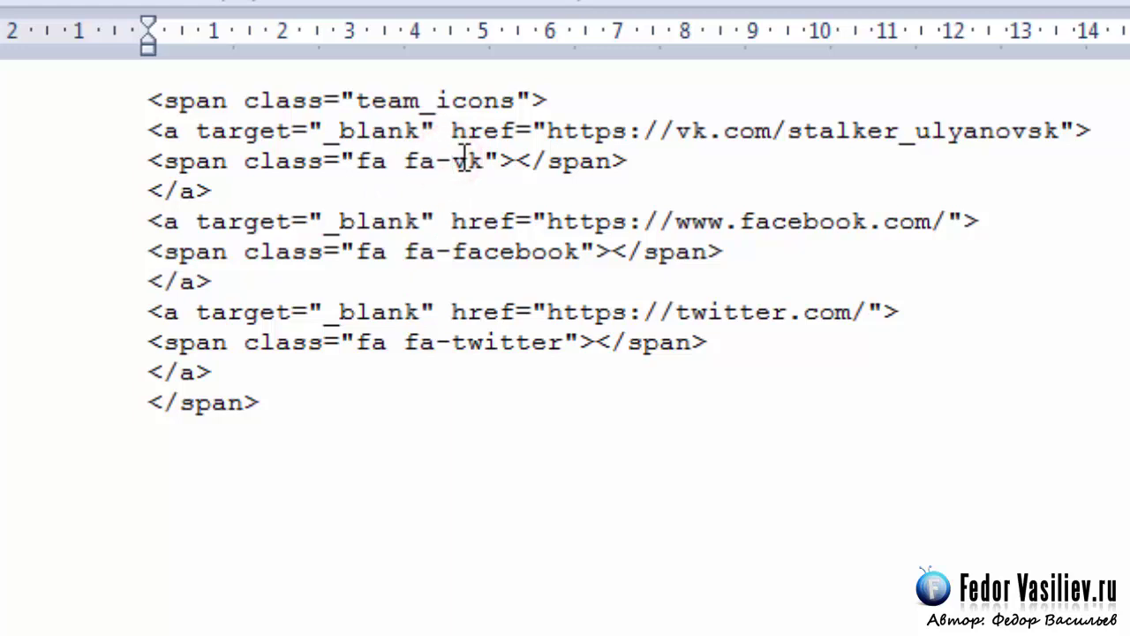
{"action": "left_click_drag", "start_coordinate": [547, 221], "coordinate": [952, 221]}
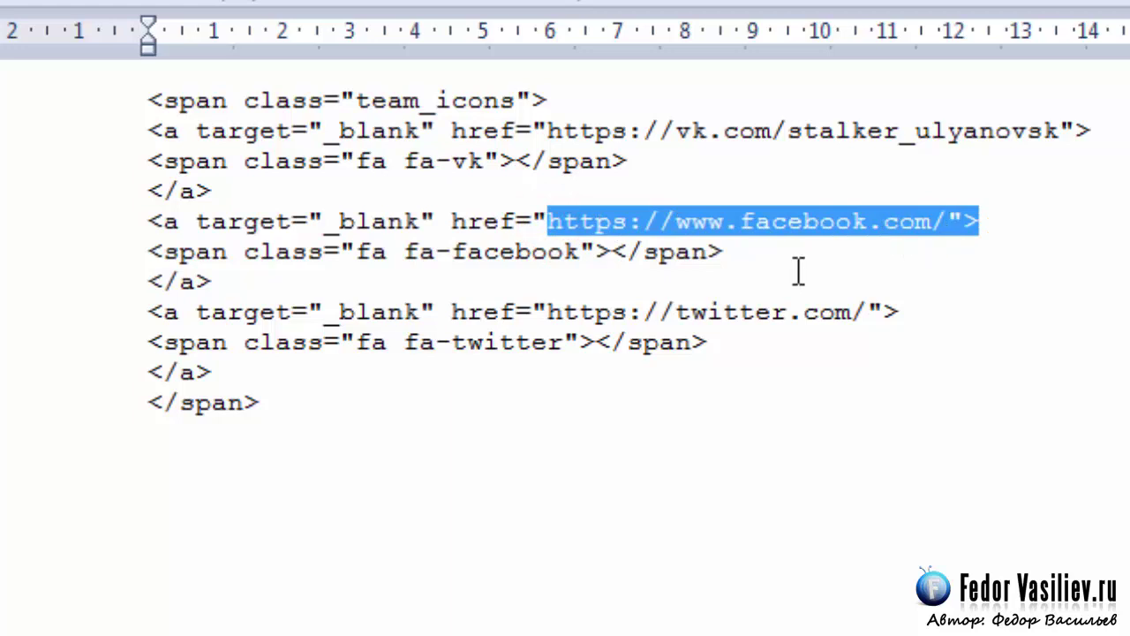
{"action": "left_click_drag", "start_coordinate": [579, 252], "coordinate": [369, 263]}
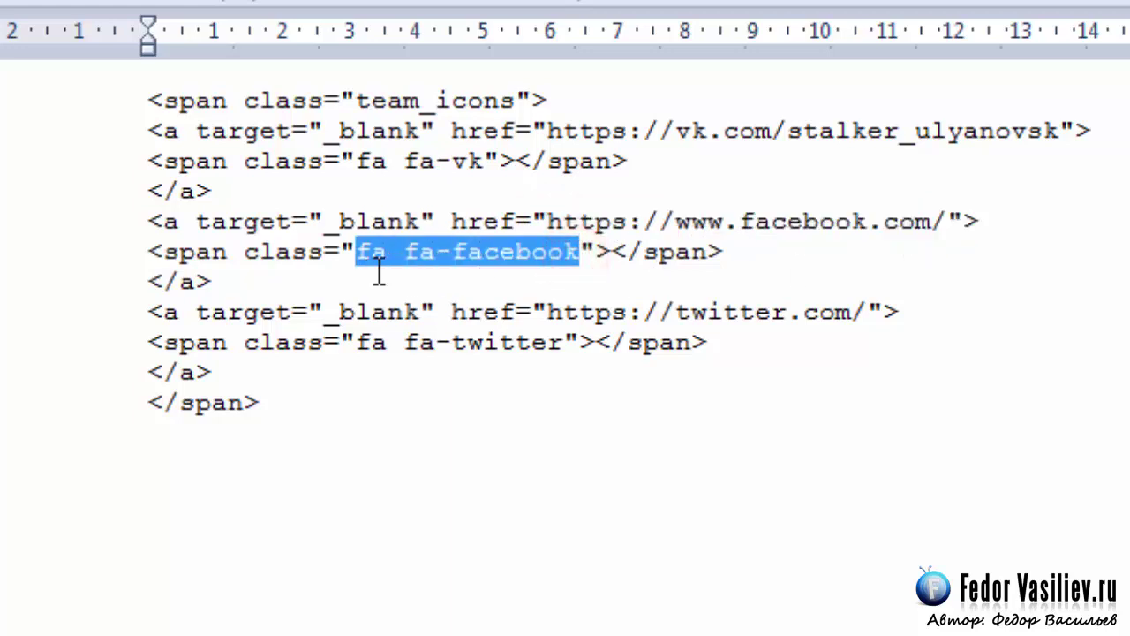
{"action": "left_click_drag", "start_coordinate": [865, 306], "coordinate": [358, 342]}
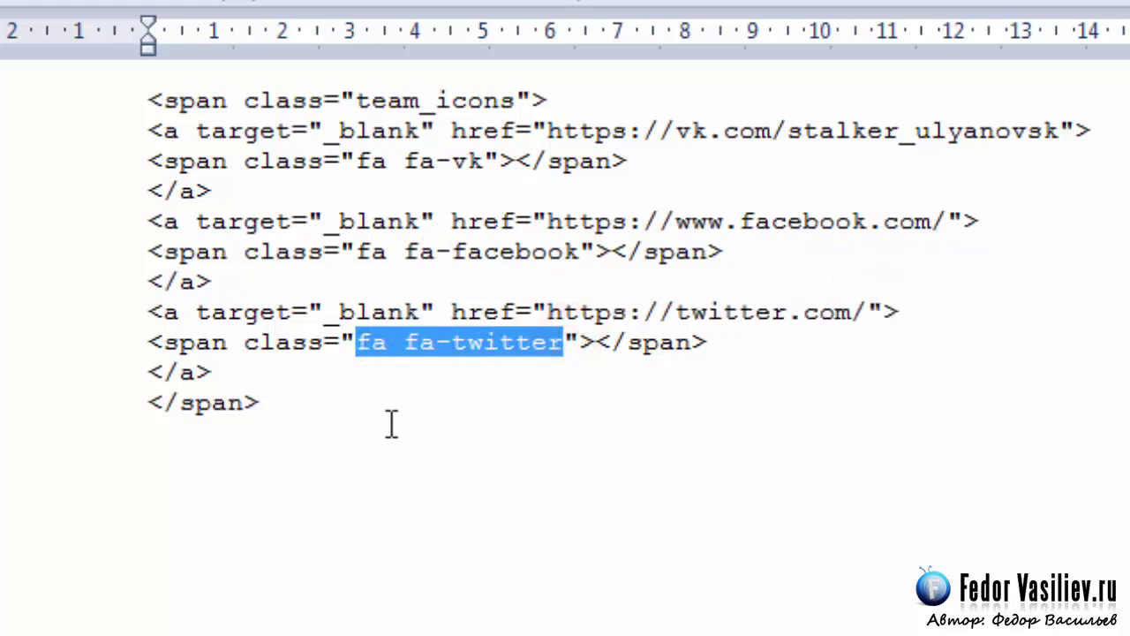
{"action": "left_click", "coordinate": [328, 370]}
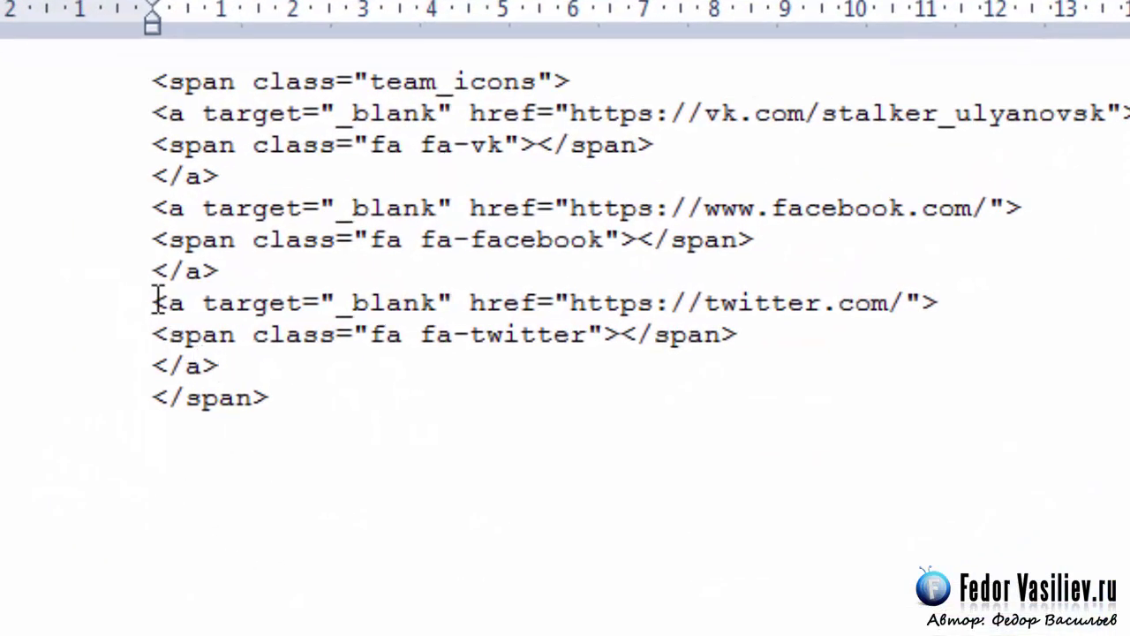
Inspect the VK, Facebook and Twitter link blocks and tidy the line after the Twitter link.
{"action": "left_click_drag", "start_coordinate": [155, 302], "coordinate": [264, 386]}
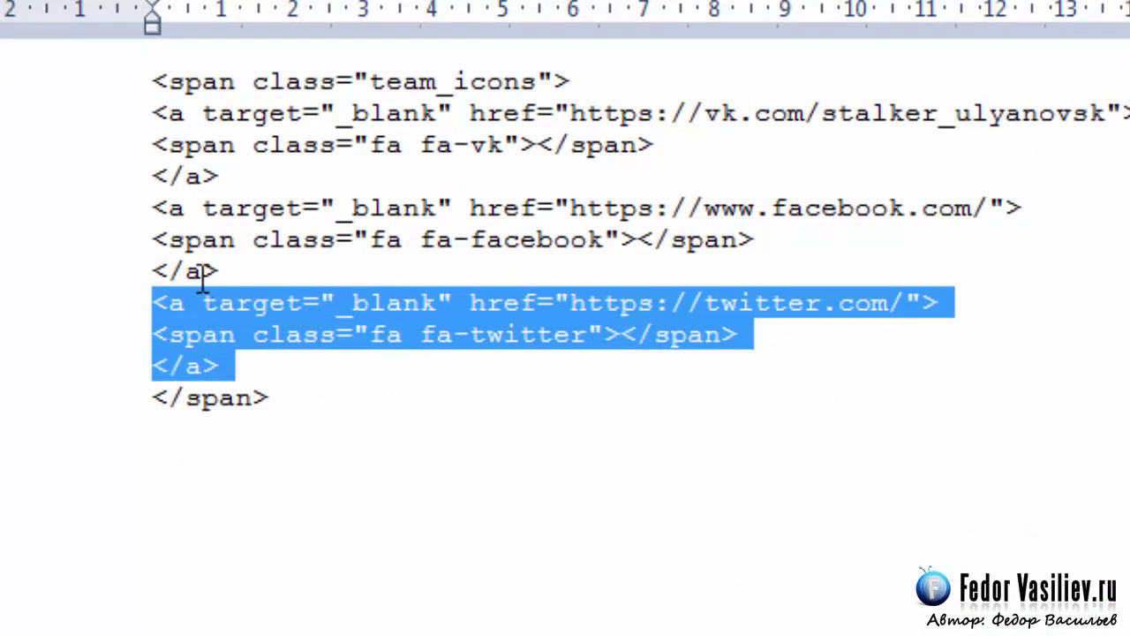
{"action": "left_click_drag", "start_coordinate": [152, 208], "coordinate": [277, 296]}
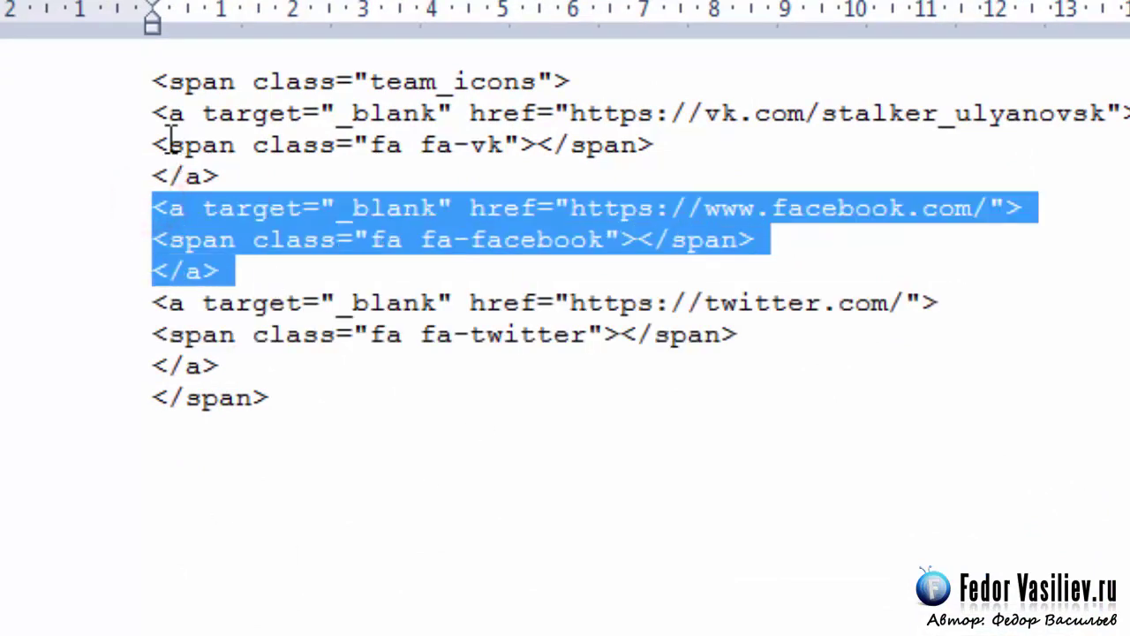
{"action": "left_click_drag", "start_coordinate": [152, 113], "coordinate": [238, 175]}
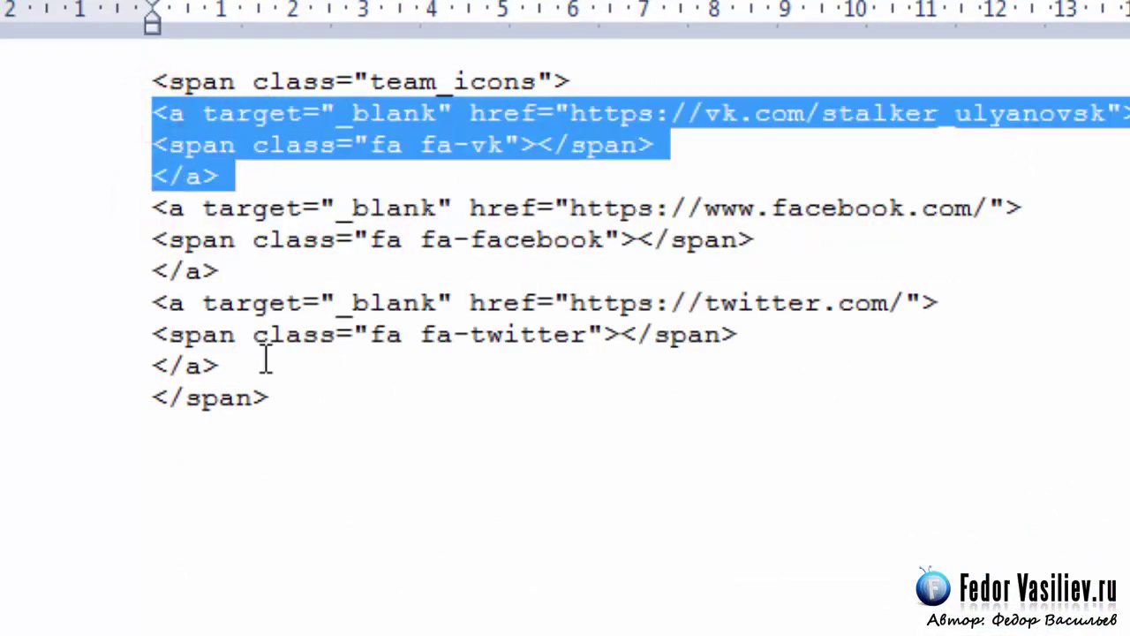
{"action": "left_click_drag", "start_coordinate": [151, 301], "coordinate": [235, 389]}
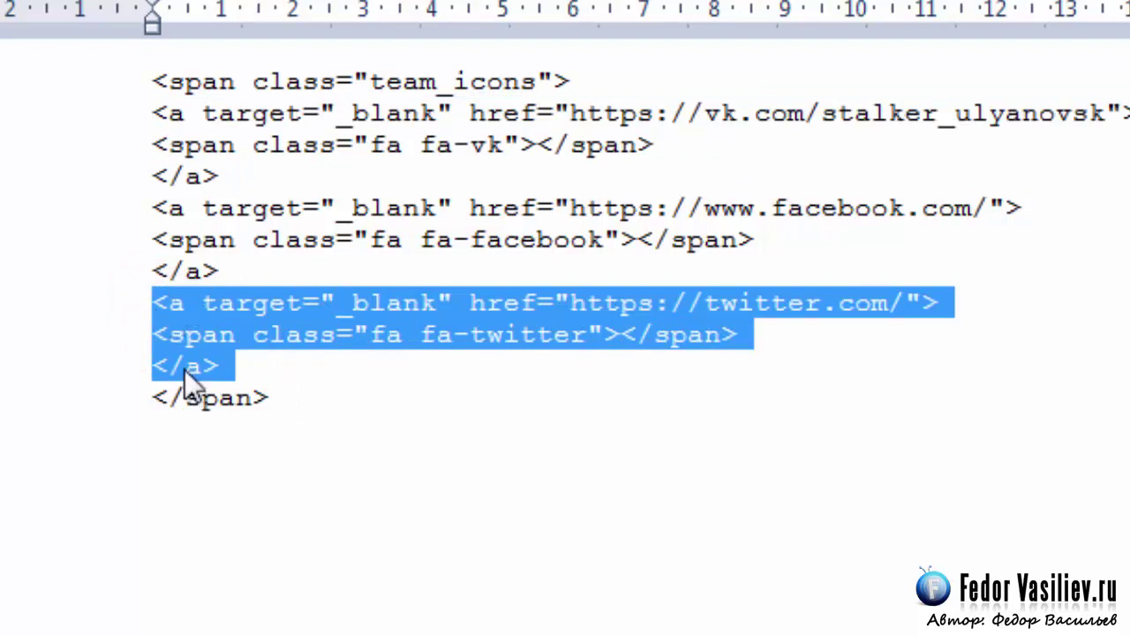
{"action": "left_click", "coordinate": [156, 368]}
{"action": "left_click", "coordinate": [219, 364], "text": "shift"}
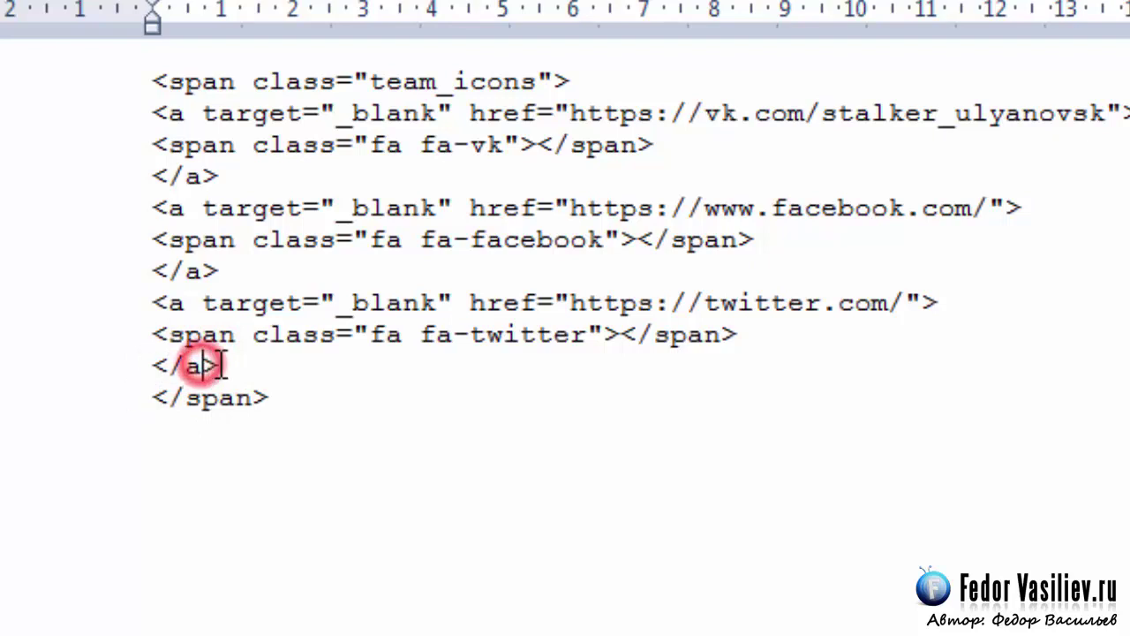
{"action": "left_click", "coordinate": [156, 305]}
{"action": "left_click_drag", "start_coordinate": [157, 302], "coordinate": [224, 371]}
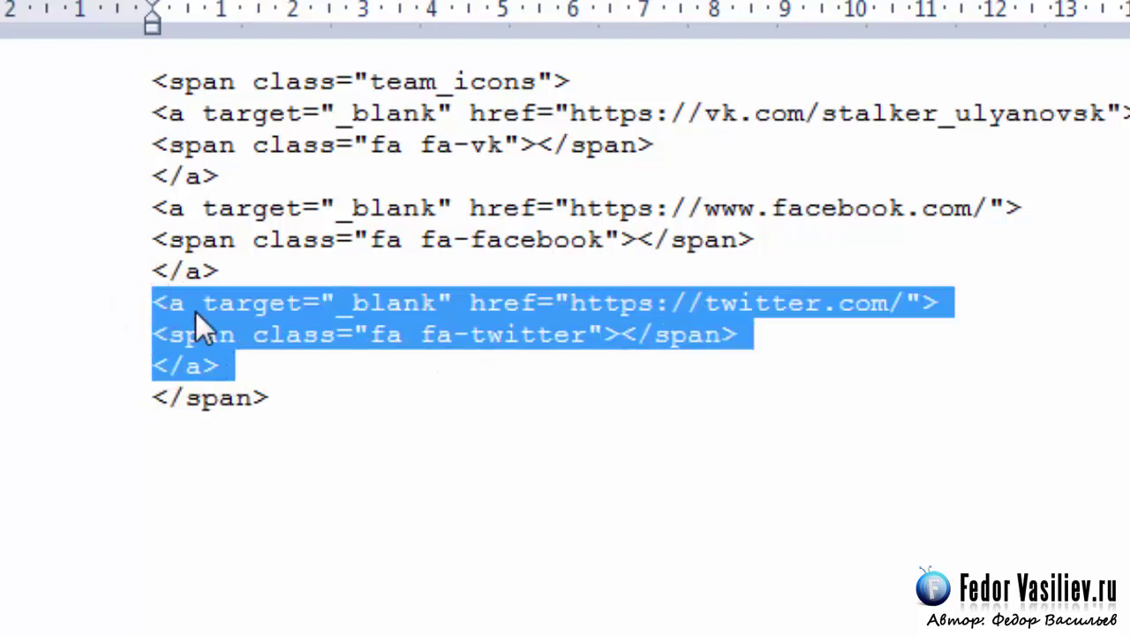
{"action": "left_click", "coordinate": [216, 364]}
{"action": "key", "text": "Return"}
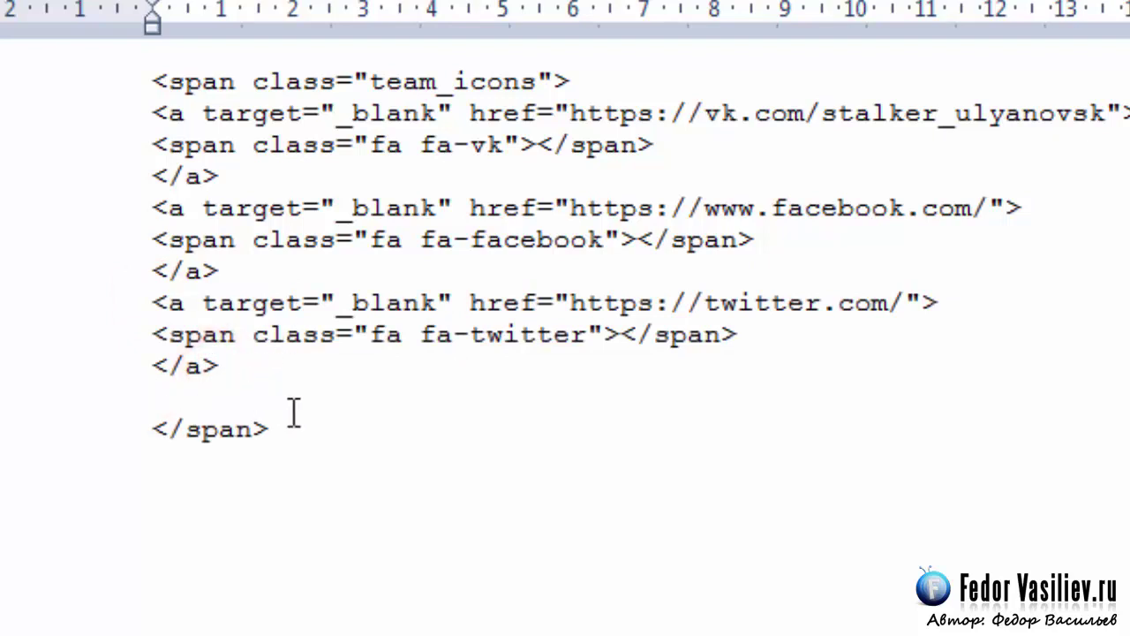
{"action": "key", "text": "BackSpace"}
Select and copy the entire team_icons social-icons code.
{"action": "left_click_drag", "start_coordinate": [574, 307], "coordinate": [907, 303]}
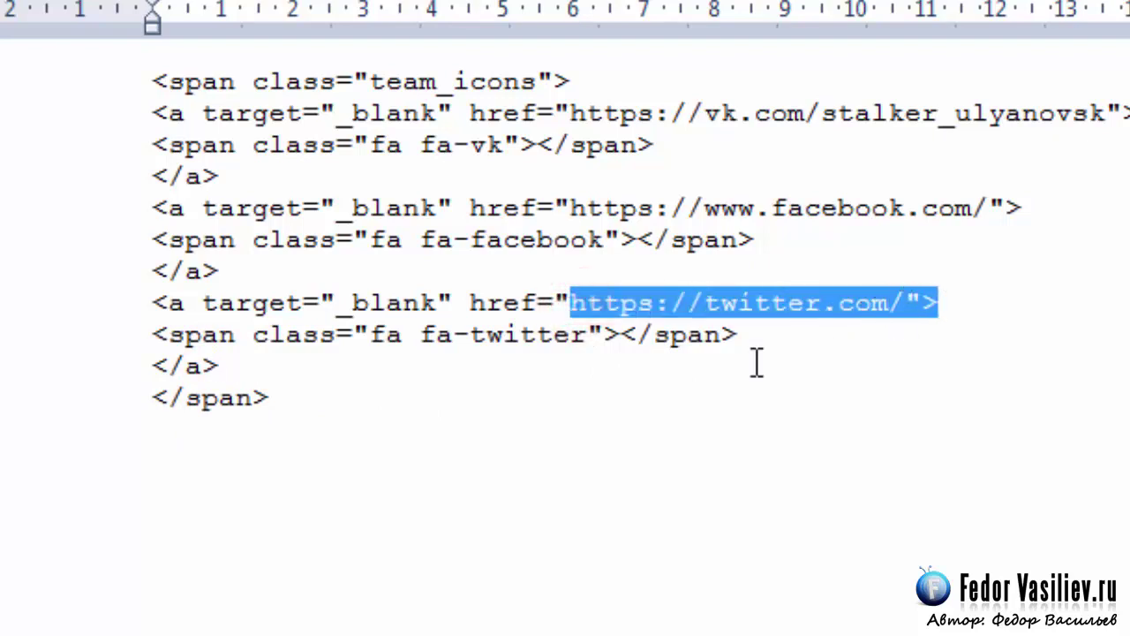
{"action": "left_click_drag", "start_coordinate": [588, 336], "coordinate": [386, 346]}
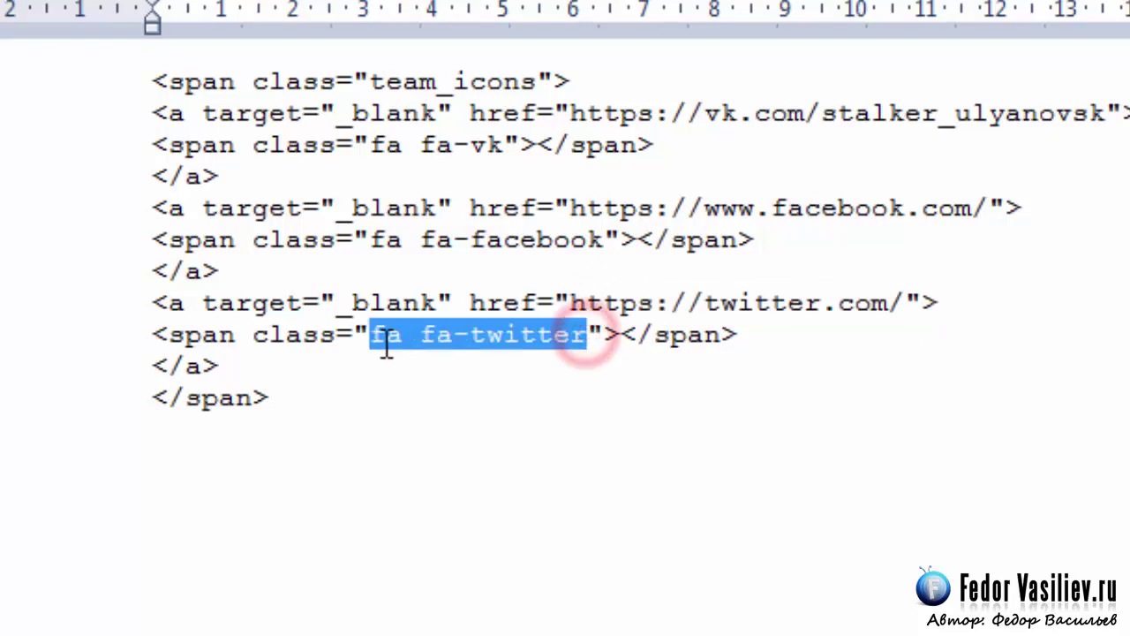
{"action": "left_click", "coordinate": [393, 406]}
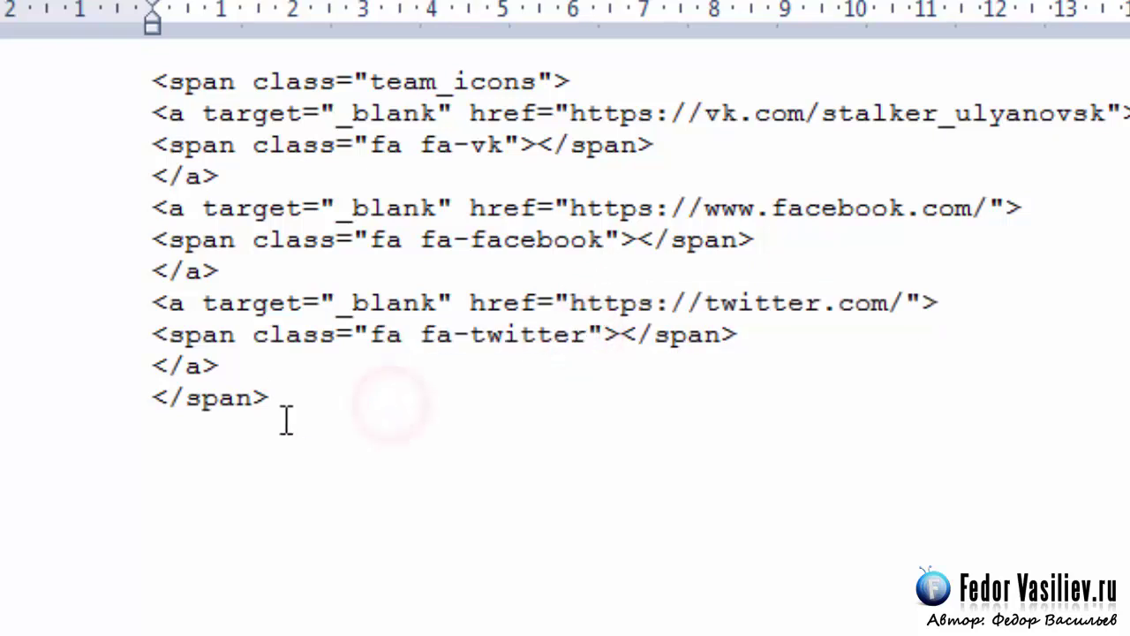
{"action": "left_click_drag", "start_coordinate": [321, 394], "coordinate": [161, 109]}
{"action": "key", "text": "ctrl+c"}
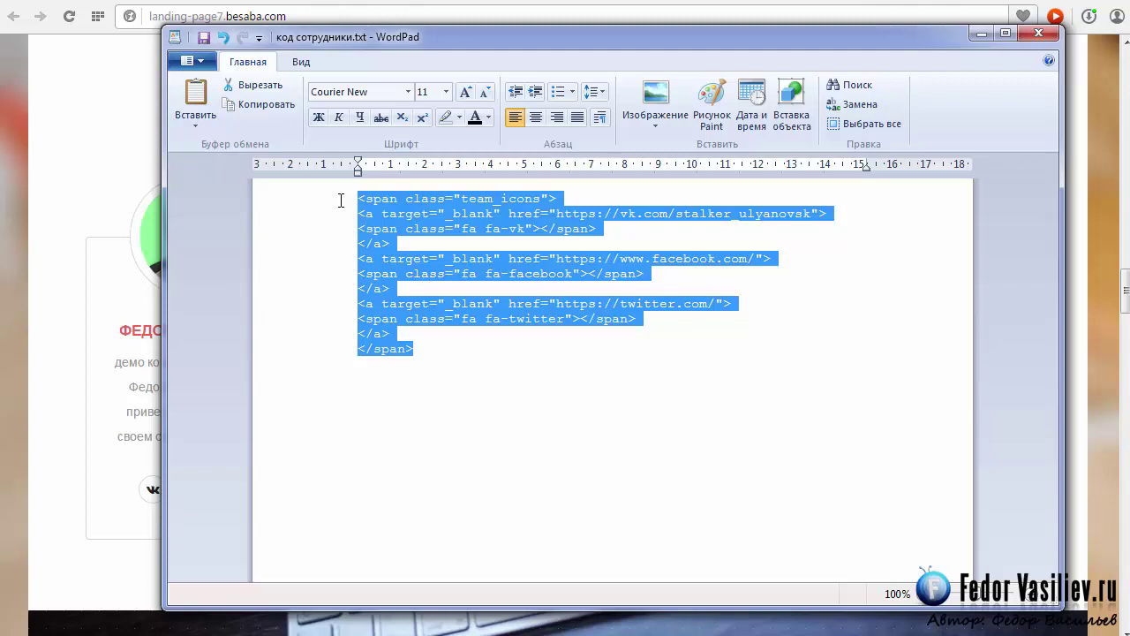
{"action": "right_click", "coordinate": [390, 205]}
{"action": "left_click", "coordinate": [437, 227]}
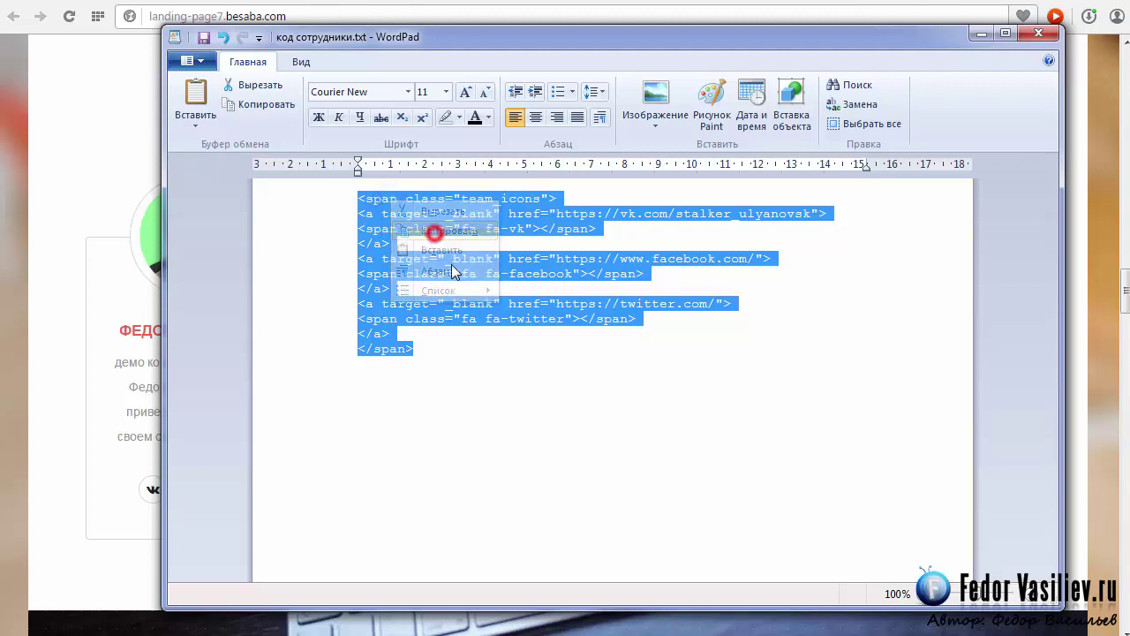
Insert the 6.png photo into the new article, then check the live СОТРУДНИКИ section.
{"action": "left_click", "coordinate": [982, 34]}
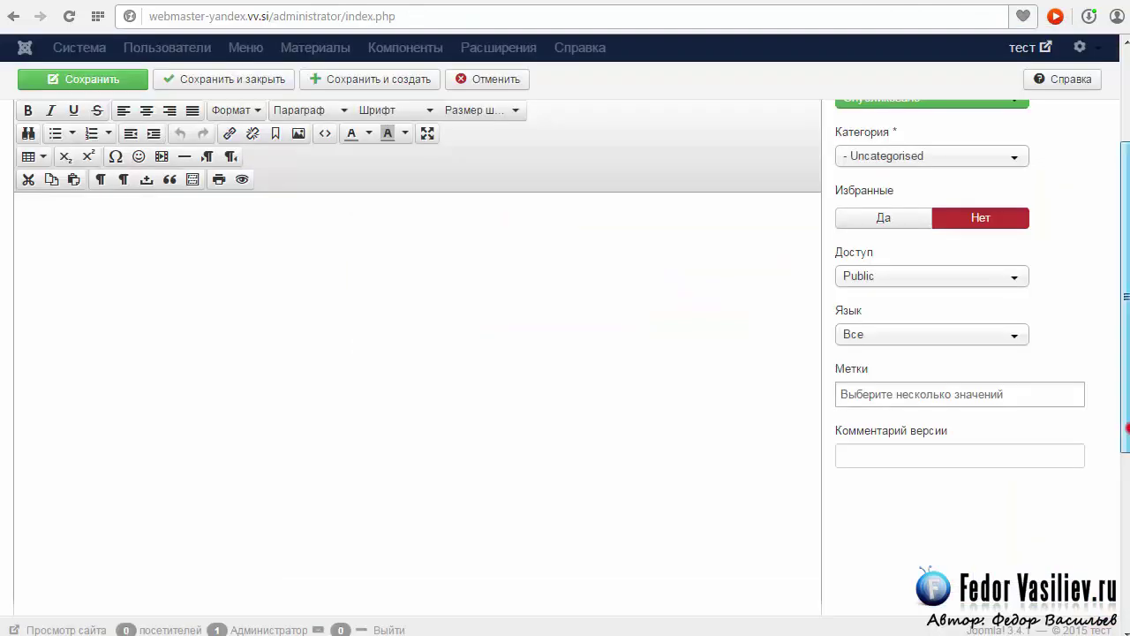
{"action": "scroll", "coordinate": [539, 571], "scroll_direction": "down", "scroll_amount": 2}
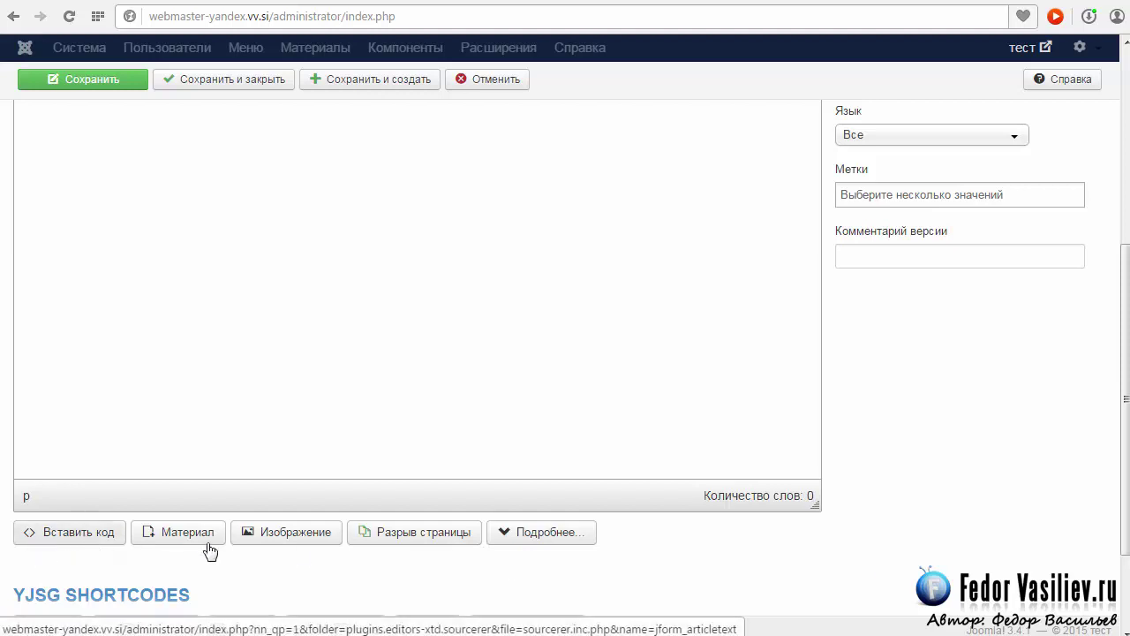
{"action": "left_click", "coordinate": [255, 535]}
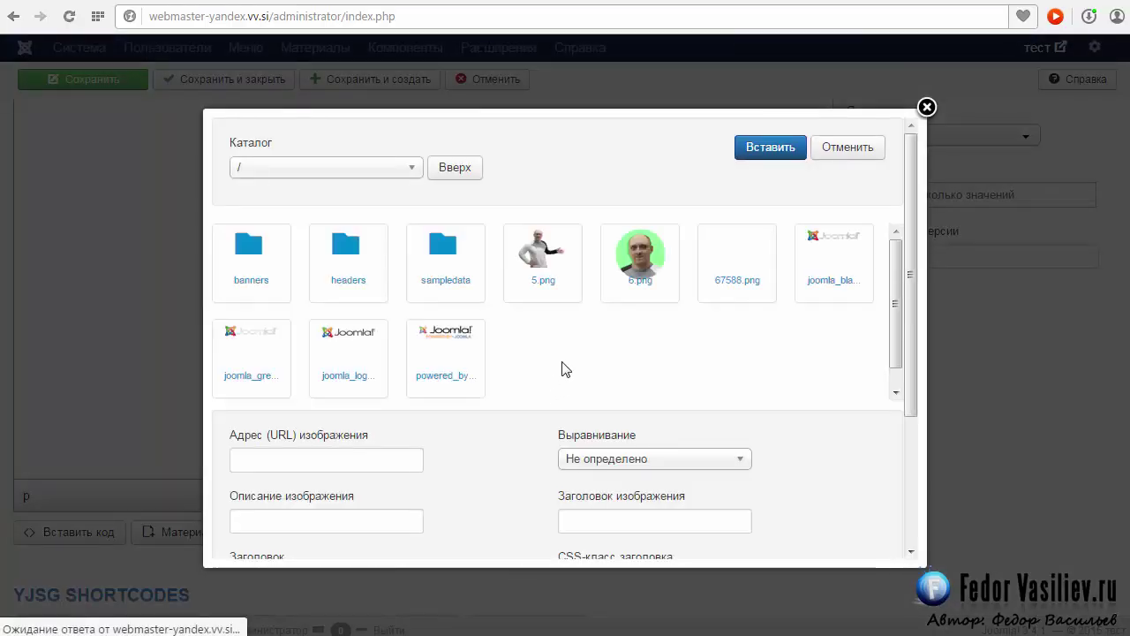
{"action": "left_click", "coordinate": [640, 252]}
{"action": "left_click", "coordinate": [765, 146]}
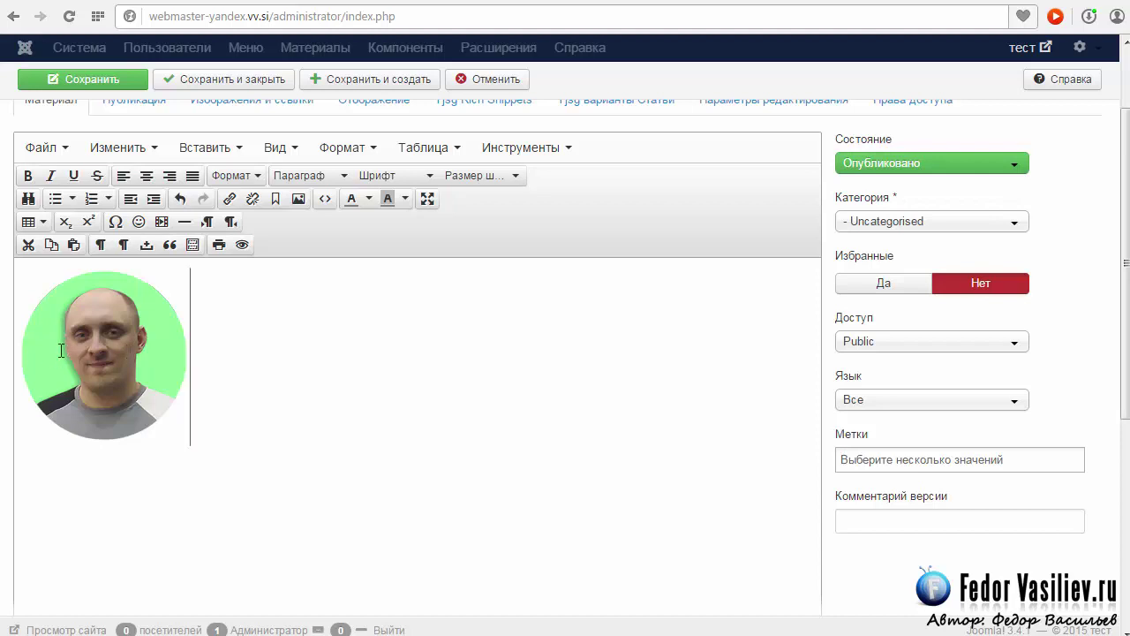
{"action": "left_click", "coordinate": [884, 0]}
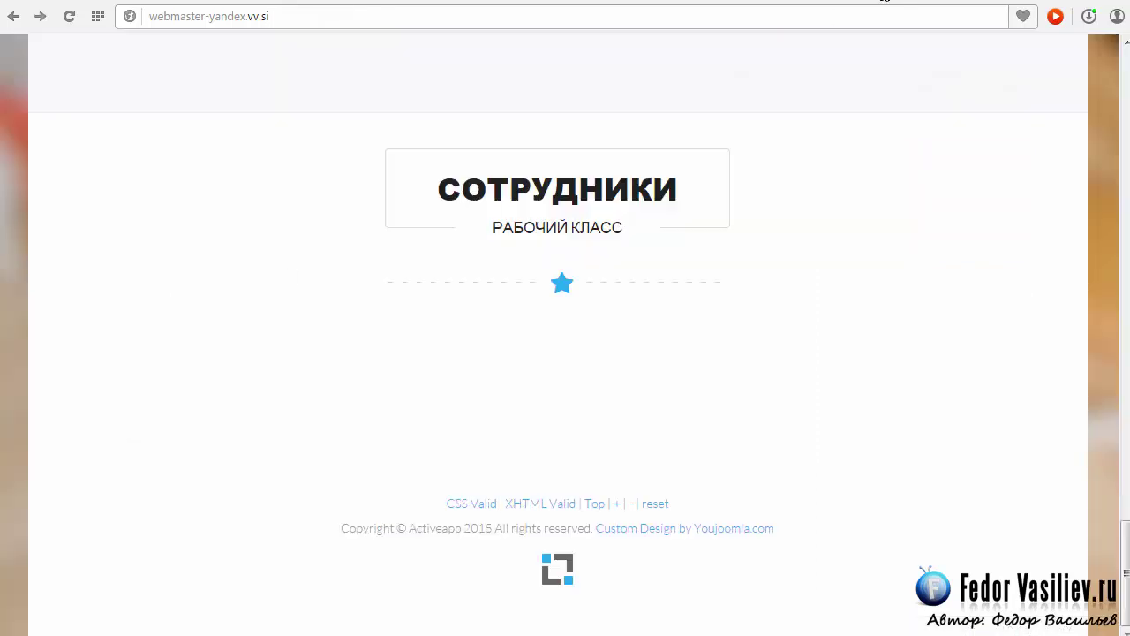
Review the four team cards on the landing-page7.besaba.com sample, then return to the article editor.
{"action": "left_click", "coordinate": [765, 2]}
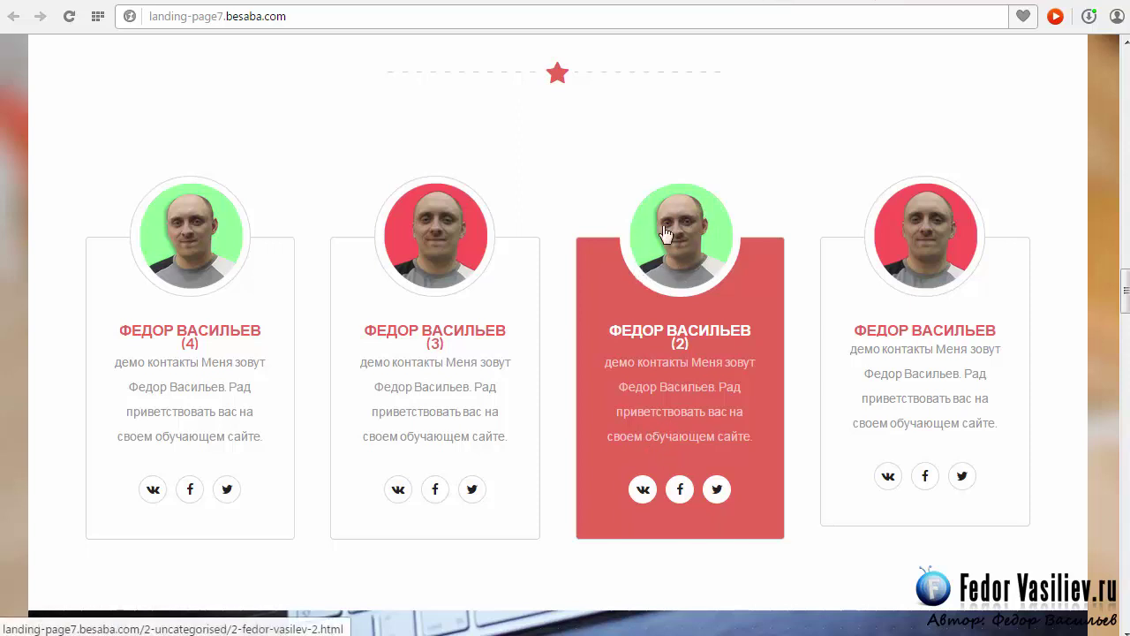
{"action": "left_click", "coordinate": [693, 263]}
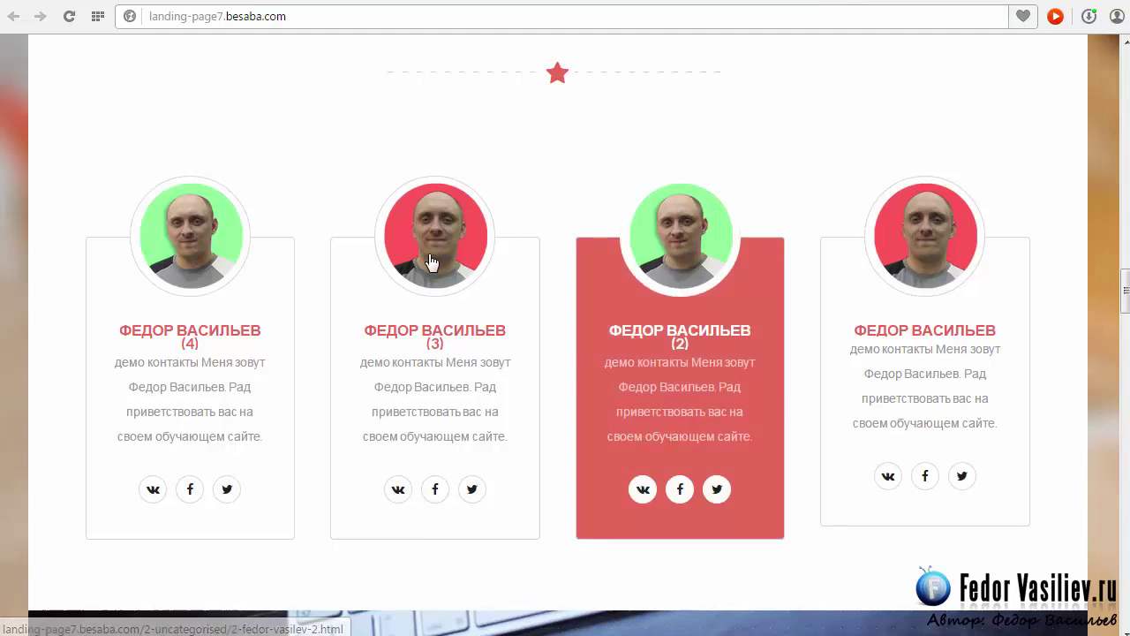
{"action": "left_click", "coordinate": [957, 2]}
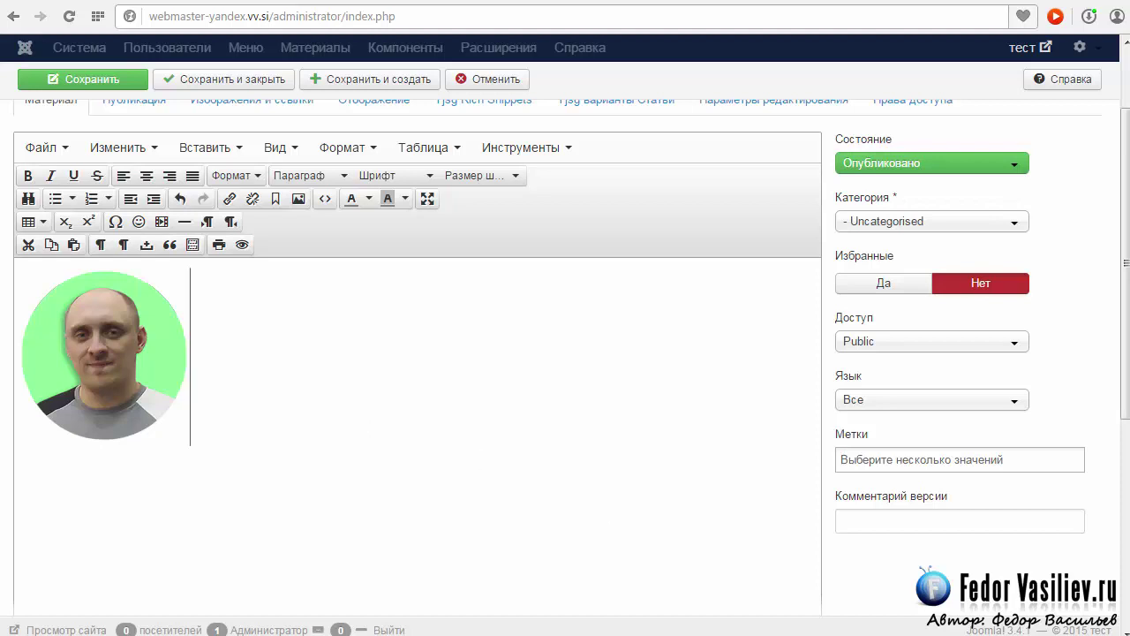
Paste the greeting text below the round photo.
{"action": "left_click", "coordinate": [102, 477]}
{"action": "left_click", "coordinate": [202, 385]}
{"action": "type", "text": "демо контакты Меня зовут Федор Васильев. Рад приветствовать вас на своем обучающем сайте."}
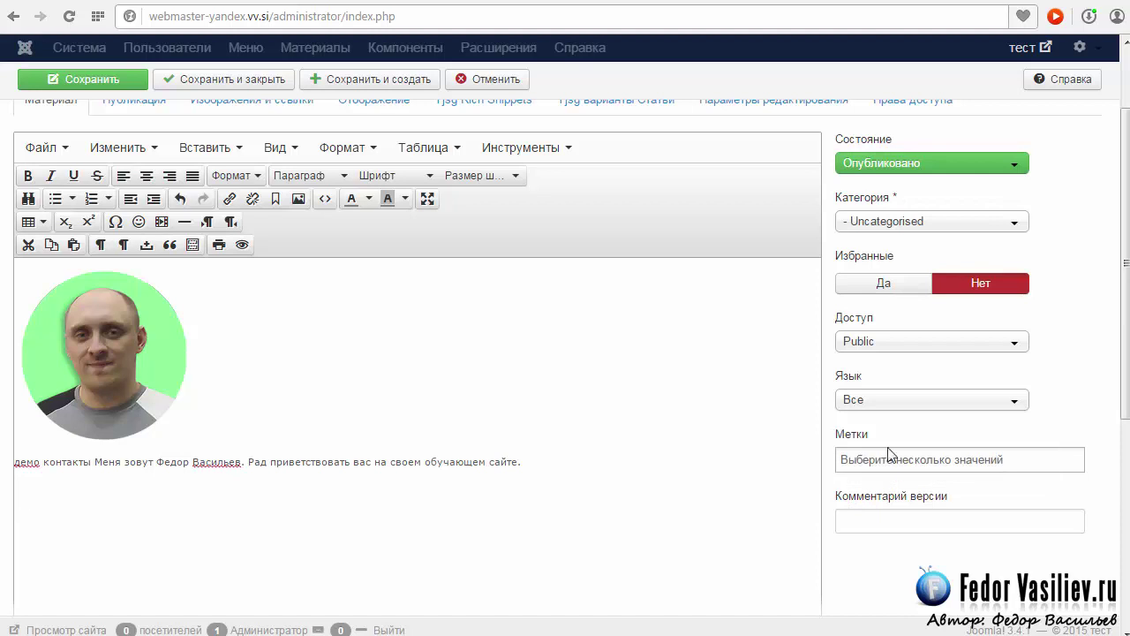
{"action": "scroll", "coordinate": [945, 472], "scroll_direction": "down", "scroll_amount": 2}
{"action": "scroll", "coordinate": [912, 509], "scroll_direction": "down", "scroll_amount": 2}
Replace the sample code with the social-icons span code inside {source} tags and insert it.
{"action": "left_click", "coordinate": [91, 447]}
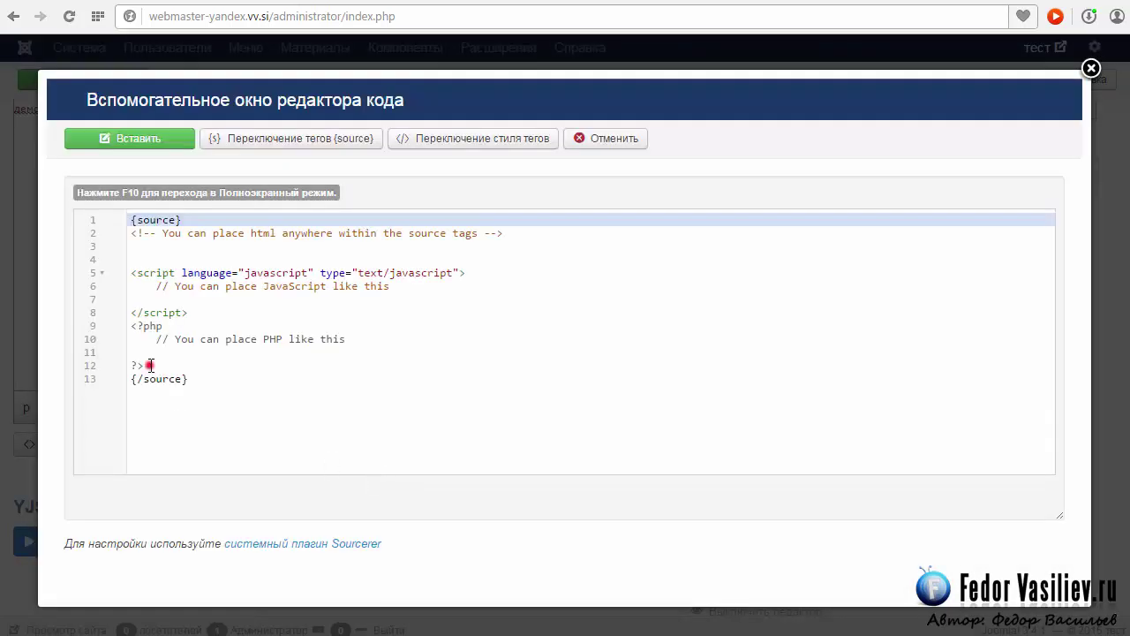
{"action": "key", "text": "shift+Up"}
{"action": "key", "text": "shift+Up"}
{"action": "key", "text": "shift+Up"}
{"action": "key", "text": "shift+Up"}
{"action": "key", "text": "shift+Up"}
{"action": "key", "text": "shift+Up"}
{"action": "key", "text": "shift+Up"}
{"action": "key", "text": "shift+Up"}
{"action": "key", "text": "shift+Up"}
{"action": "key", "text": "shift+Up"}
{"action": "key", "text": "BackSpace"}
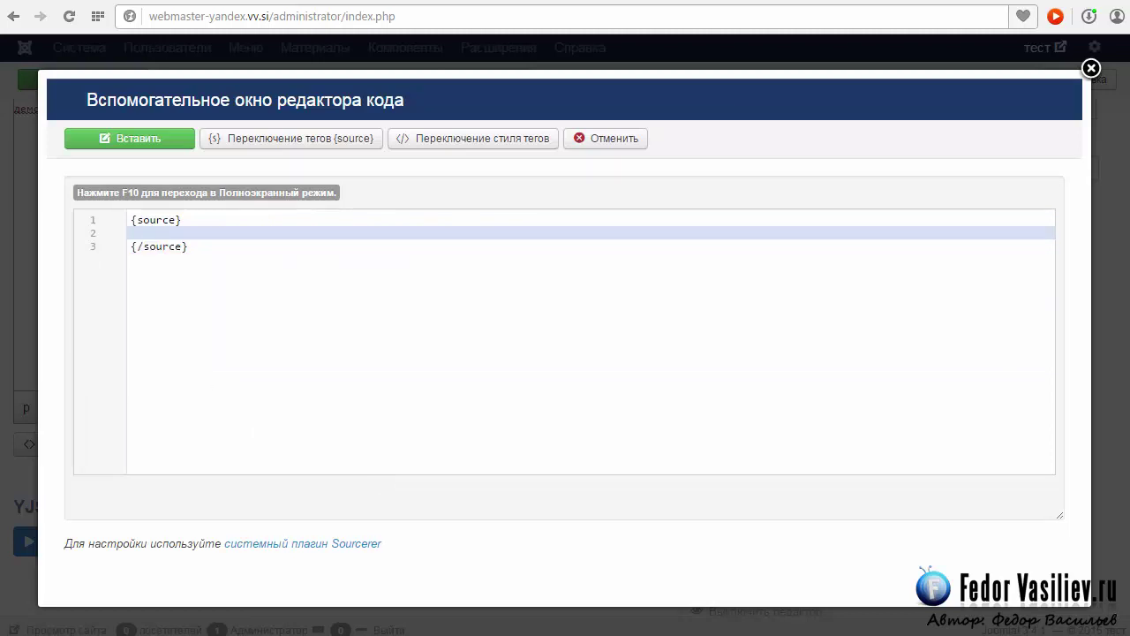
{"action": "right_click", "coordinate": [152, 224]}
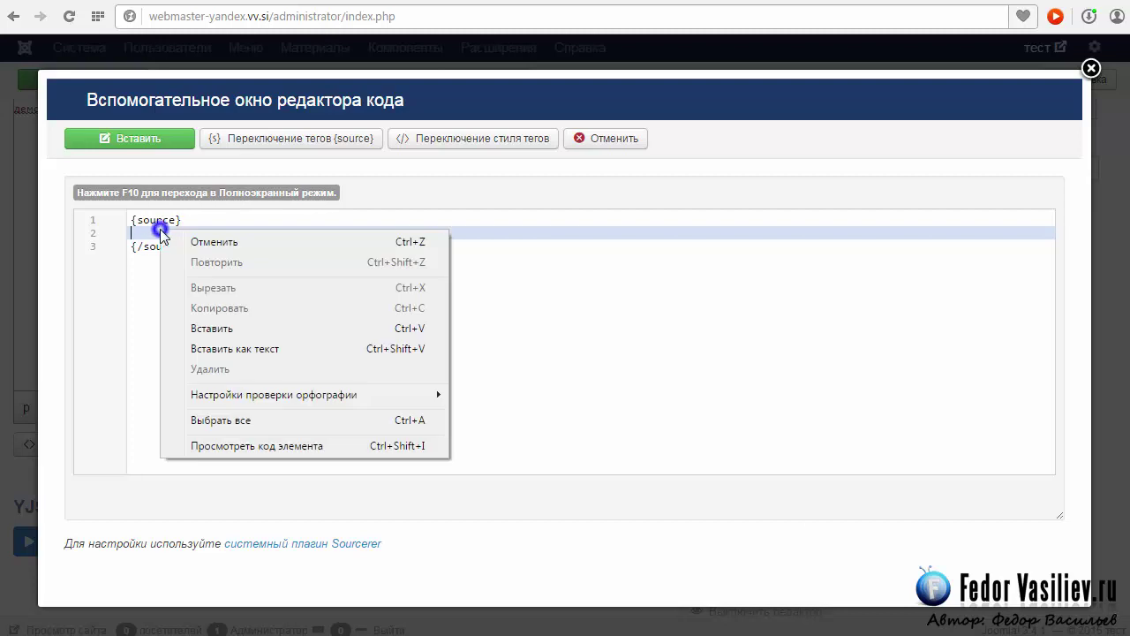
{"action": "left_click", "coordinate": [218, 326]}
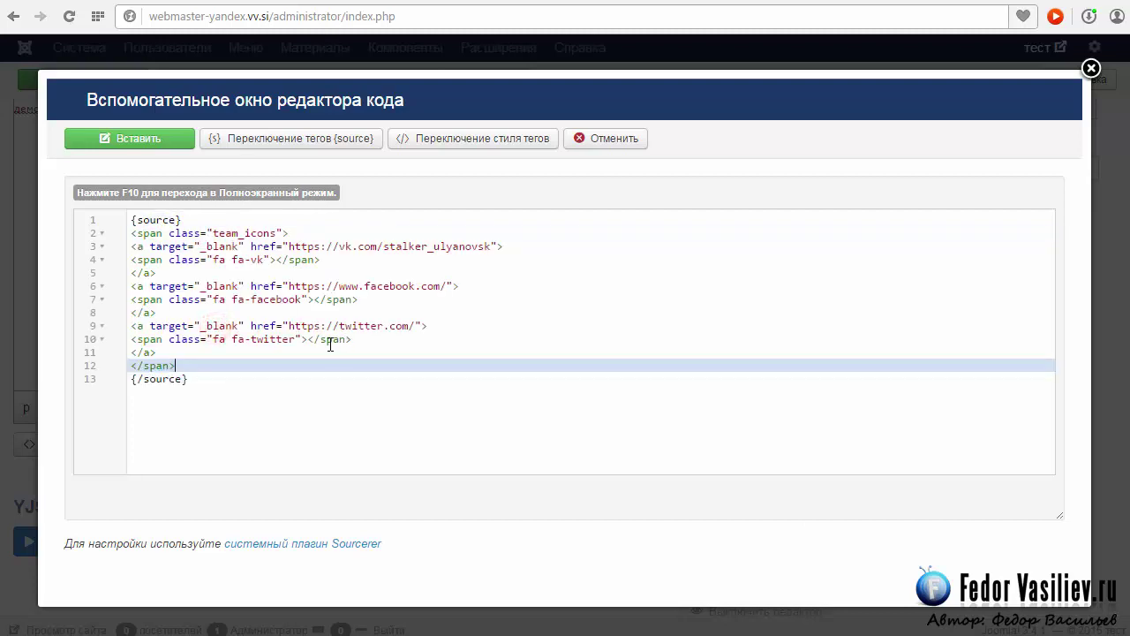
{"action": "left_click", "coordinate": [141, 139]}
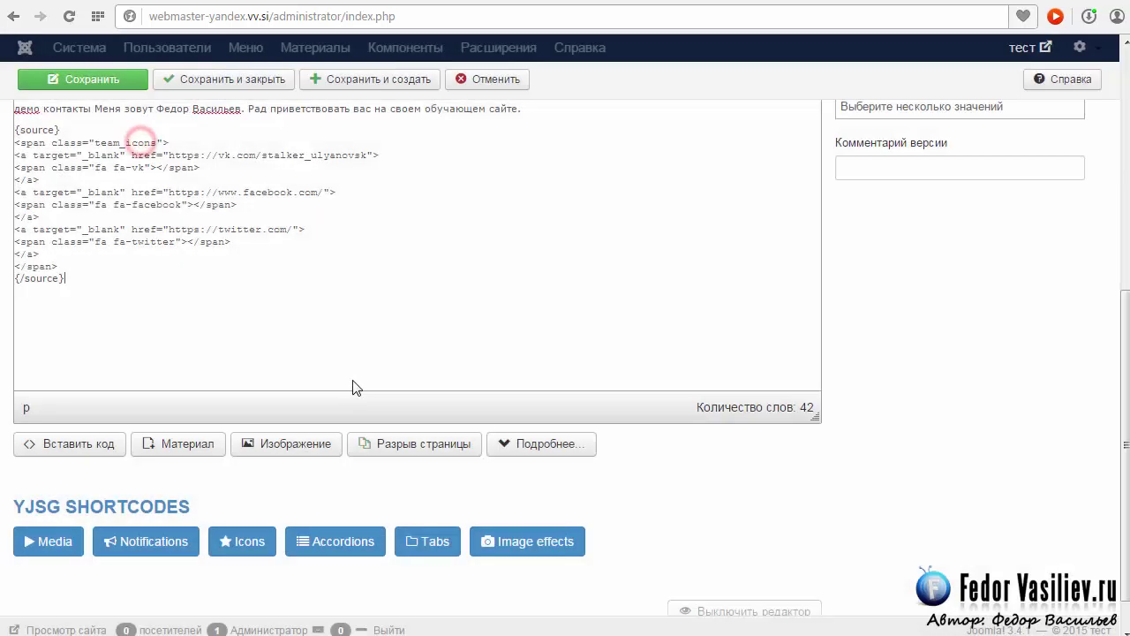
{"action": "scroll", "coordinate": [871, 443], "scroll_direction": "up", "scroll_amount": 5}
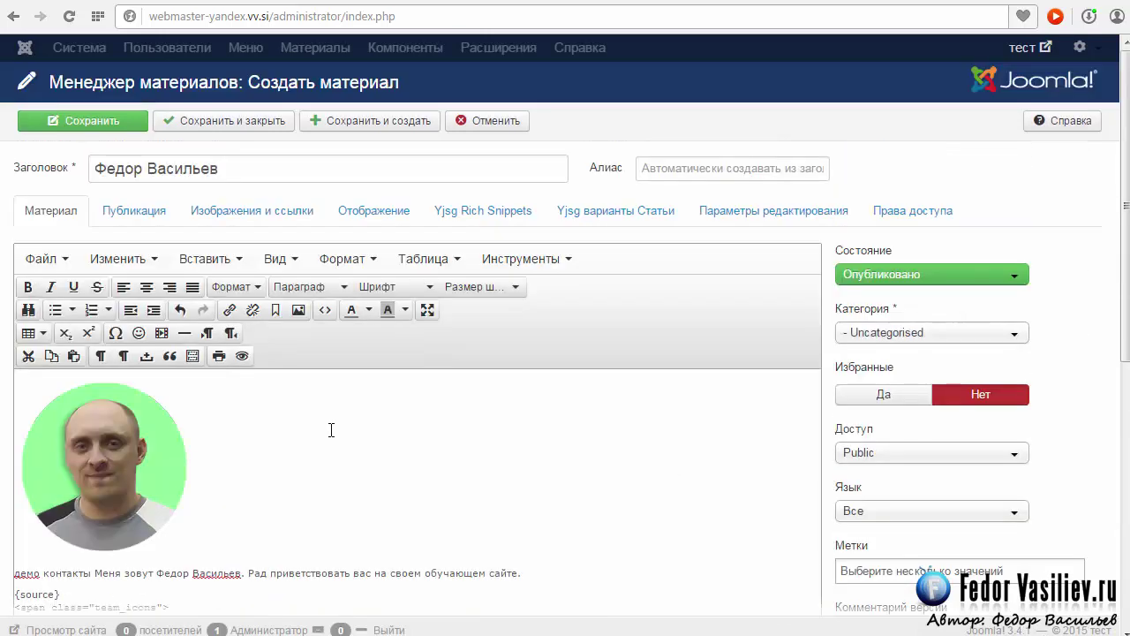
Scroll through the article to check the {source} social-icons code block.
{"action": "scroll", "coordinate": [331, 430], "scroll_direction": "down", "scroll_amount": 2}
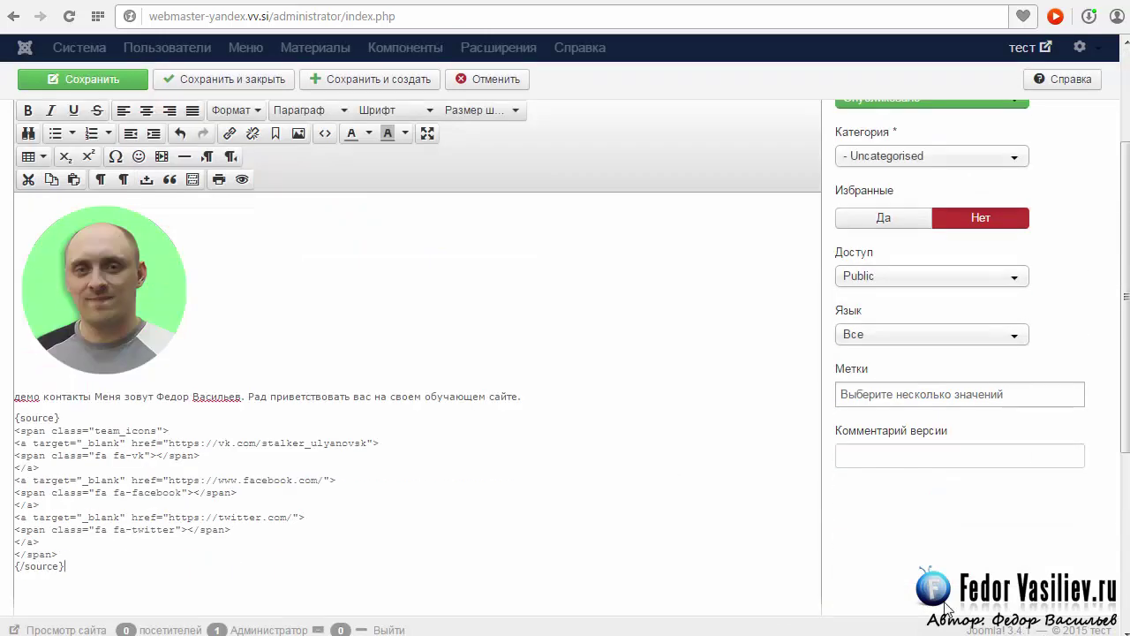
{"action": "scroll", "coordinate": [1128, 318], "scroll_direction": "up", "scroll_amount": 2}
{"action": "scroll", "coordinate": [1128, 318], "scroll_direction": "up", "scroll_amount": 1}
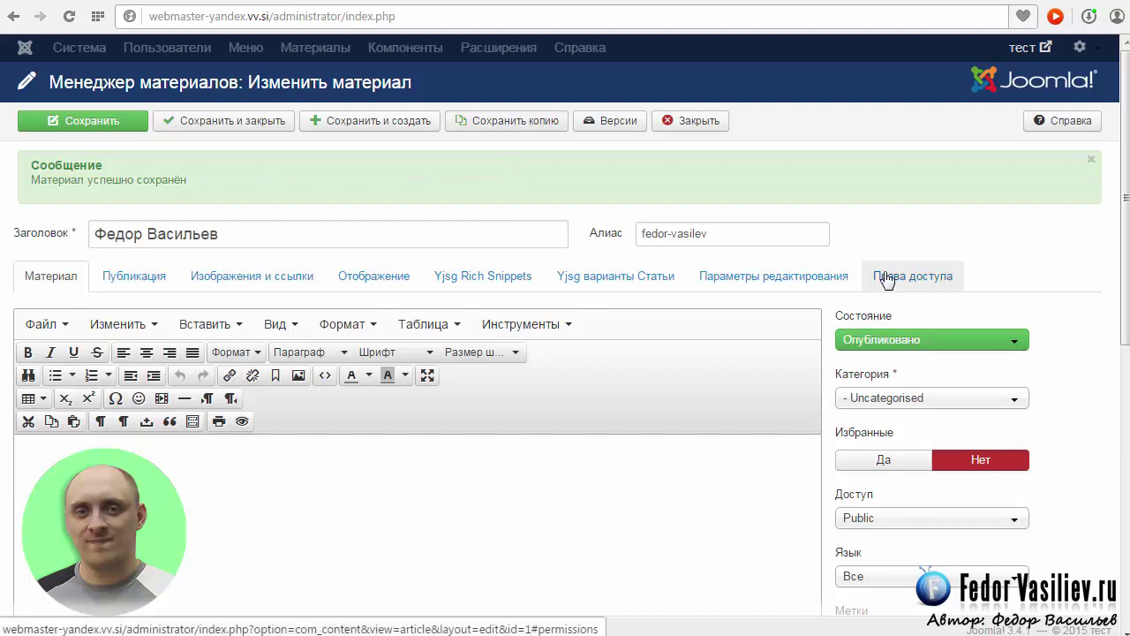
{"action": "scroll", "coordinate": [565, 353], "scroll_direction": "down", "scroll_amount": 3}
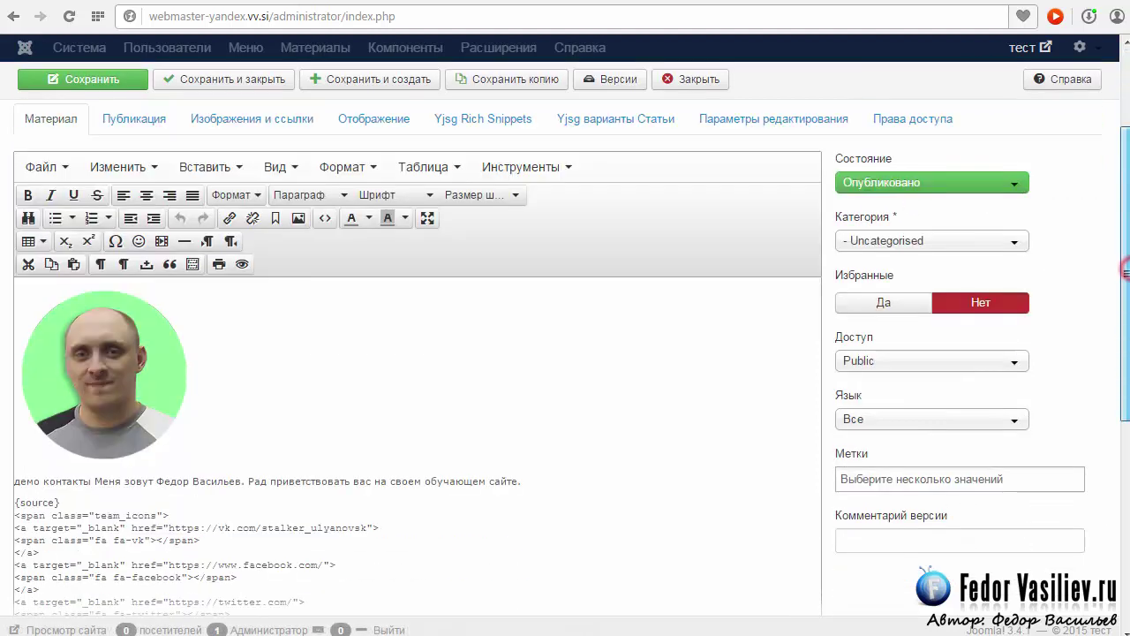
{"action": "scroll", "coordinate": [42, 545], "scroll_direction": "up", "scroll_amount": 1}
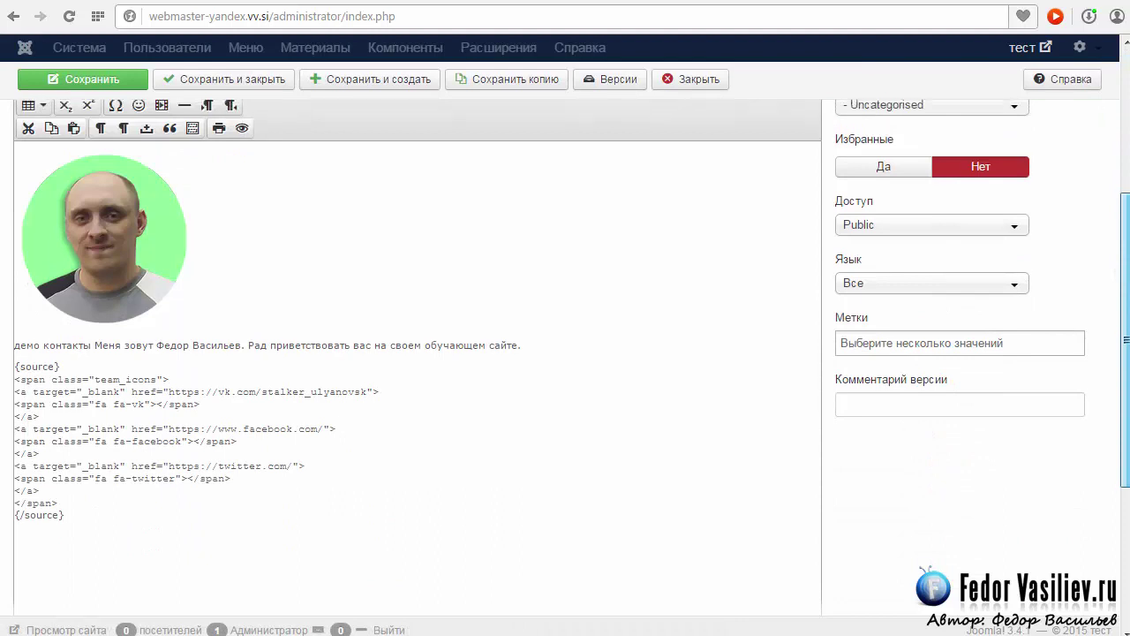
{"action": "left_click_drag", "start_coordinate": [71, 561], "coordinate": [16, 411]}
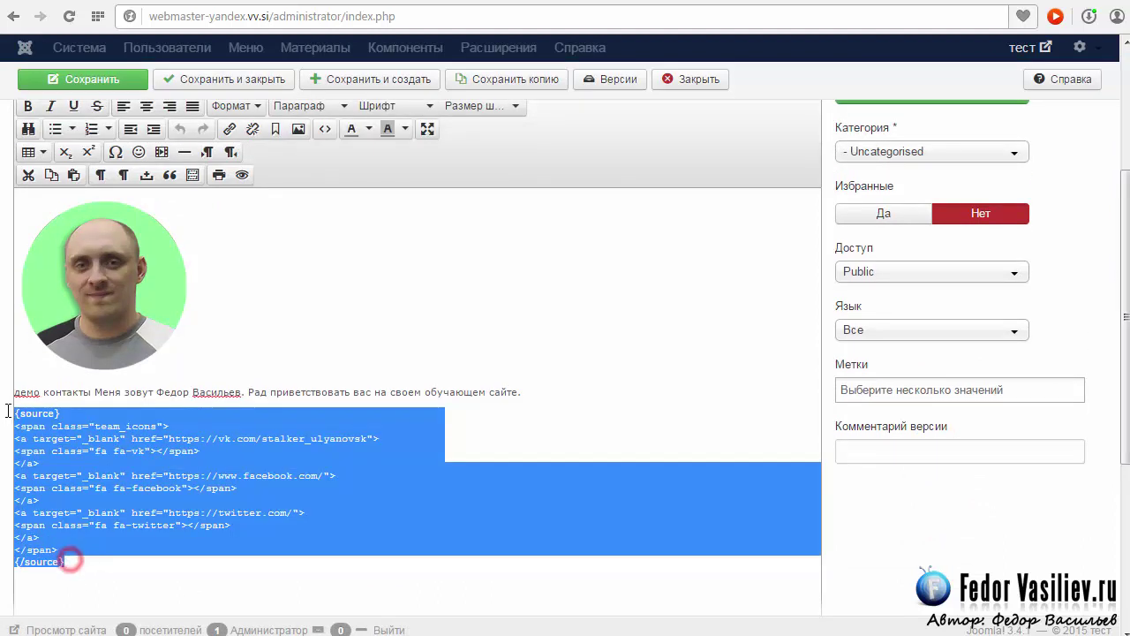
{"action": "left_click", "coordinate": [38, 431]}
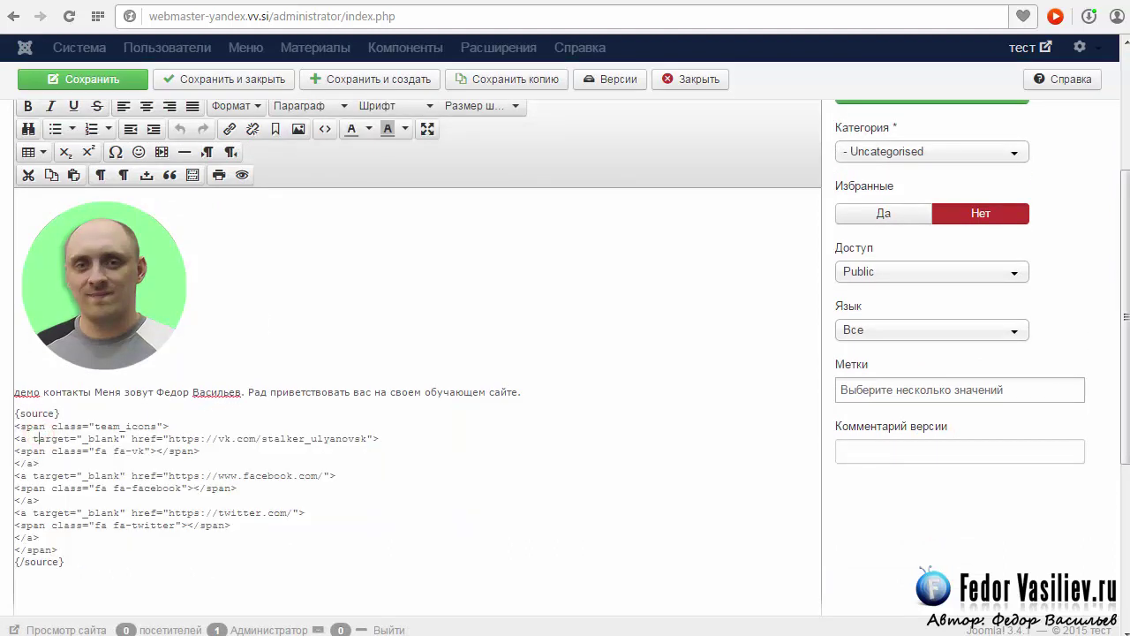
{"action": "scroll", "coordinate": [600, 274], "scroll_direction": "up", "scroll_amount": 3}
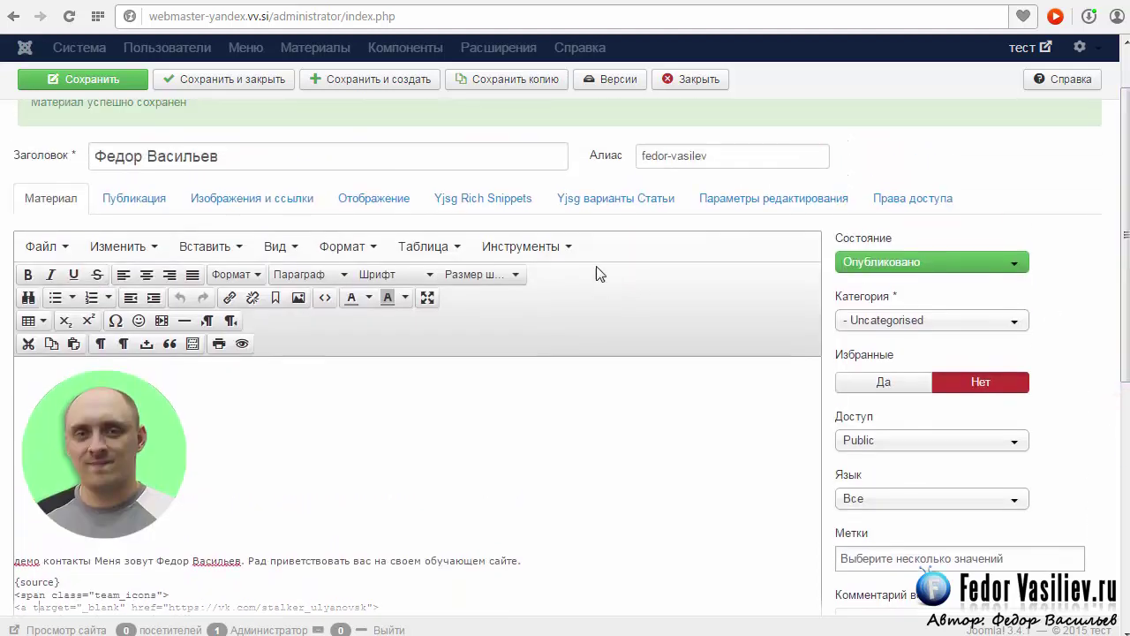
Set the article state to Published, keep Uncategorised, and save it.
{"action": "left_click", "coordinate": [496, 82]}
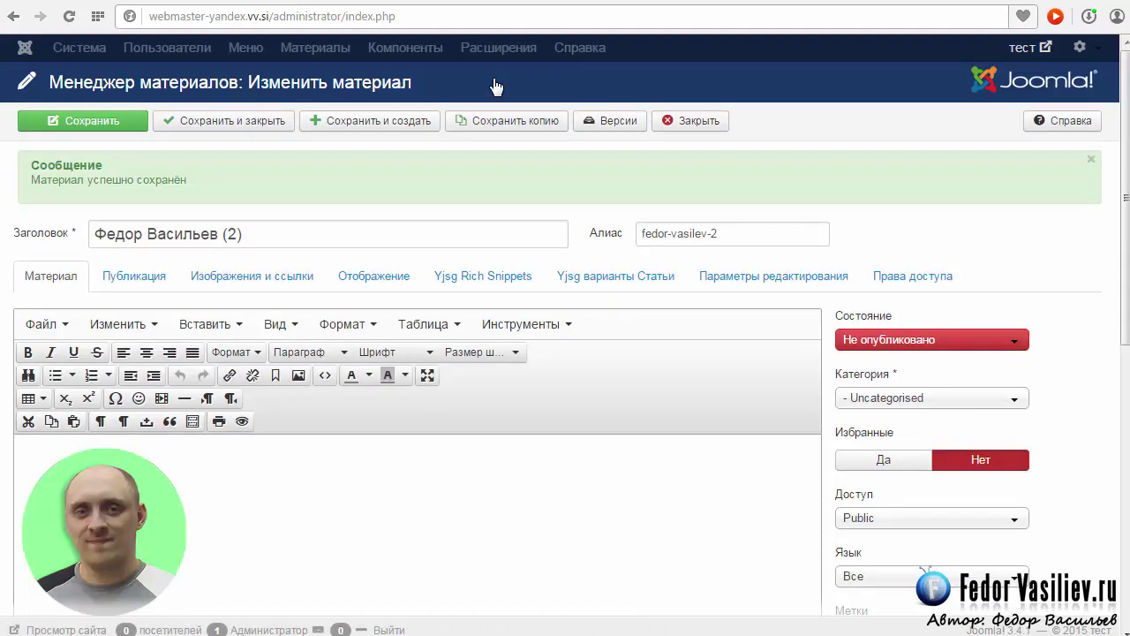
{"action": "left_click", "coordinate": [995, 343]}
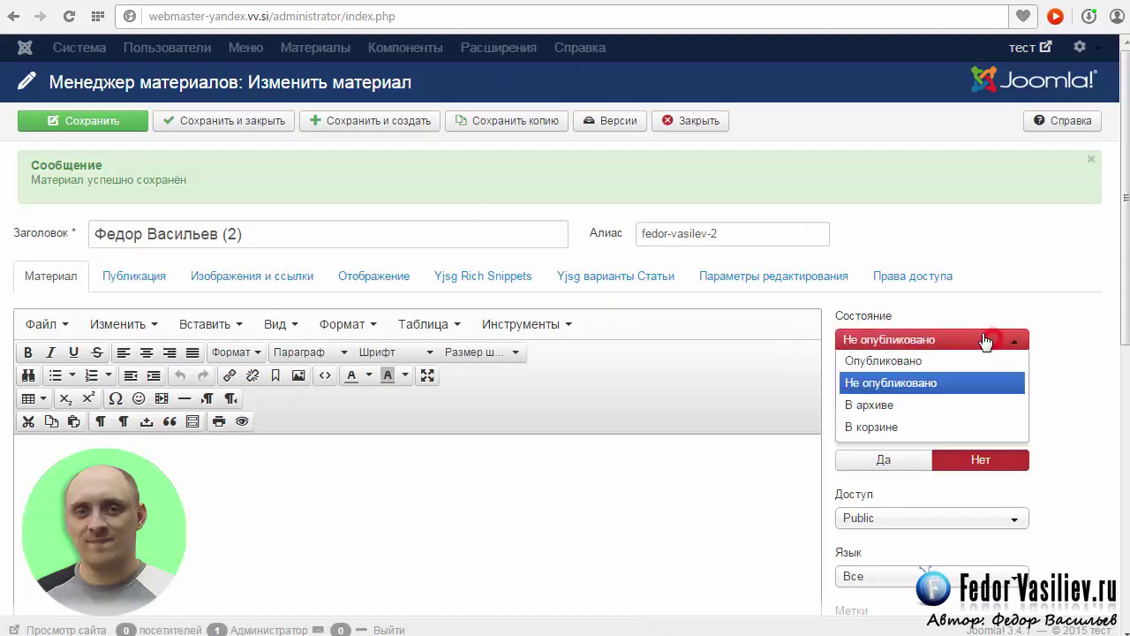
{"action": "left_click", "coordinate": [882, 362]}
{"action": "left_click", "coordinate": [890, 399]}
{"action": "left_click", "coordinate": [892, 400]}
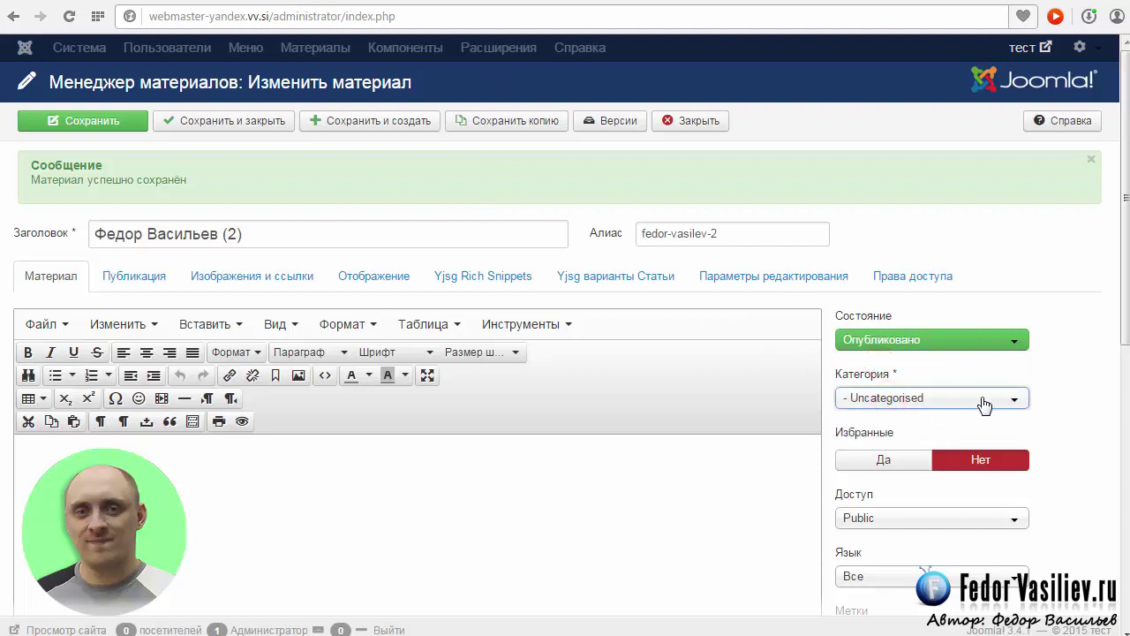
{"action": "scroll", "coordinate": [1099, 385], "scroll_direction": "down", "scroll_amount": 3}
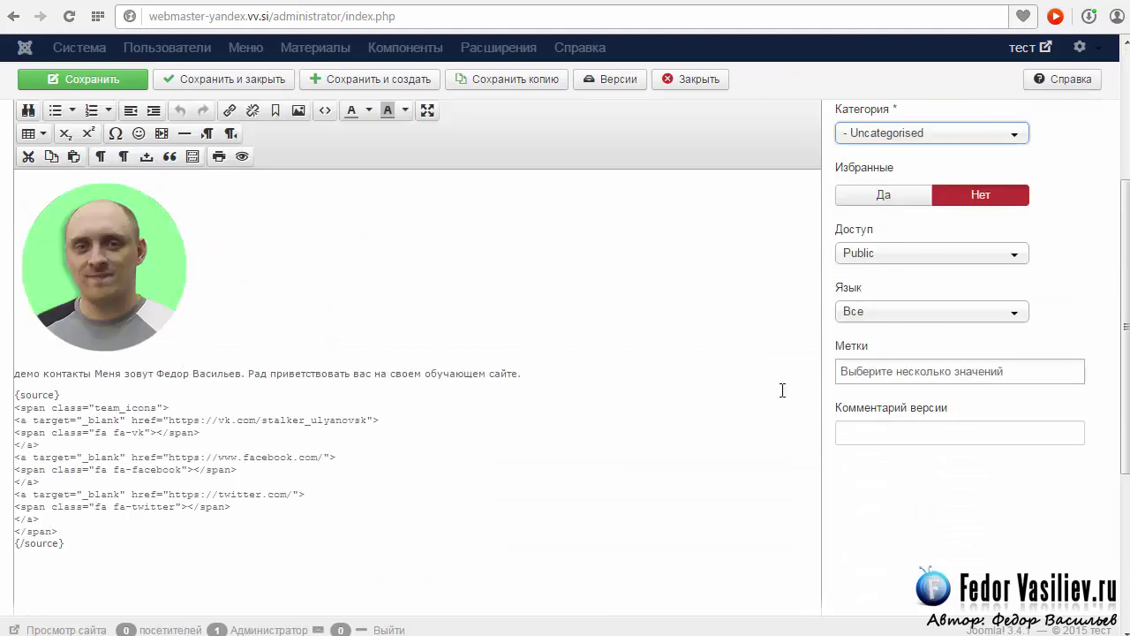
{"action": "key", "text": "ctrl+s"}
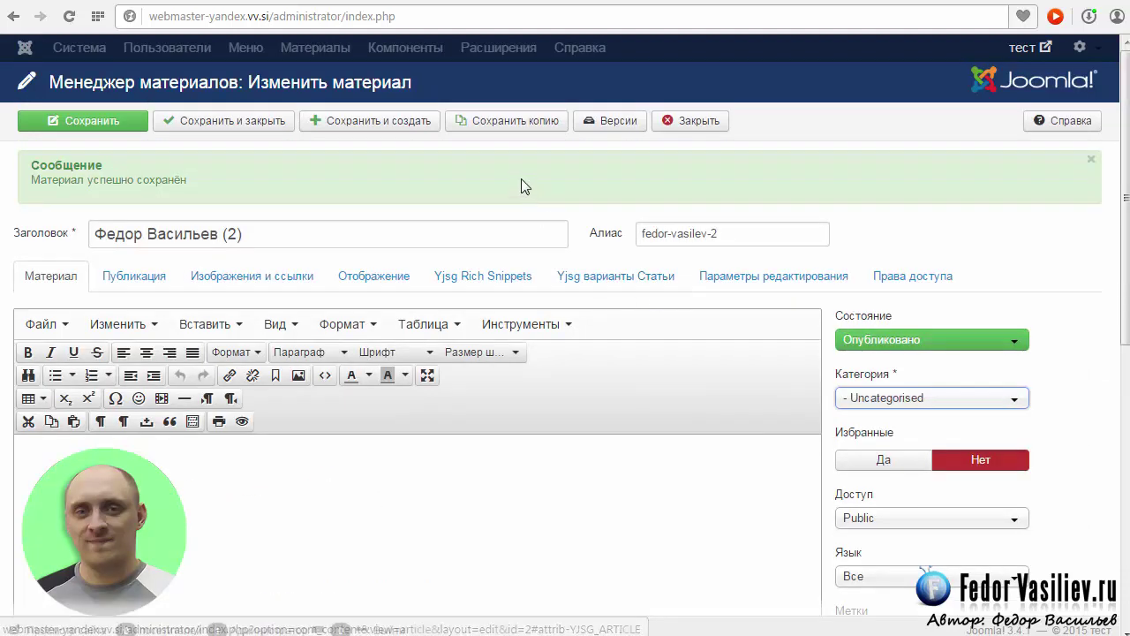
Save published copies (3) and (4) of the article, then save and close to the list.
{"action": "double_click", "coordinate": [254, 234]}
{"action": "left_click", "coordinate": [253, 234]}
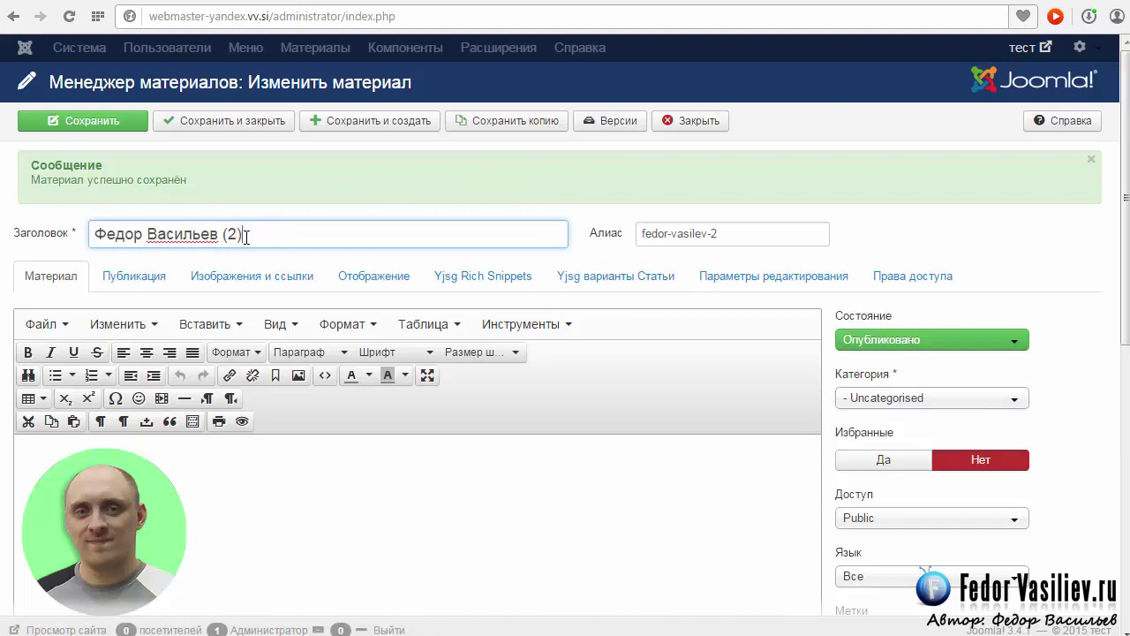
{"action": "left_click", "coordinate": [506, 129]}
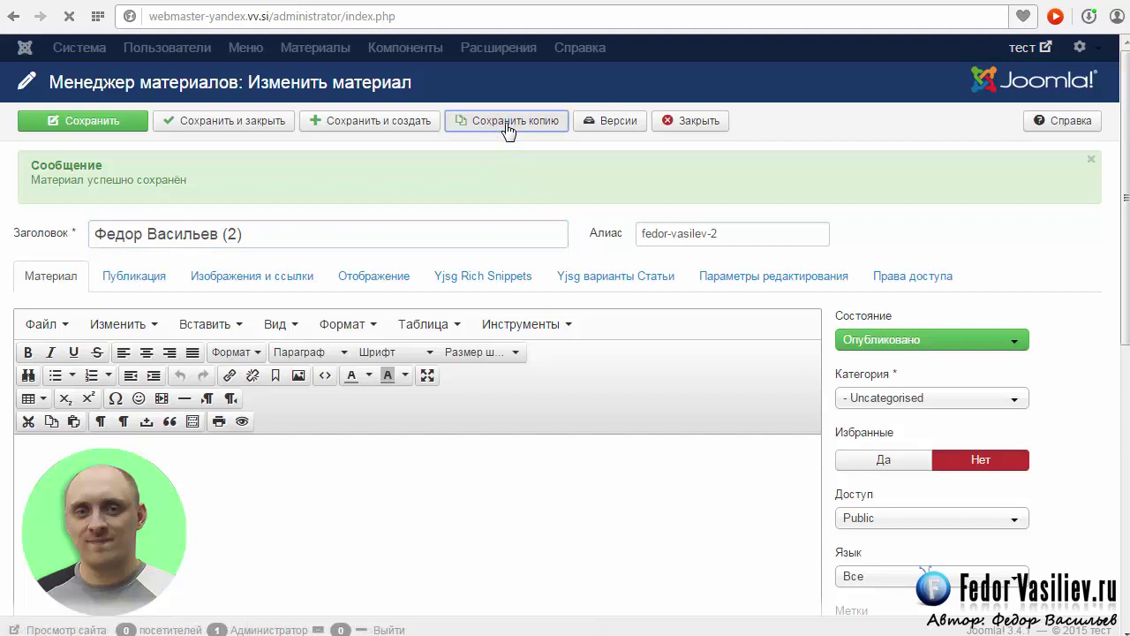
{"action": "left_click", "coordinate": [887, 339]}
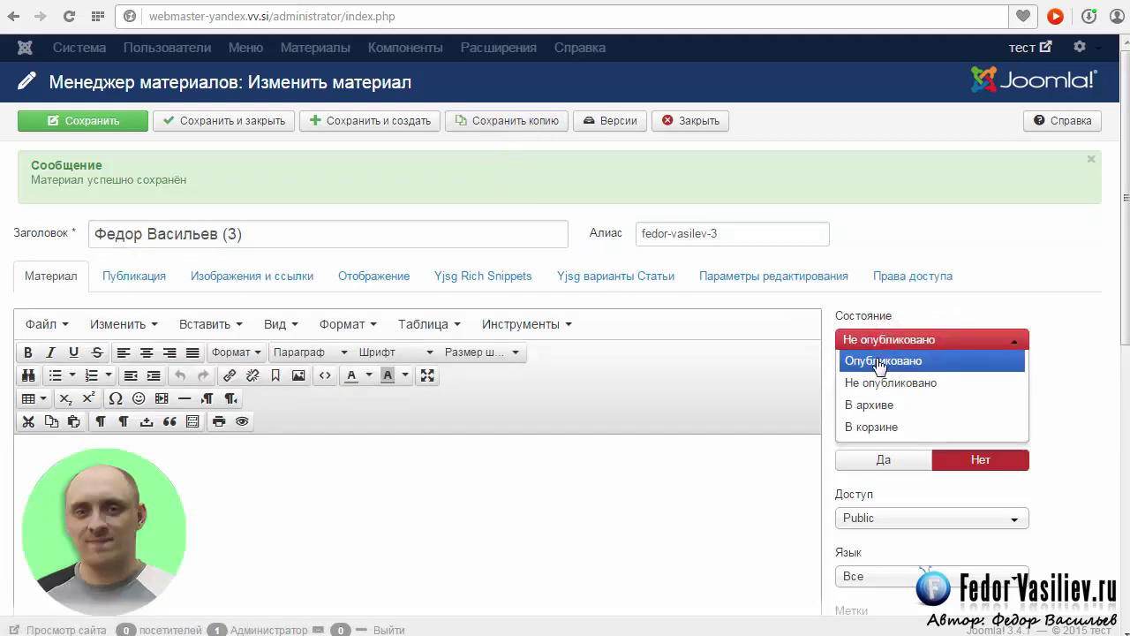
{"action": "left_click", "coordinate": [880, 362]}
{"action": "left_click", "coordinate": [503, 120]}
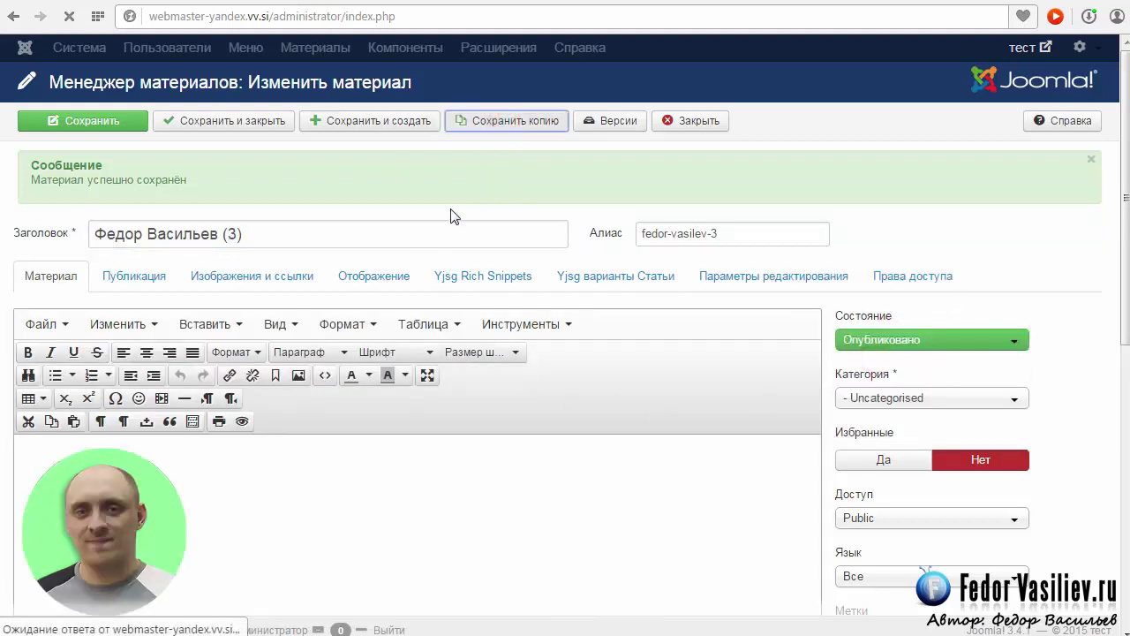
{"action": "left_click", "coordinate": [881, 341]}
{"action": "left_click", "coordinate": [880, 360]}
{"action": "left_click", "coordinate": [199, 120]}
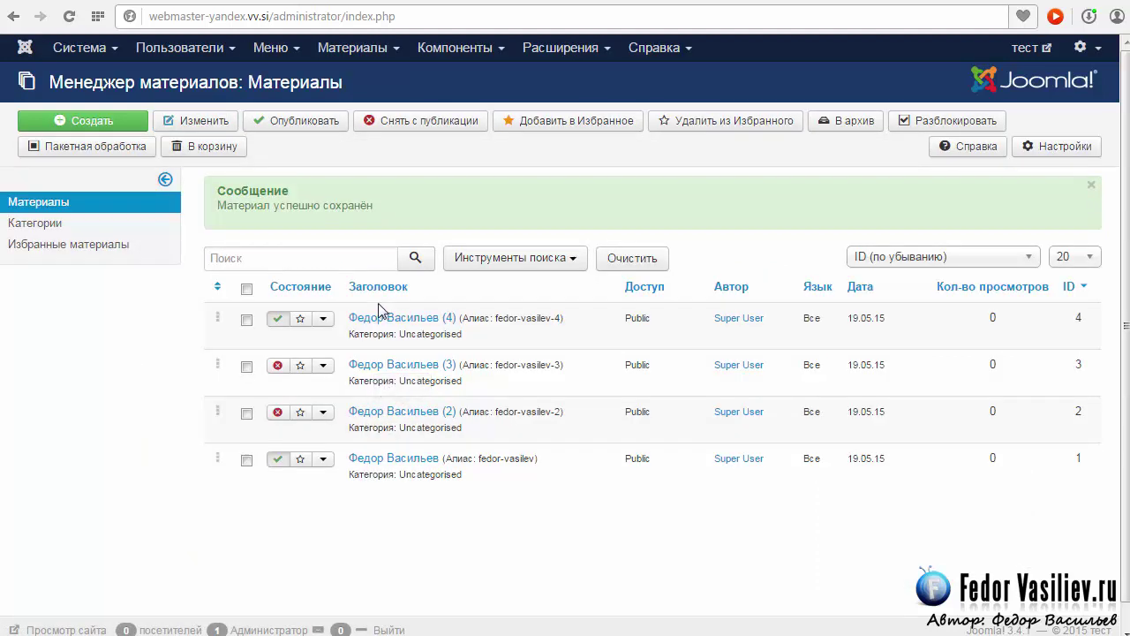
Publish copies (2) and (3) from the articles list, then go to the extension install page.
{"action": "left_click", "coordinate": [278, 412]}
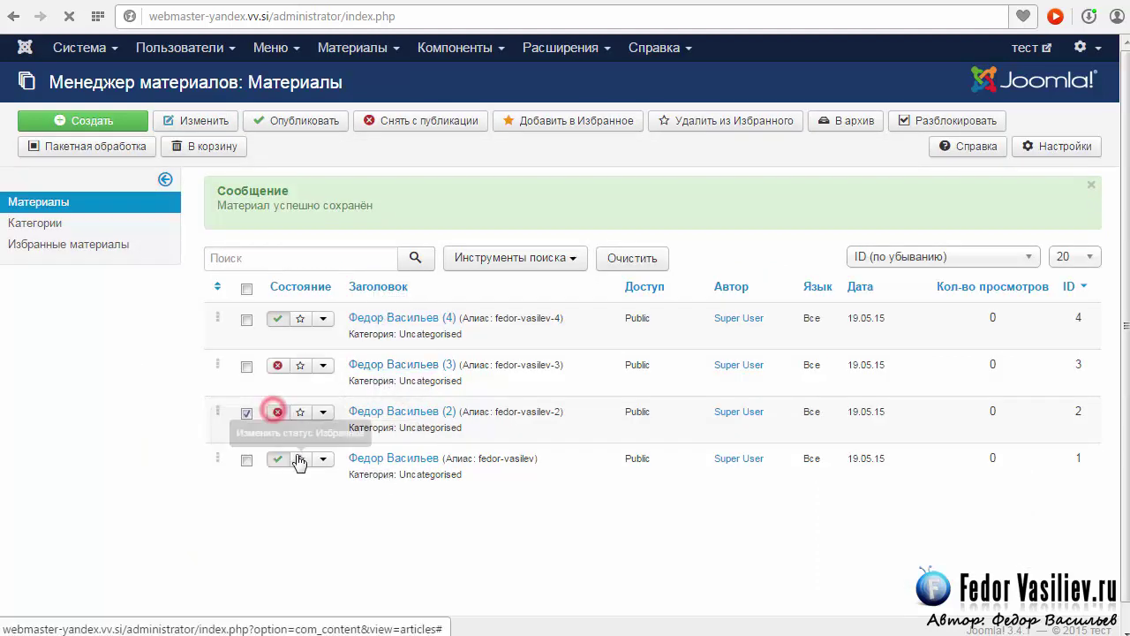
{"action": "left_click", "coordinate": [277, 365]}
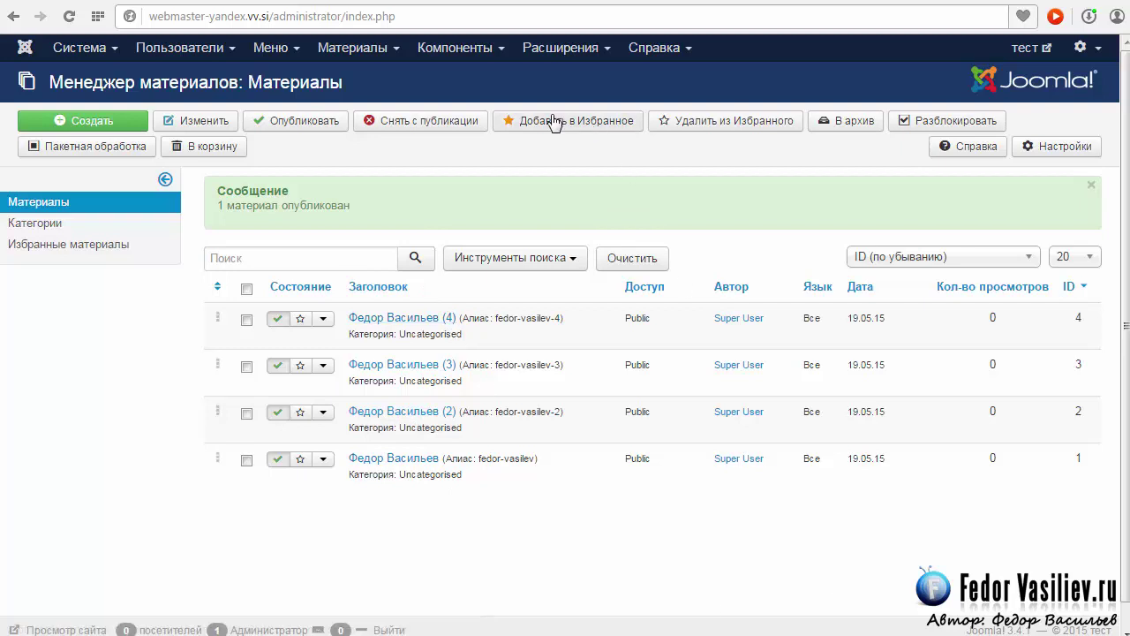
{"action": "left_click", "coordinate": [548, 51]}
{"action": "left_click", "coordinate": [567, 80]}
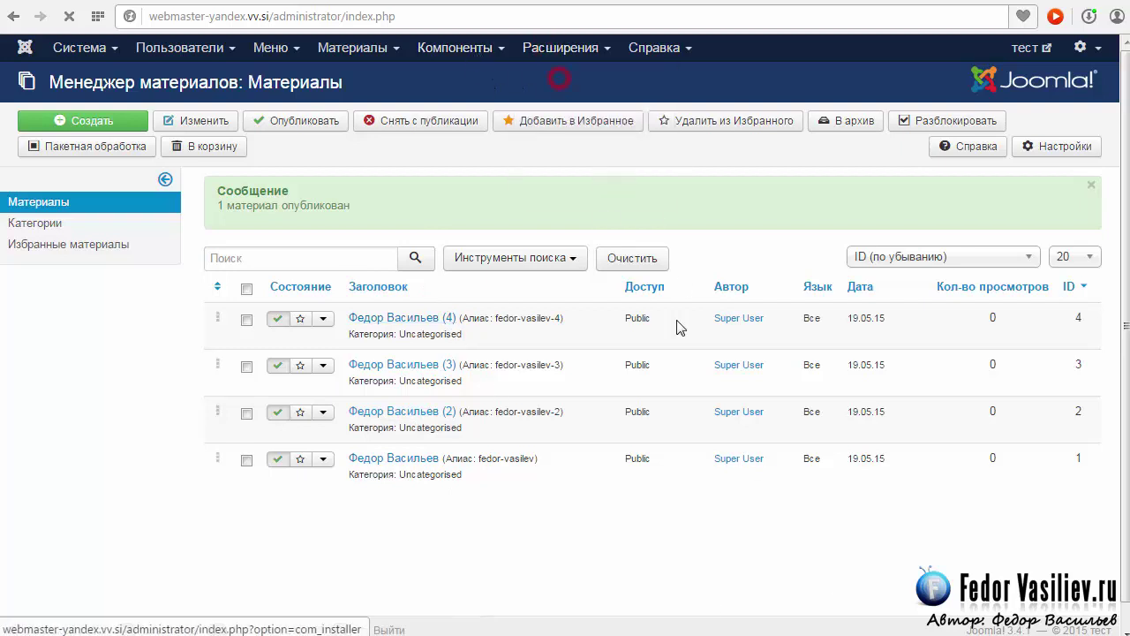
Upload and install the mod_yjme.zip package from the модули folder.
{"action": "left_click", "coordinate": [412, 403]}
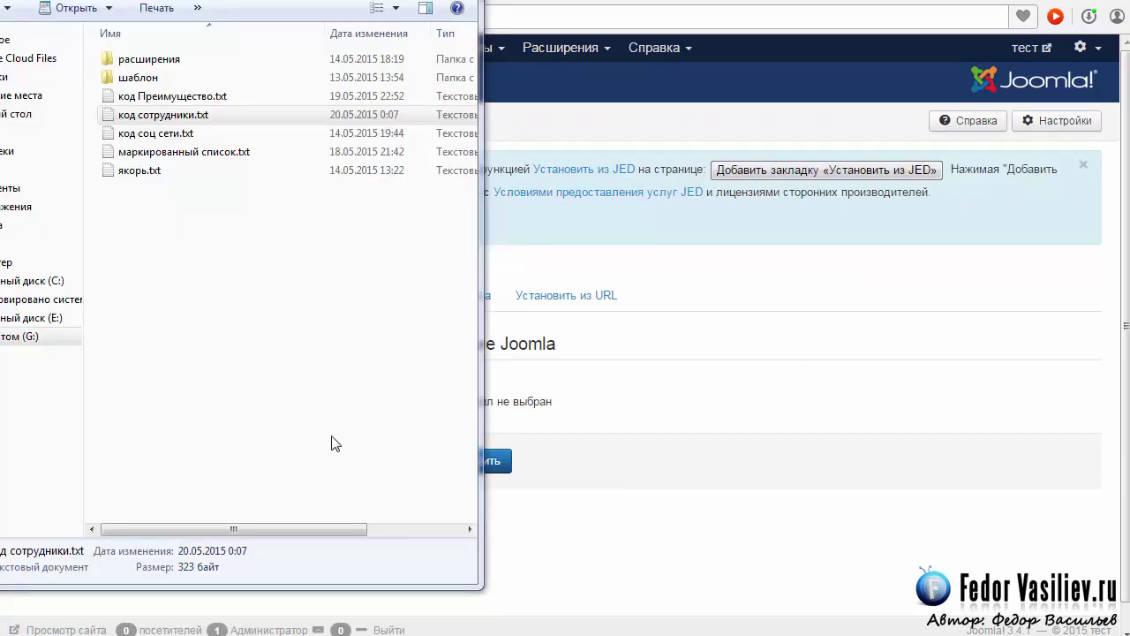
{"action": "double_click", "coordinate": [150, 58]}
{"action": "double_click", "coordinate": [131, 58]}
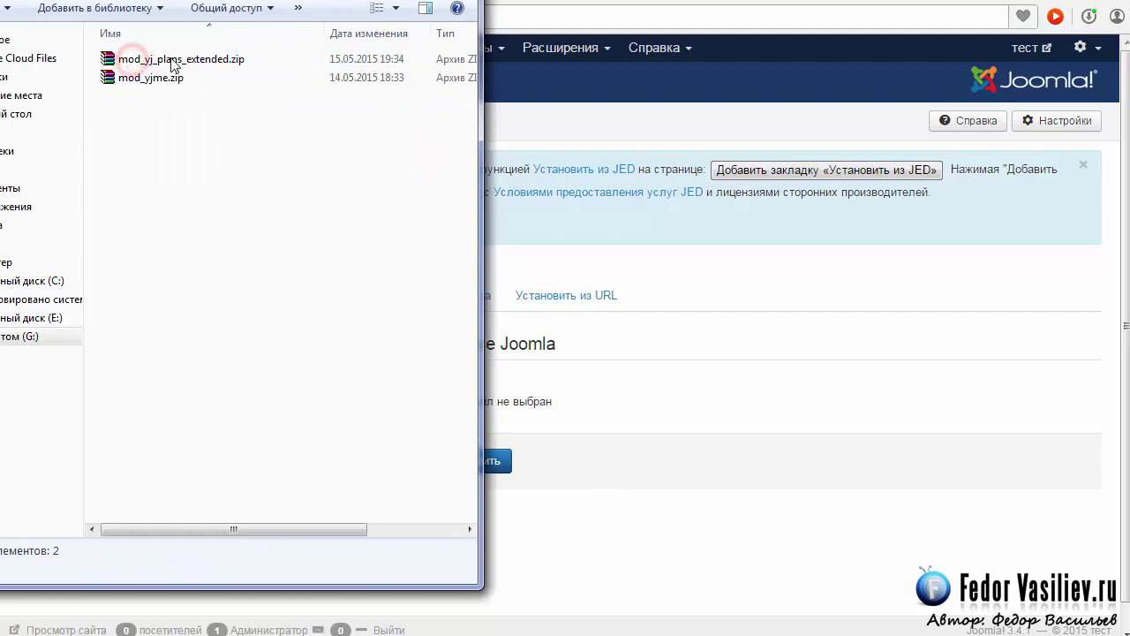
{"action": "left_click", "coordinate": [132, 78]}
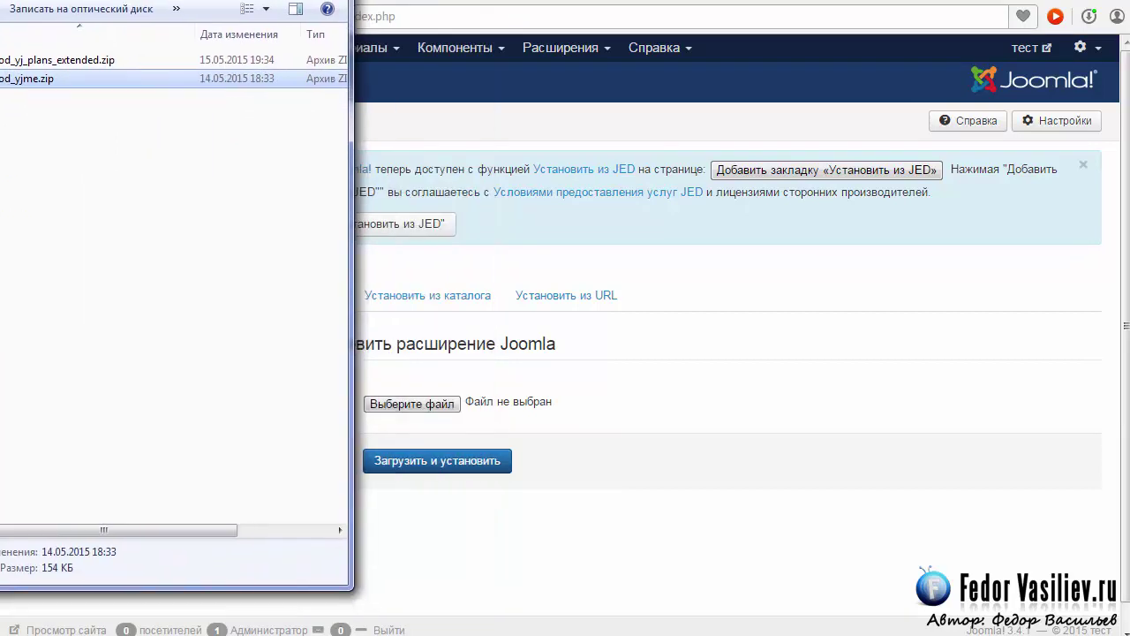
{"action": "left_click_drag", "start_coordinate": [12, 78], "coordinate": [394, 404]}
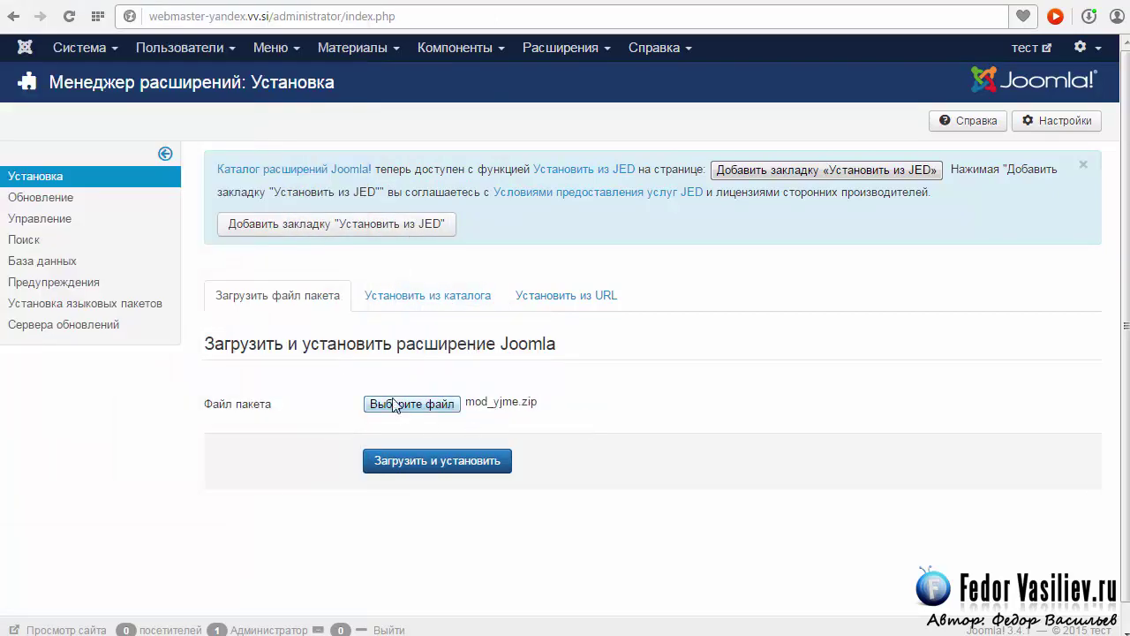
{"action": "left_click", "coordinate": [457, 461]}
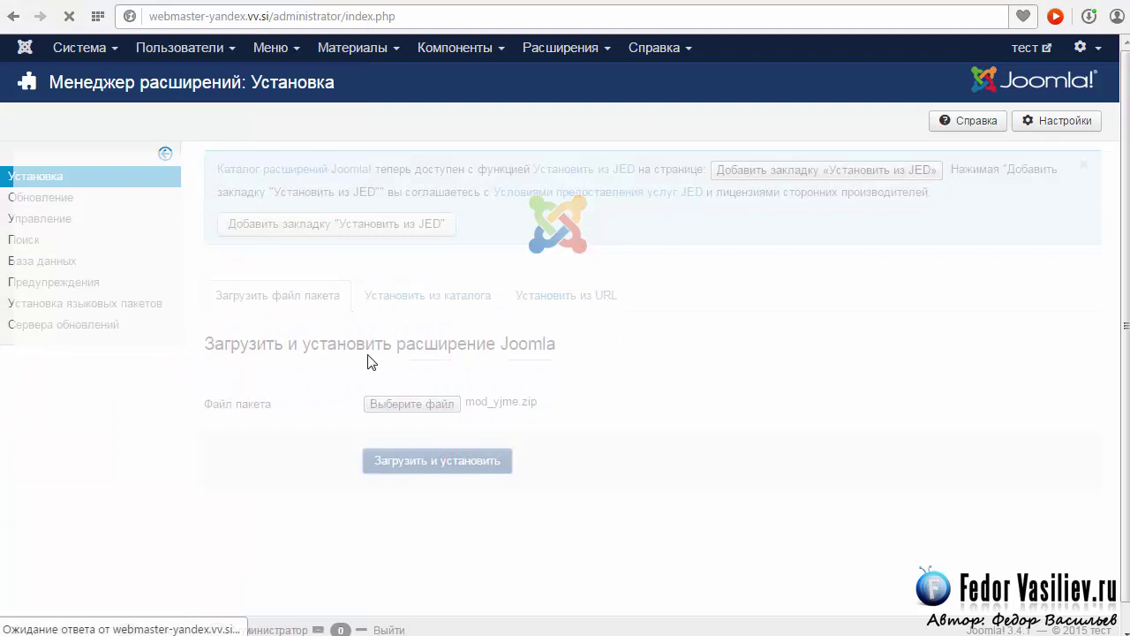
{"action": "scroll", "coordinate": [595, 335], "scroll_direction": "down", "scroll_amount": 4}
{"action": "scroll", "coordinate": [599, 336], "scroll_direction": "up", "scroll_amount": 2}
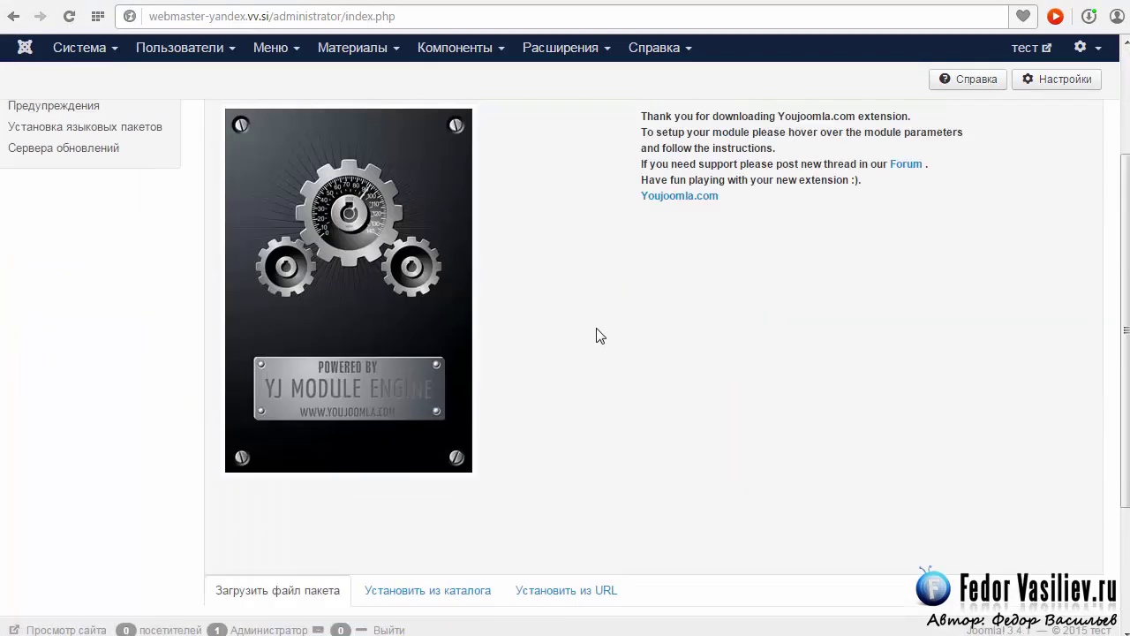
{"action": "scroll", "coordinate": [600, 335], "scroll_direction": "up", "scroll_amount": 2}
Open YJ Module Engine from the Module Manager and hide its title.
{"action": "left_click", "coordinate": [558, 49]}
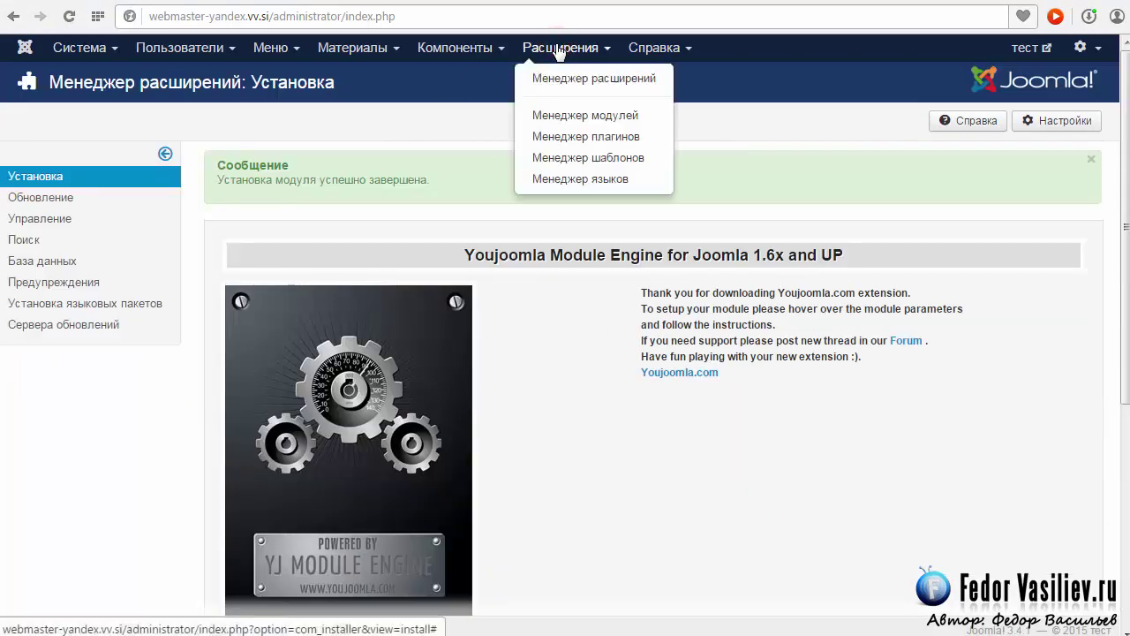
{"action": "left_click", "coordinate": [584, 115]}
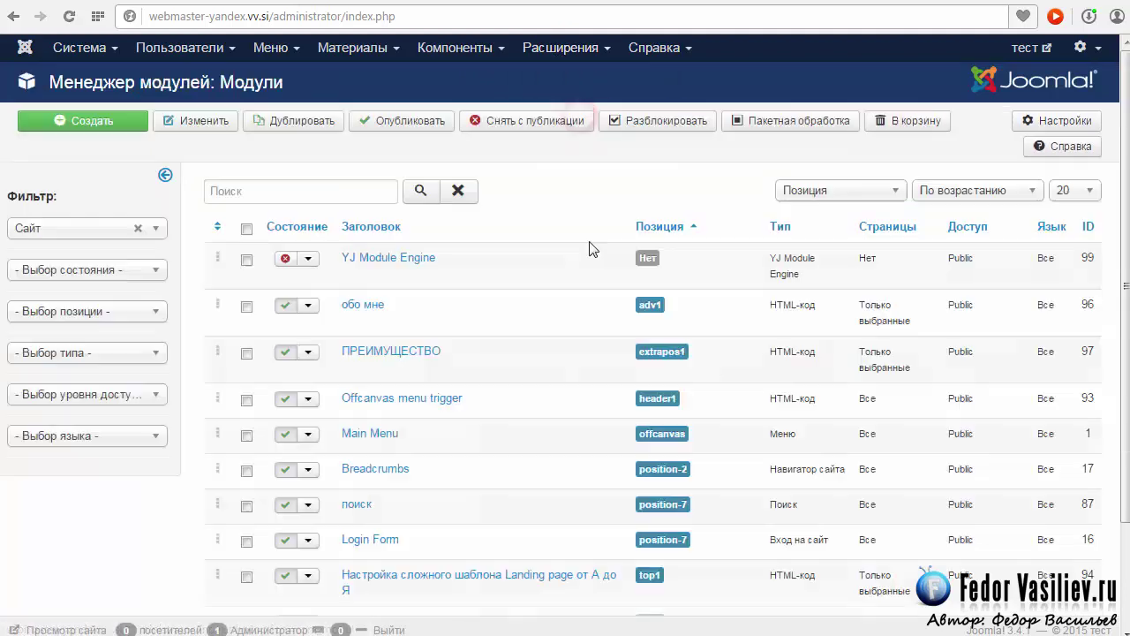
{"action": "left_click", "coordinate": [363, 261]}
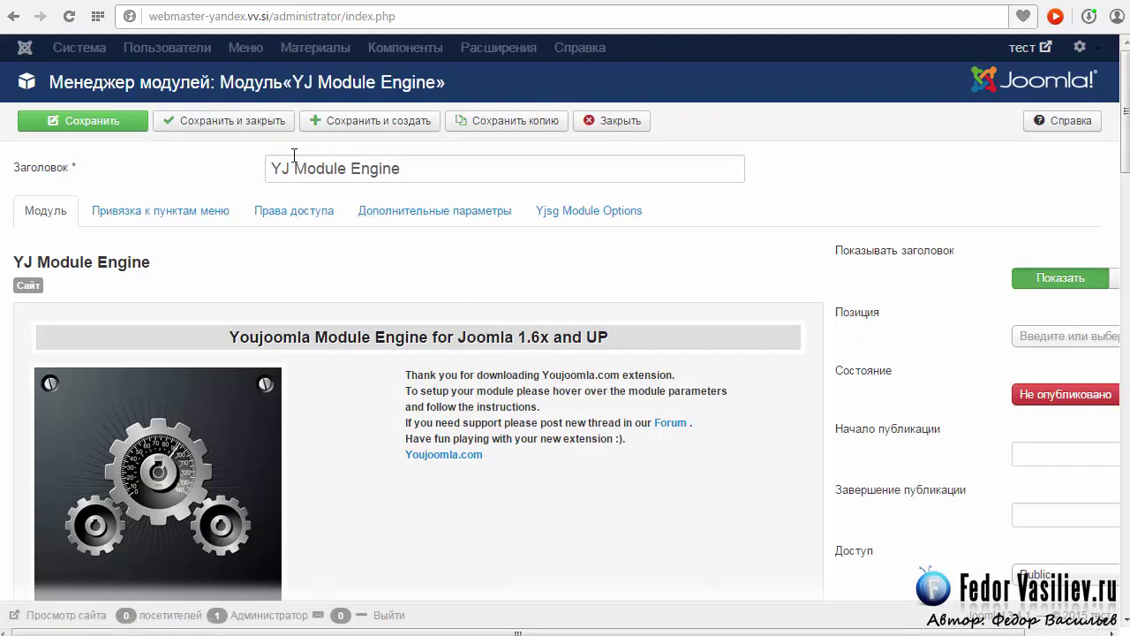
{"action": "scroll", "coordinate": [1042, 296], "scroll_direction": "right", "scroll_amount": 1}
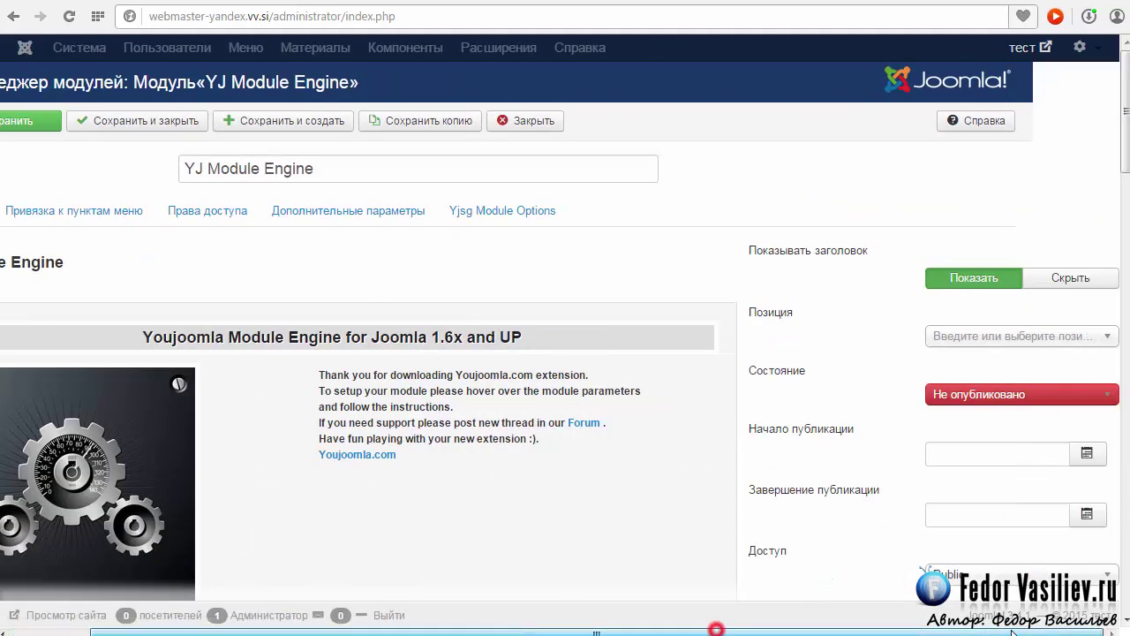
{"action": "left_click", "coordinate": [1043, 281]}
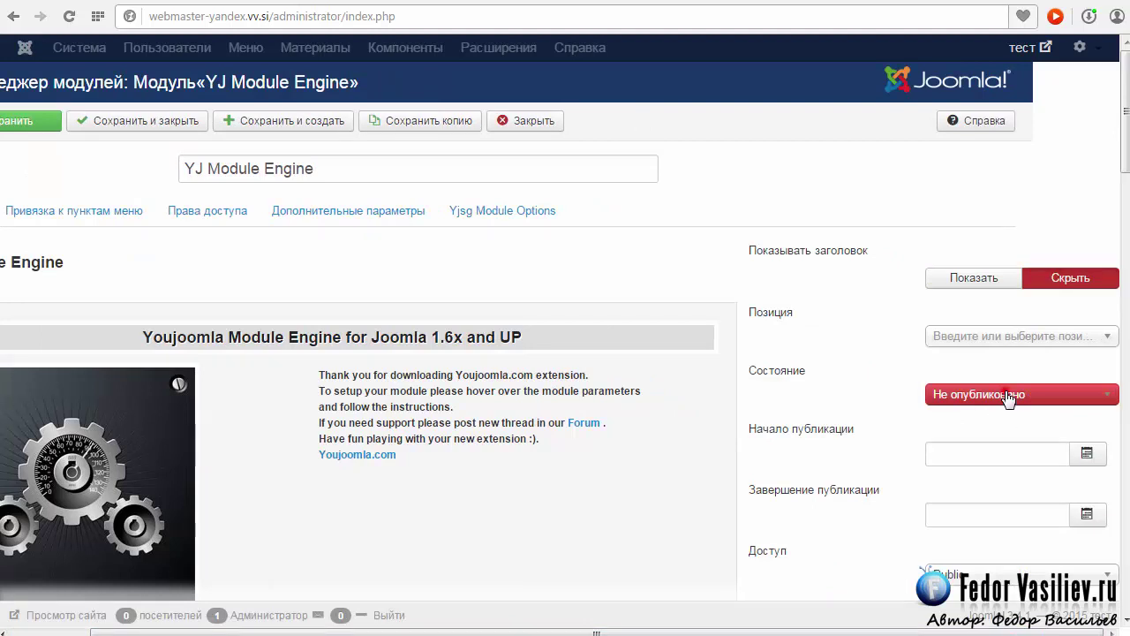
{"action": "scroll", "coordinate": [971, 402], "scroll_direction": "left", "scroll_amount": 1}
Publish the module and place it in position User 1 [user1].
{"action": "scroll", "coordinate": [1024, 429], "scroll_direction": "right", "scroll_amount": 1}
{"action": "left_click", "coordinate": [971, 397]}
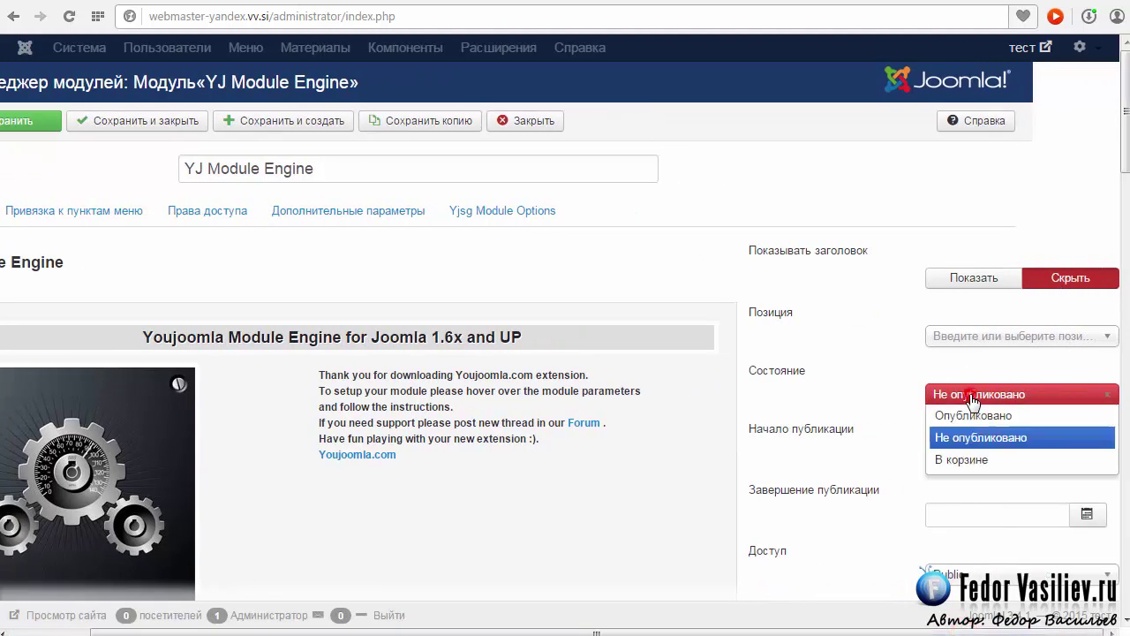
{"action": "left_click", "coordinate": [969, 414]}
{"action": "scroll", "coordinate": [954, 336], "scroll_direction": "right", "scroll_amount": 1}
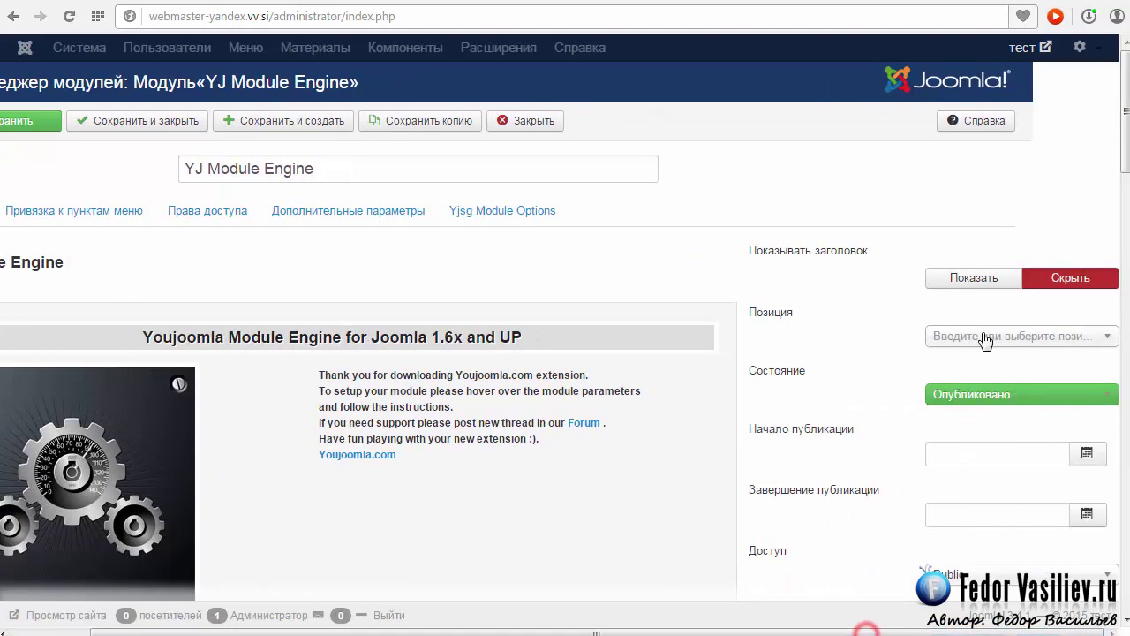
{"action": "left_click", "coordinate": [987, 336]}
{"action": "scroll", "coordinate": [1023, 441], "scroll_direction": "down", "scroll_amount": 3}
{"action": "scroll", "coordinate": [1022, 433], "scroll_direction": "down", "scroll_amount": 6}
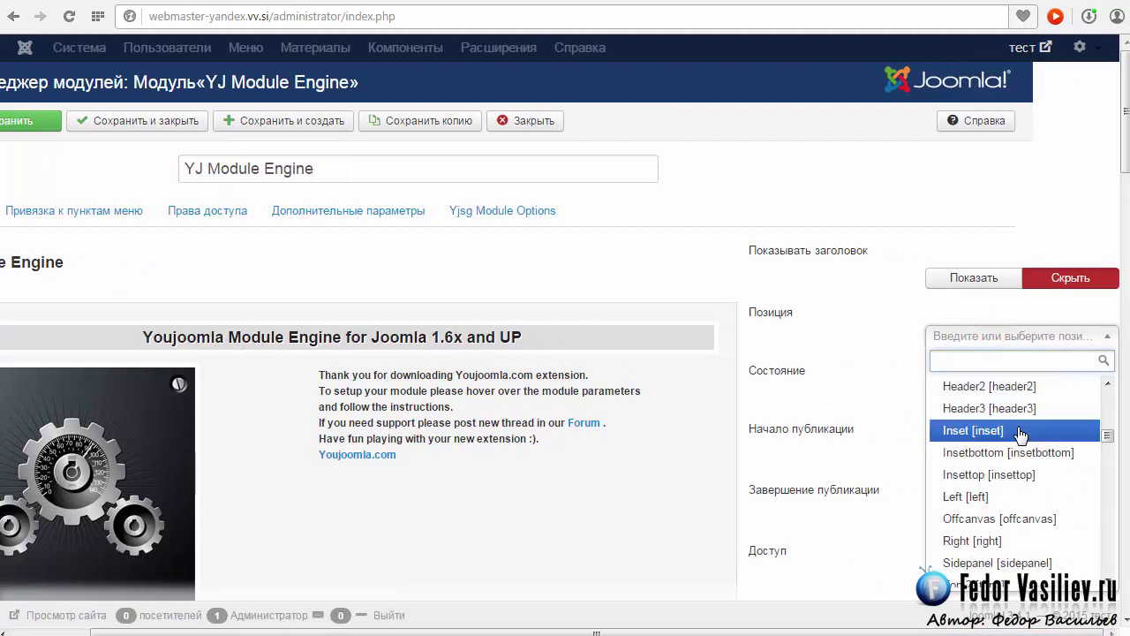
{"action": "left_click", "coordinate": [980, 528]}
{"action": "left_click_drag", "start_coordinate": [1126, 154], "coordinate": [1127, 322]}
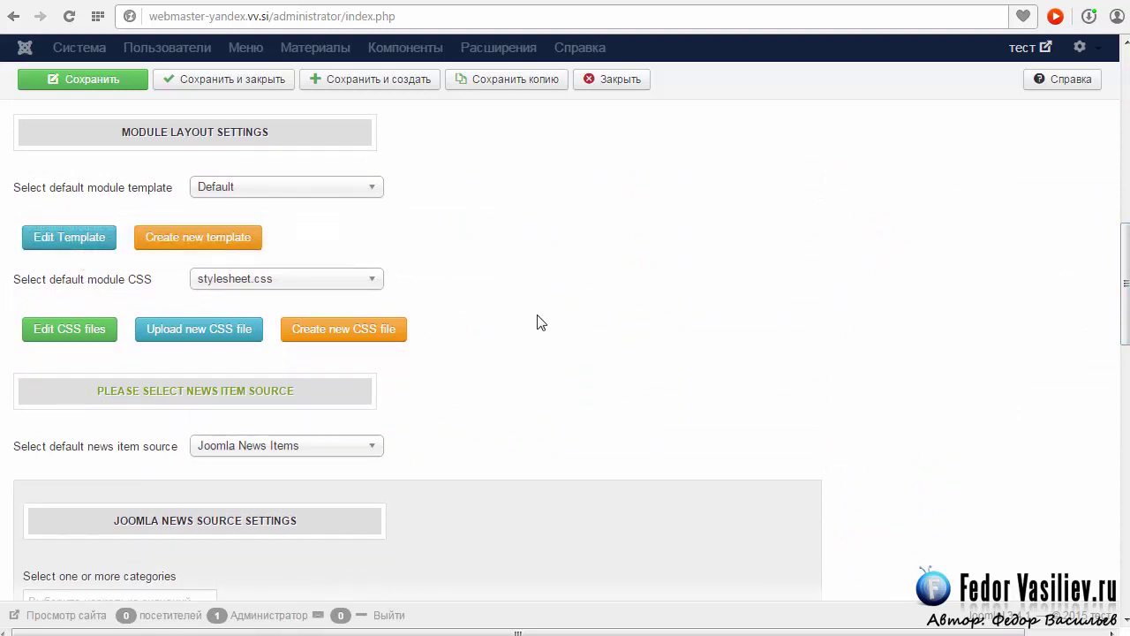
Set the default module template to Activeapp and bring up the news item source options.
{"action": "left_click", "coordinate": [330, 187]}
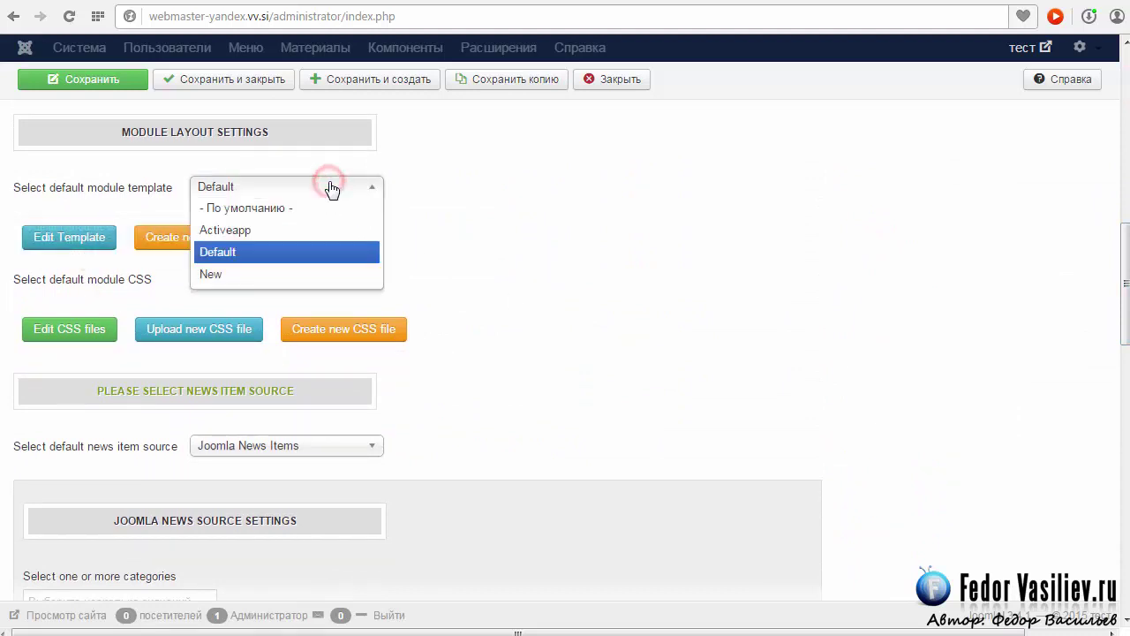
{"action": "left_click", "coordinate": [222, 232]}
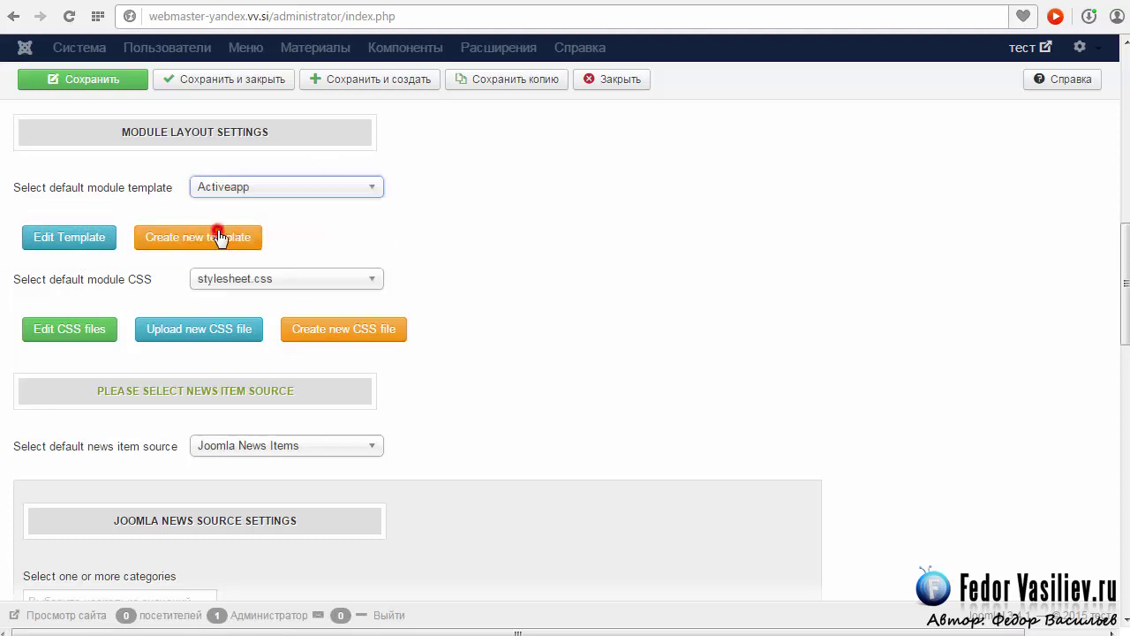
{"action": "left_click_drag", "start_coordinate": [174, 194], "coordinate": [21, 200]}
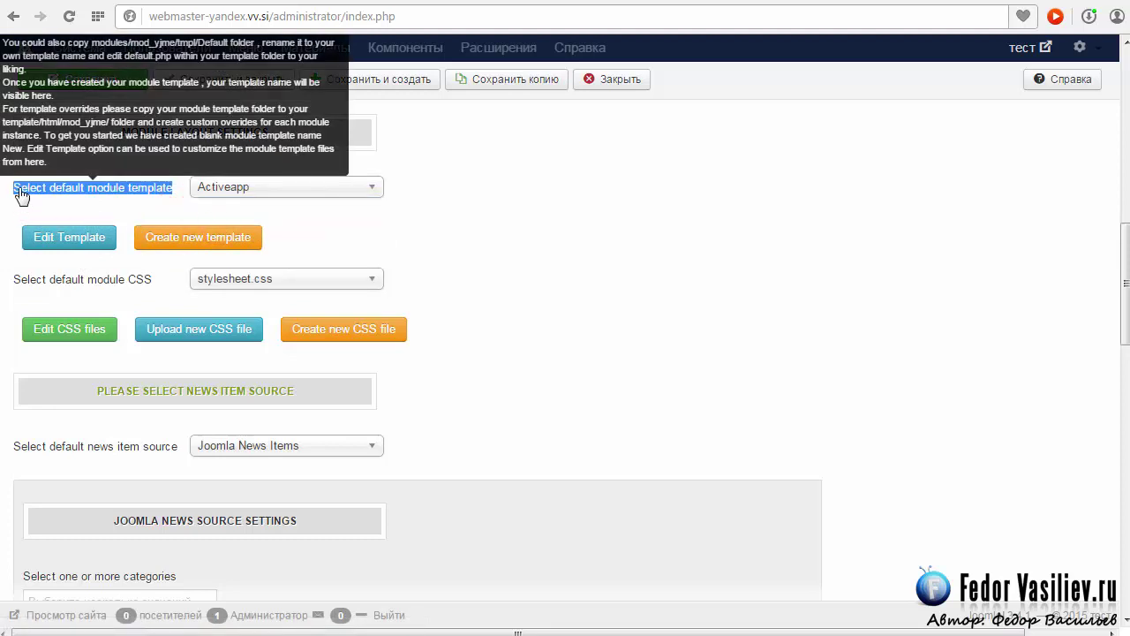
{"action": "key", "text": "ctrl+alt+t"}
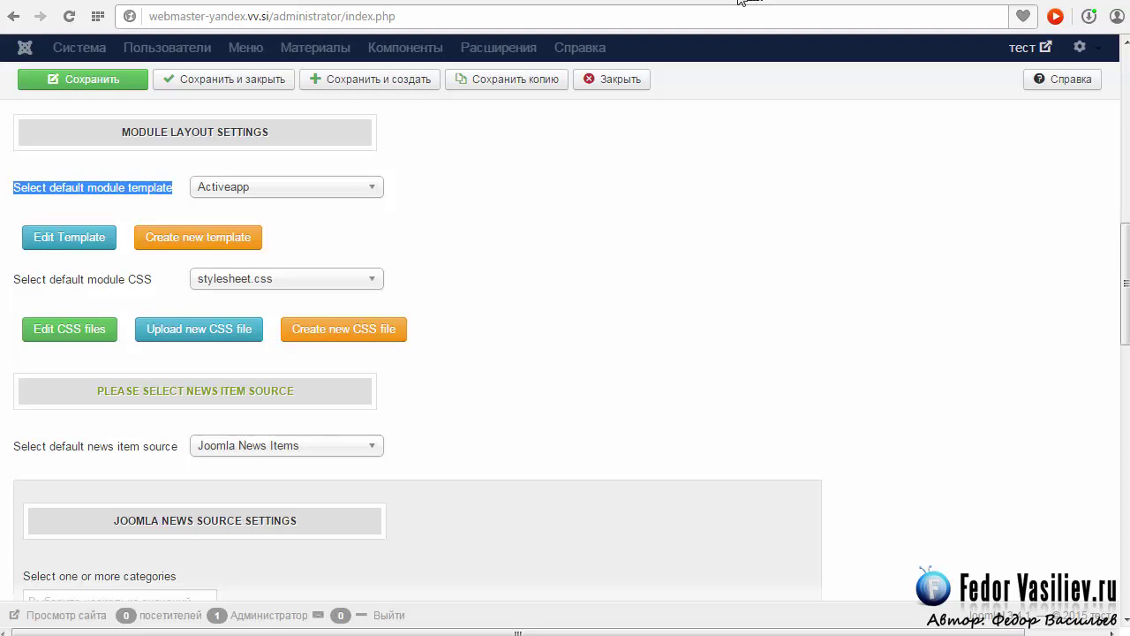
{"action": "scroll", "coordinate": [870, 239], "scroll_direction": "down", "scroll_amount": 3}
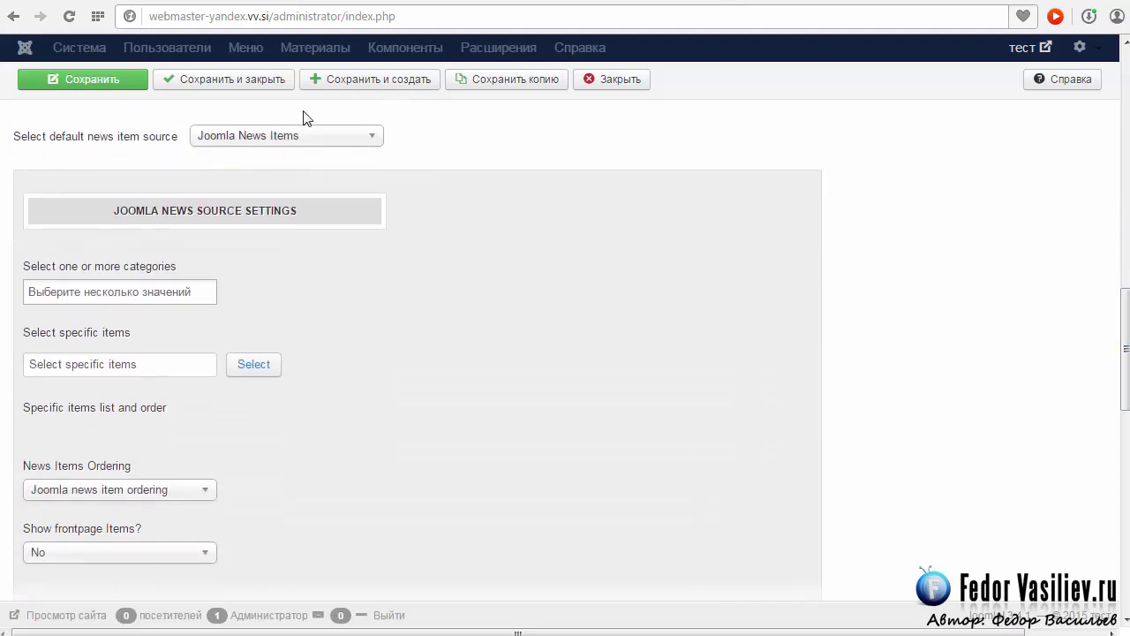
{"action": "left_click", "coordinate": [223, 137]}
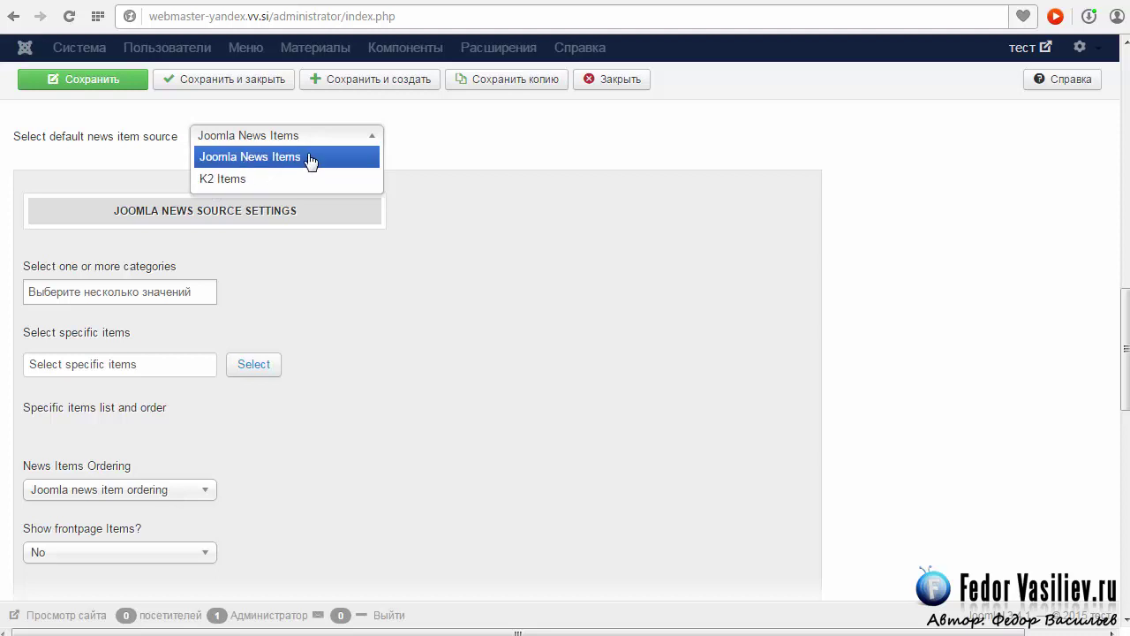
Keep Joomla News Items as the source and select Uncategorised as the news category.
{"action": "left_click", "coordinate": [261, 161]}
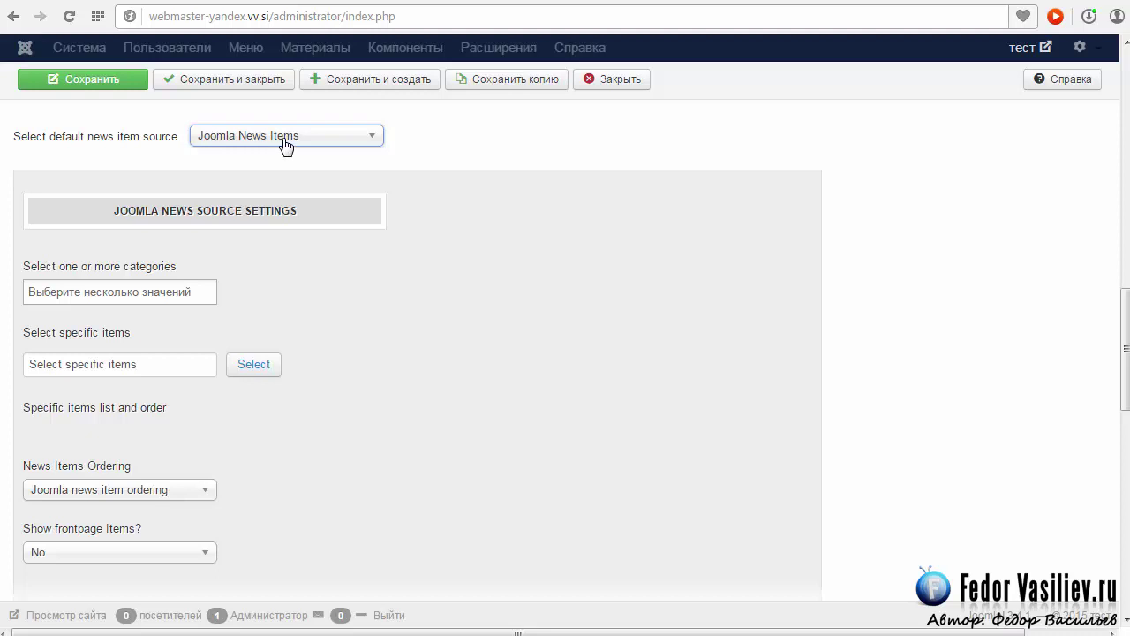
{"action": "scroll", "coordinate": [830, 331], "scroll_direction": "down", "scroll_amount": 2}
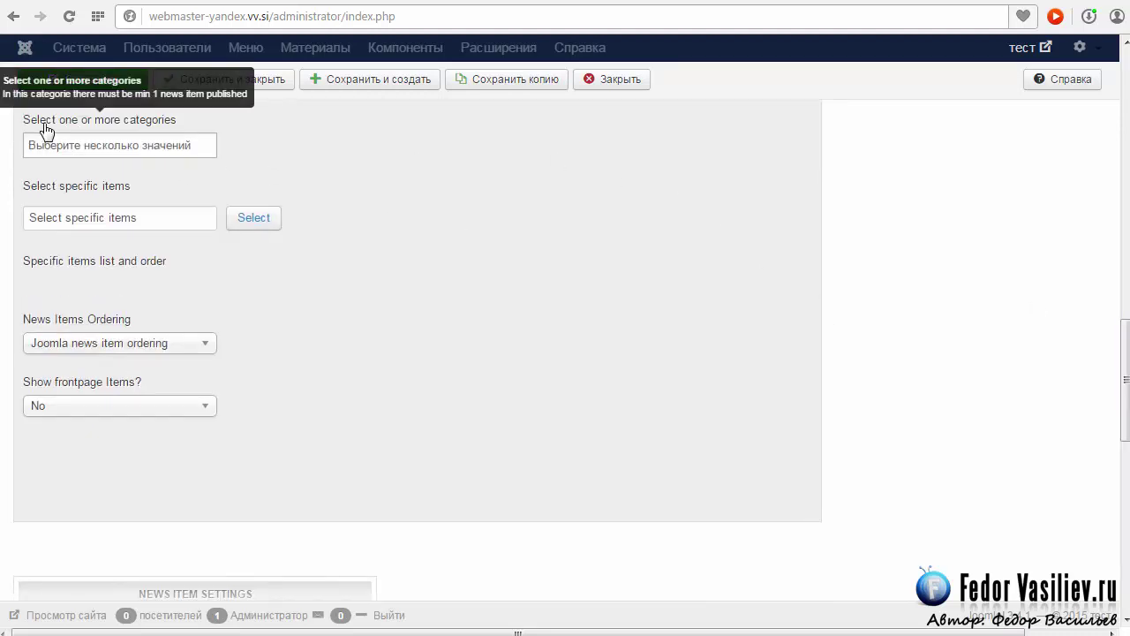
{"action": "left_click", "coordinate": [150, 144]}
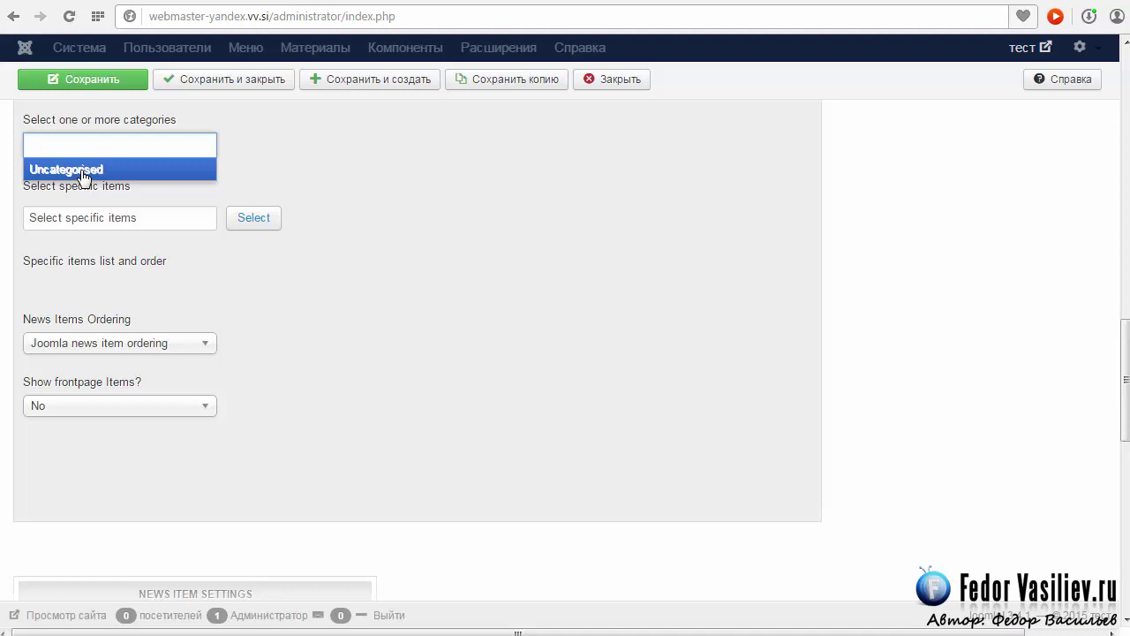
{"action": "left_click", "coordinate": [71, 146]}
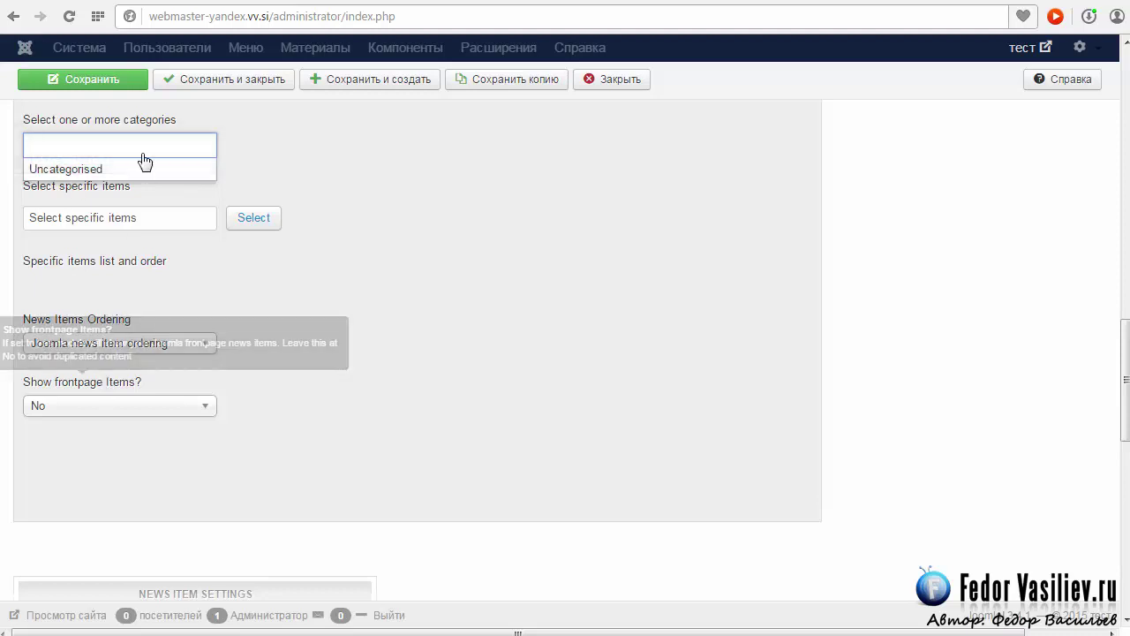
{"action": "left_click", "coordinate": [77, 170]}
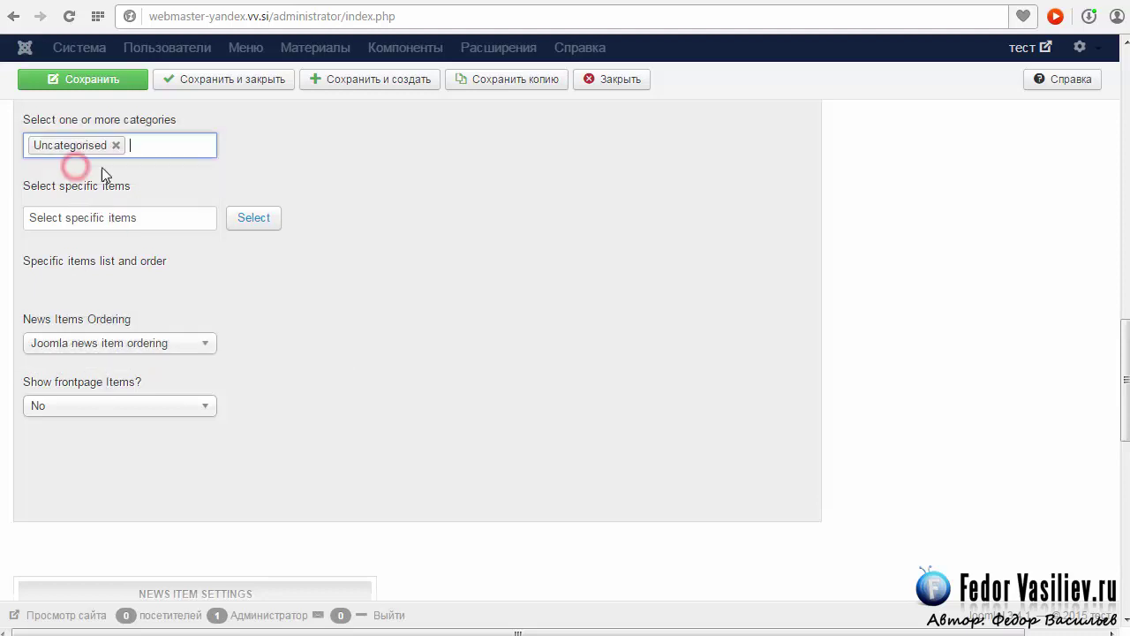
{"action": "left_click", "coordinate": [145, 145]}
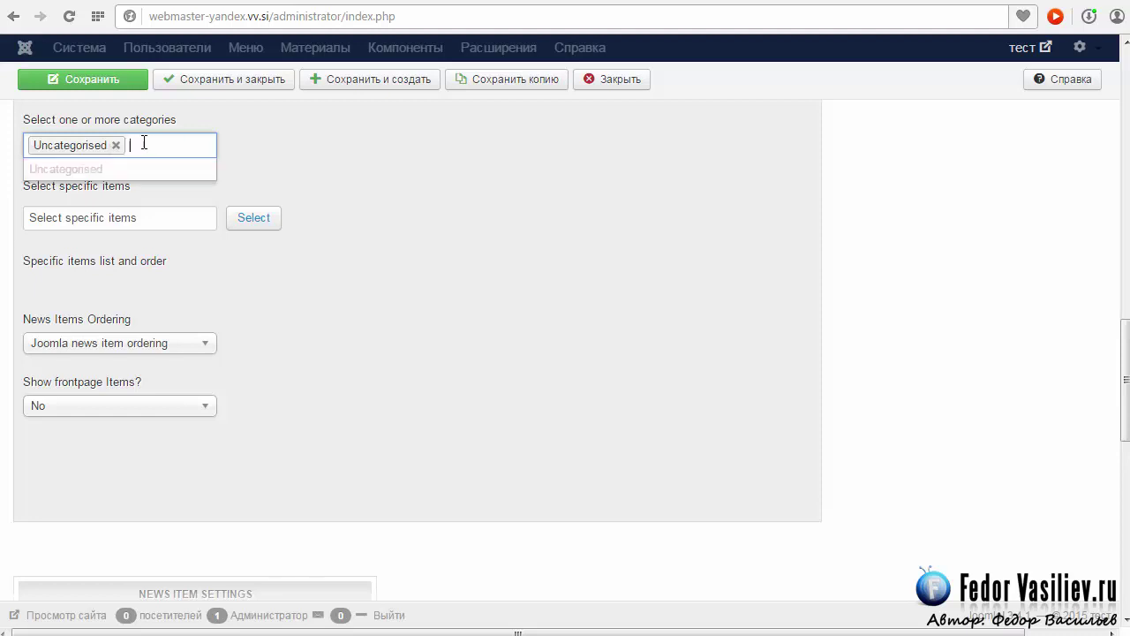
{"action": "left_click", "coordinate": [143, 150]}
{"action": "left_click", "coordinate": [351, 159]}
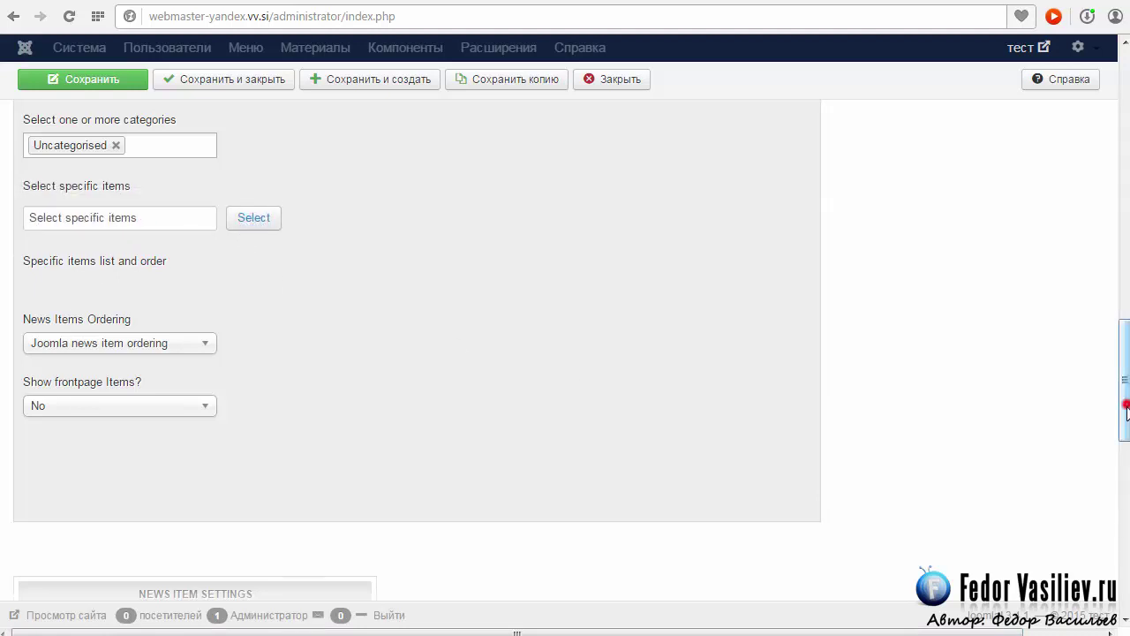
{"action": "scroll", "coordinate": [287, 182], "scroll_direction": "down", "scroll_amount": 3}
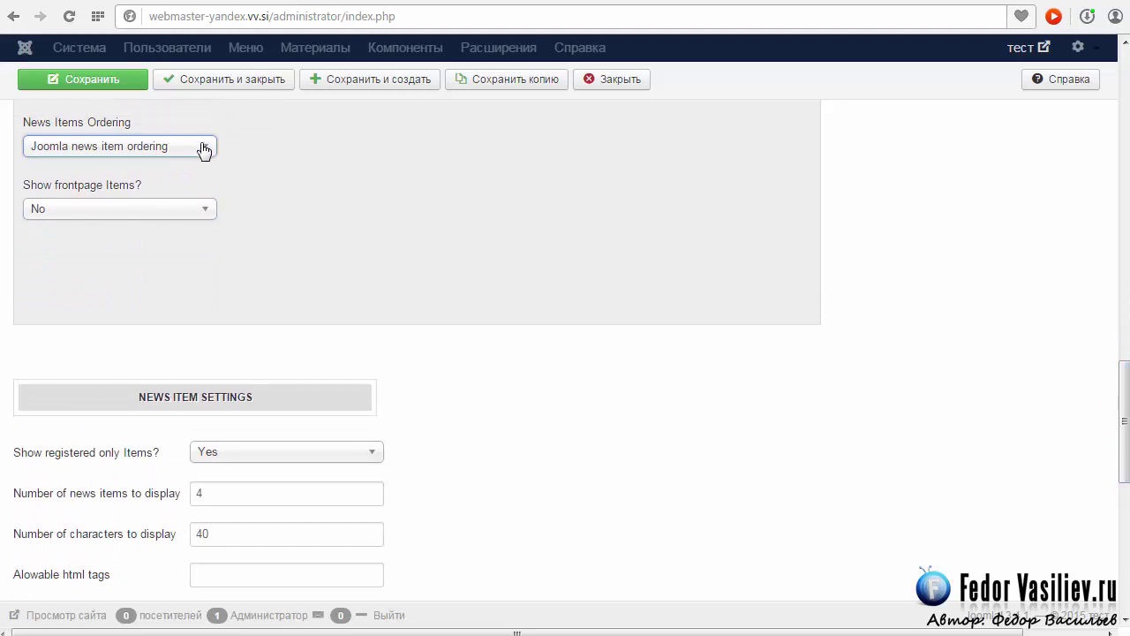
{"action": "left_click", "coordinate": [204, 150]}
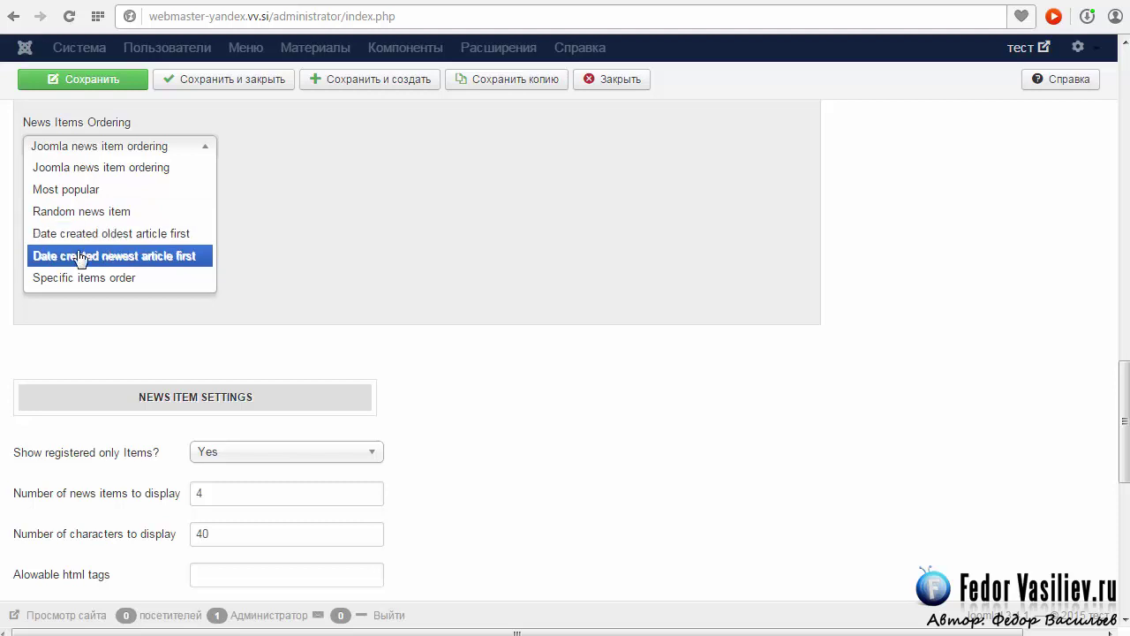
{"action": "left_click", "coordinate": [290, 196]}
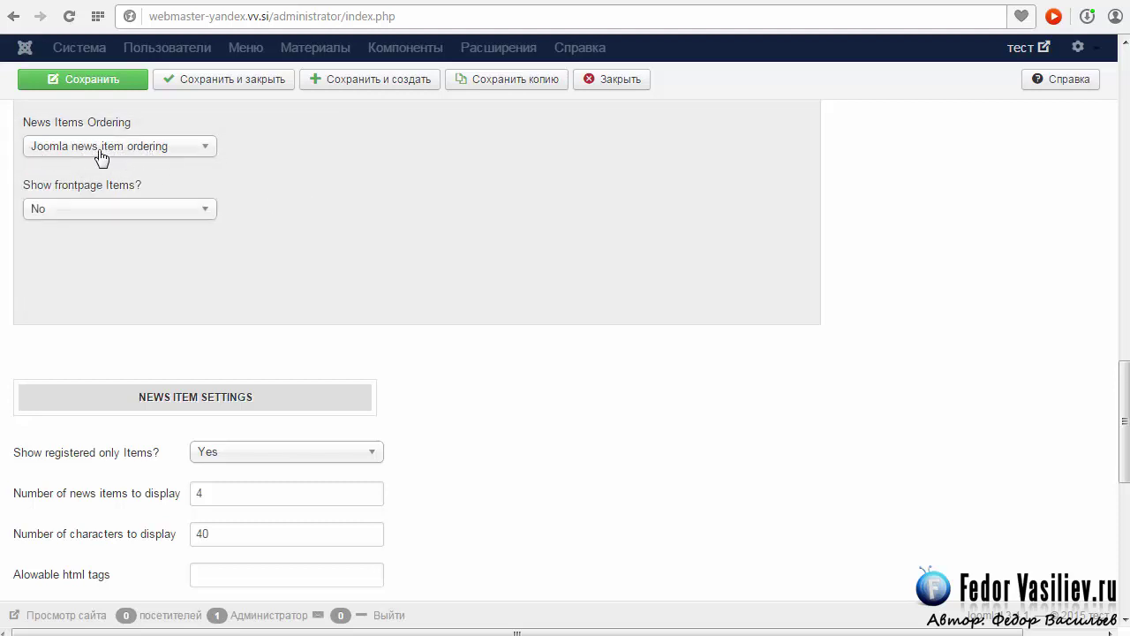
{"action": "left_click", "coordinate": [139, 147]}
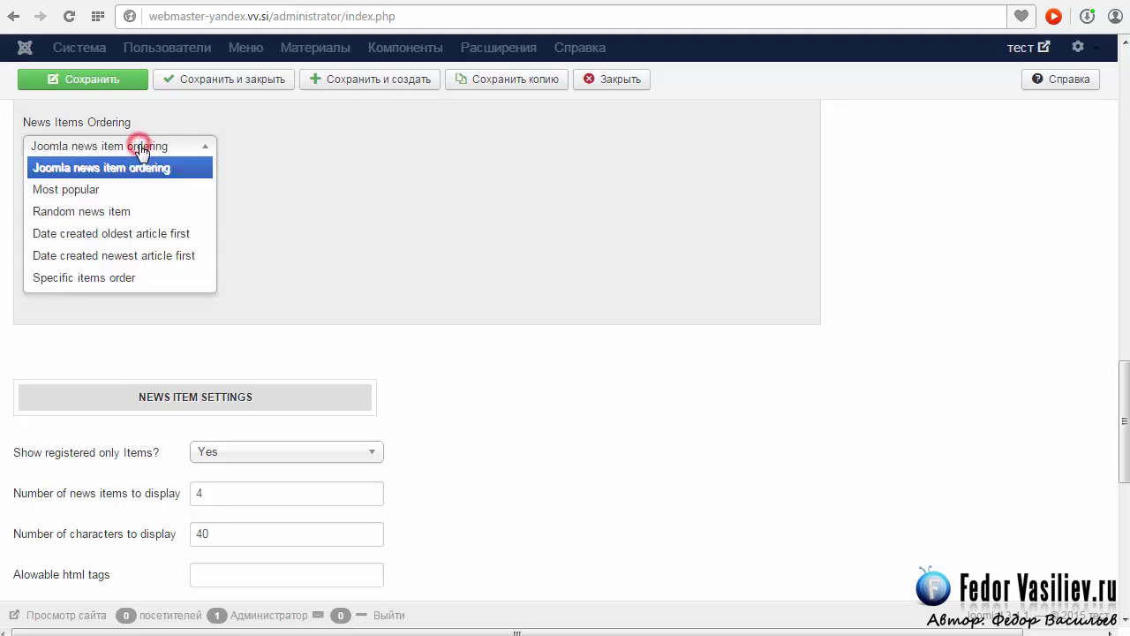
{"action": "left_click", "coordinate": [119, 169]}
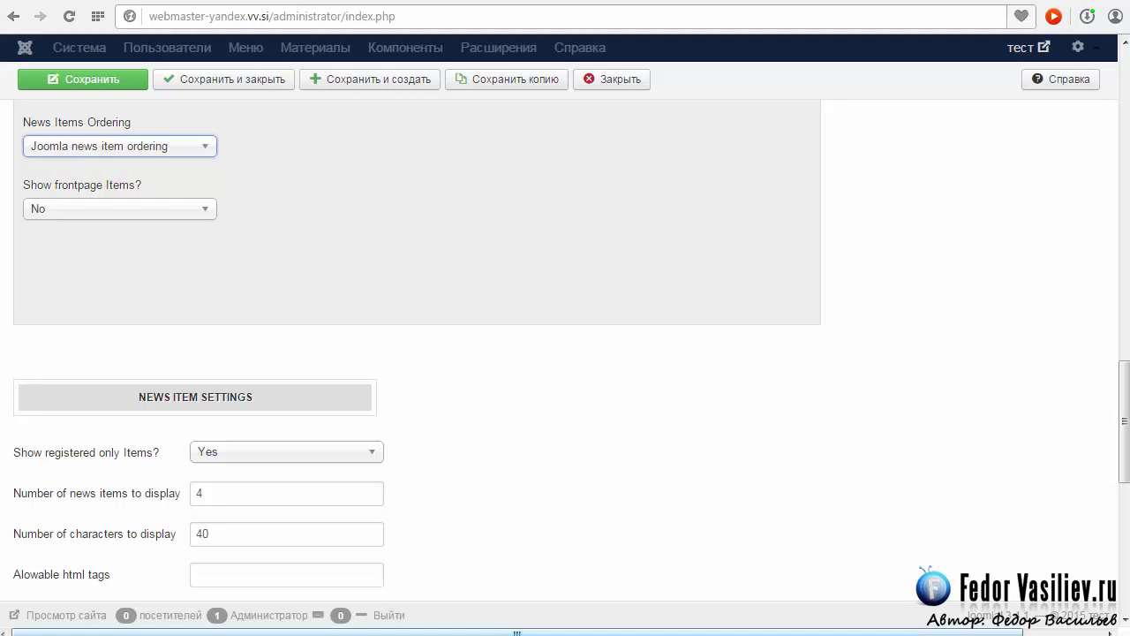
{"action": "scroll", "coordinate": [169, 298], "scroll_direction": "up", "scroll_amount": 1}
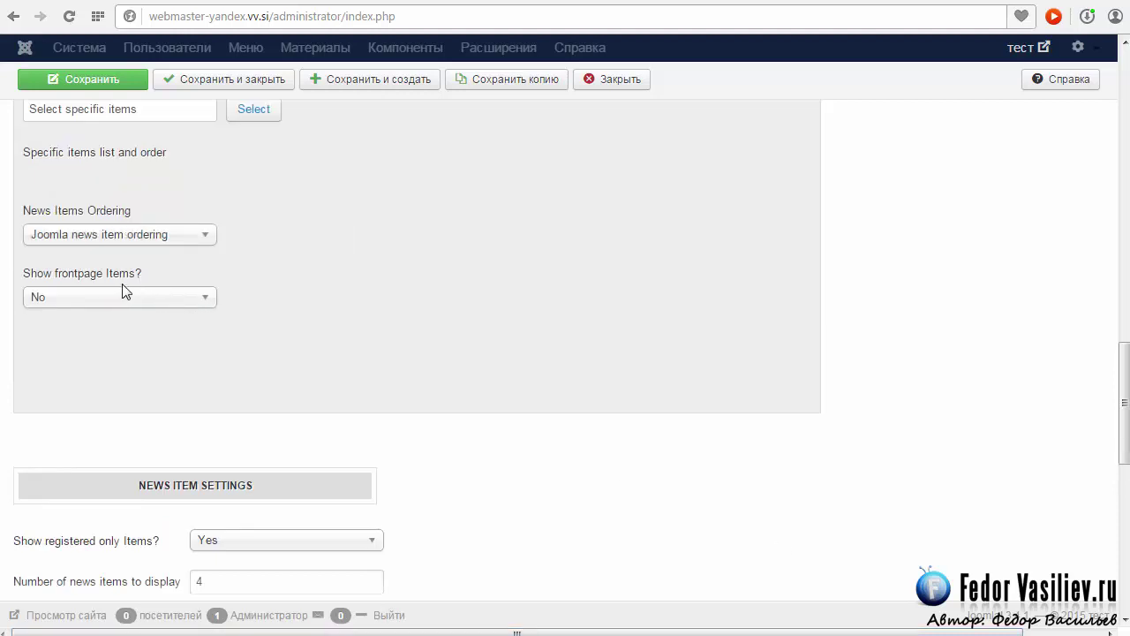
{"action": "mouse_move", "coordinate": [64, 281]}
{"action": "left_click", "coordinate": [136, 303]}
{"action": "left_click", "coordinate": [288, 280]}
{"action": "scroll", "coordinate": [330, 292], "scroll_direction": "down", "scroll_amount": 4}
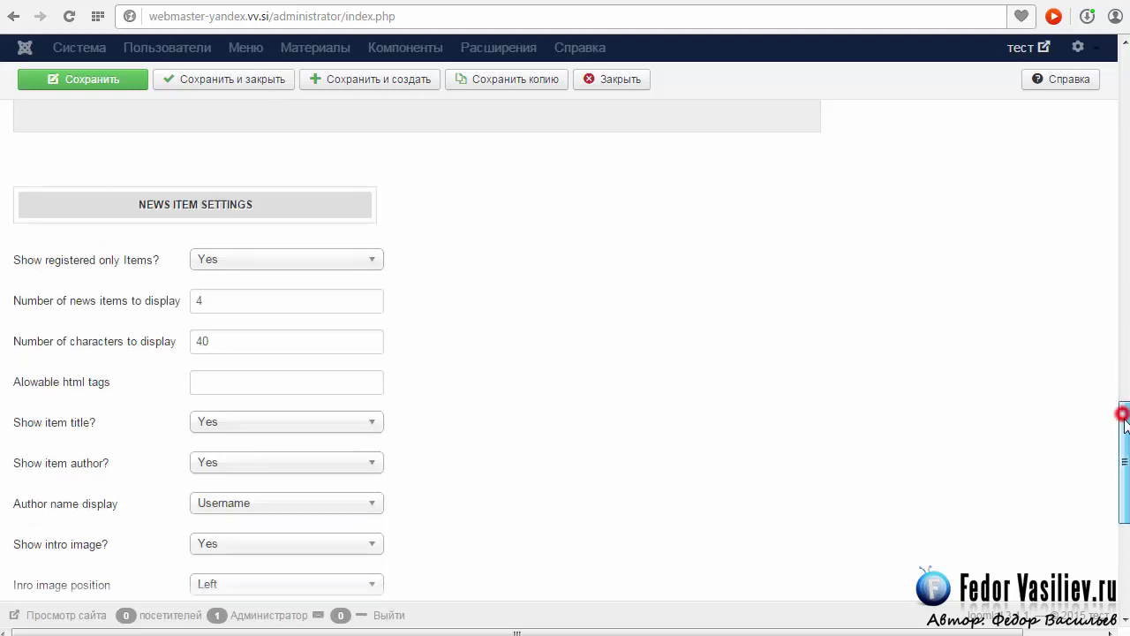
{"action": "scroll", "coordinate": [565, 354], "scroll_direction": "down", "scroll_amount": 1}
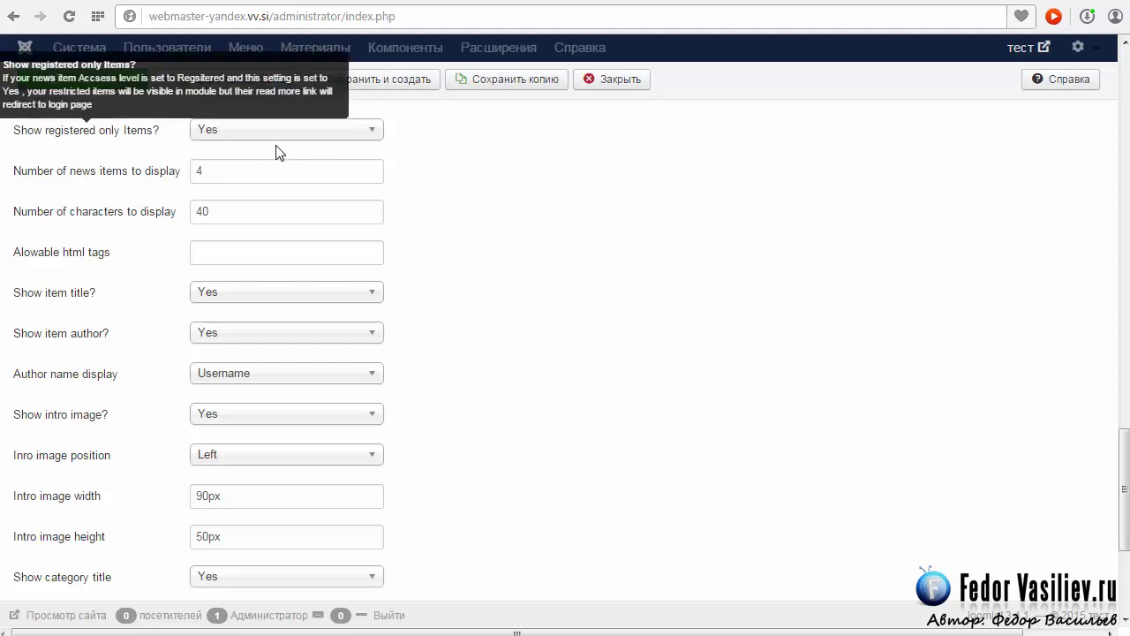
{"action": "left_click", "coordinate": [212, 130]}
{"action": "left_click", "coordinate": [233, 151]}
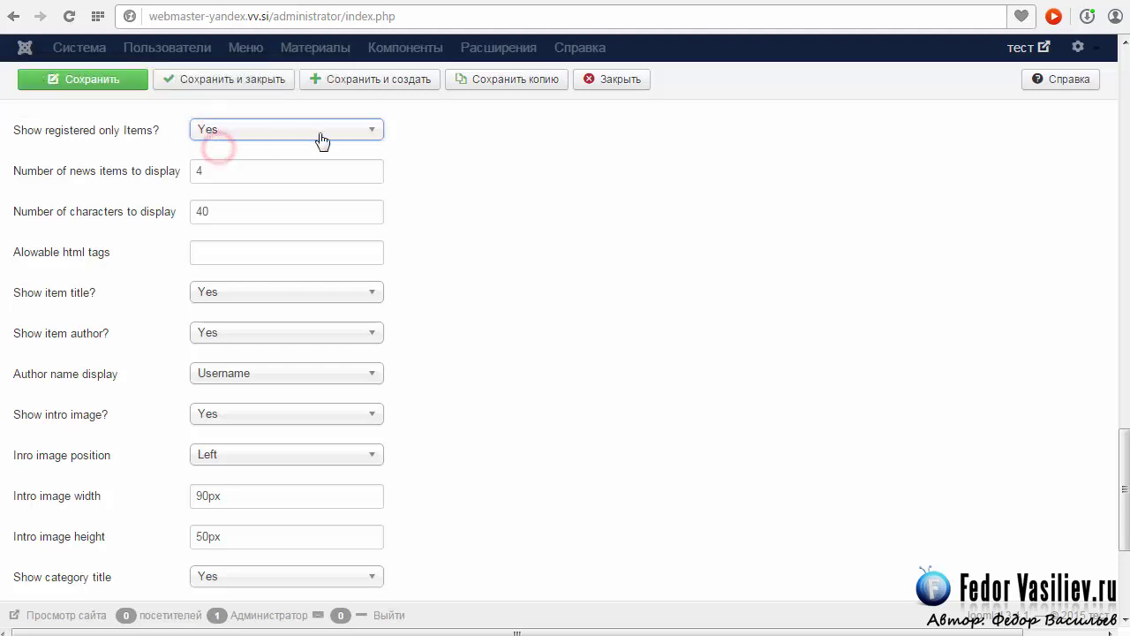
{"action": "left_click", "coordinate": [231, 131]}
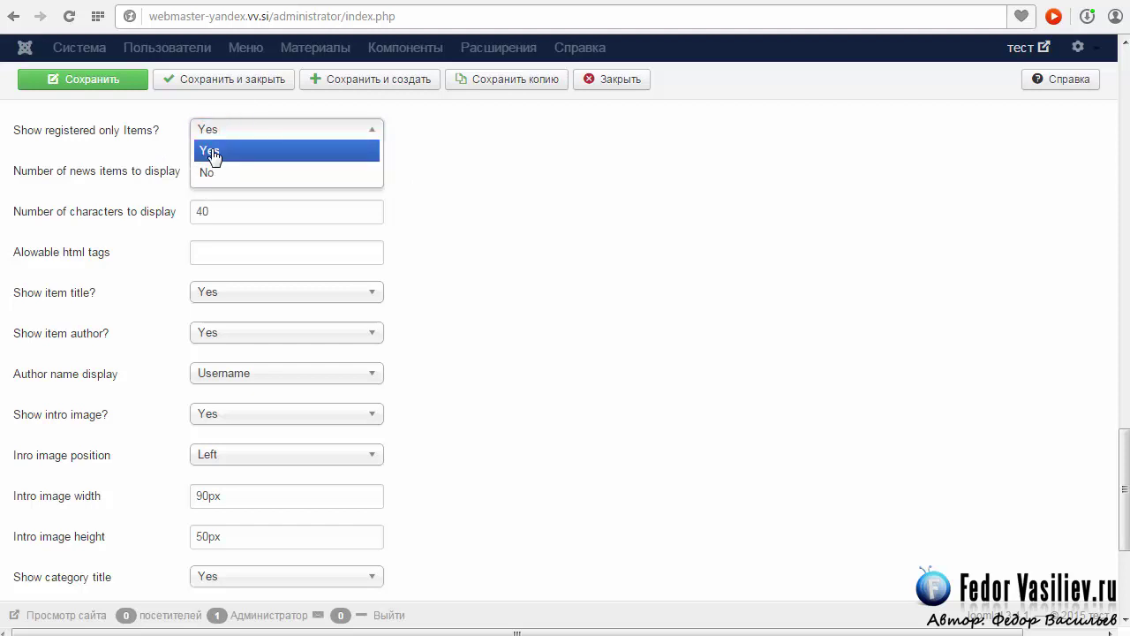
{"action": "left_click", "coordinate": [501, 156]}
{"action": "left_click", "coordinate": [231, 131]}
{"action": "left_click", "coordinate": [210, 152]}
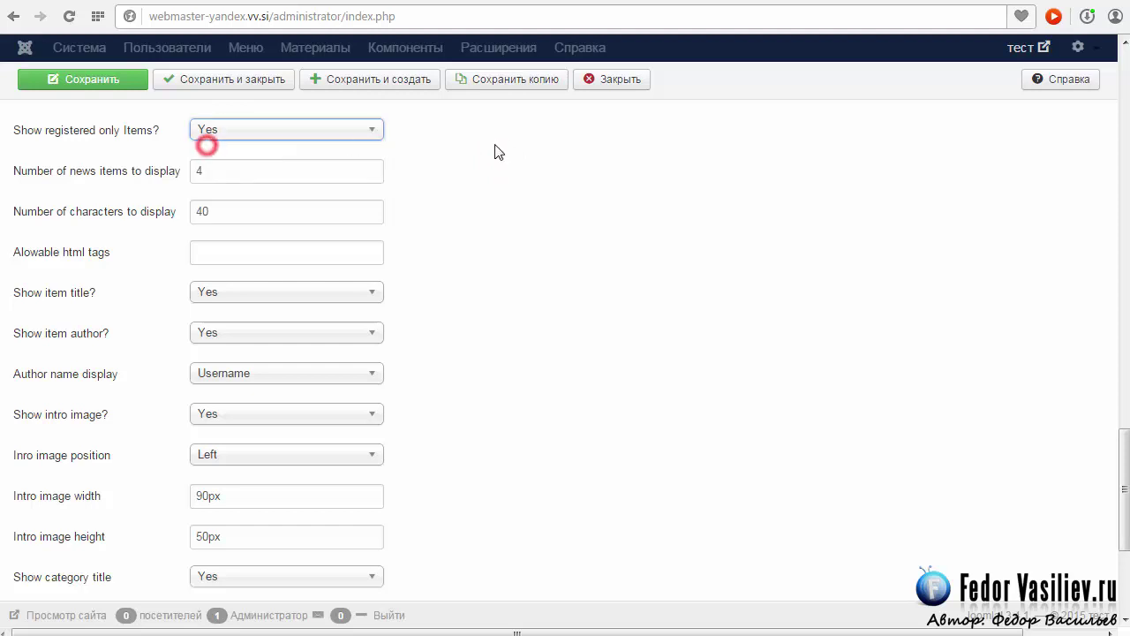
{"action": "left_click", "coordinate": [131, 191]}
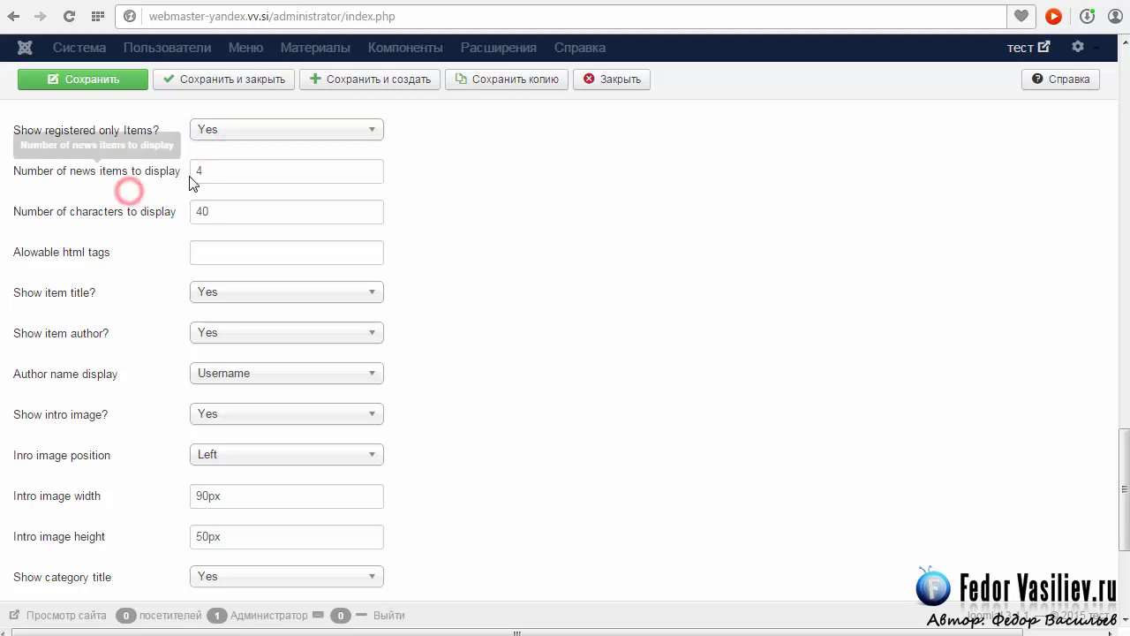
{"action": "left_click_drag", "start_coordinate": [213, 173], "coordinate": [189, 172]}
{"action": "left_click", "coordinate": [256, 172]}
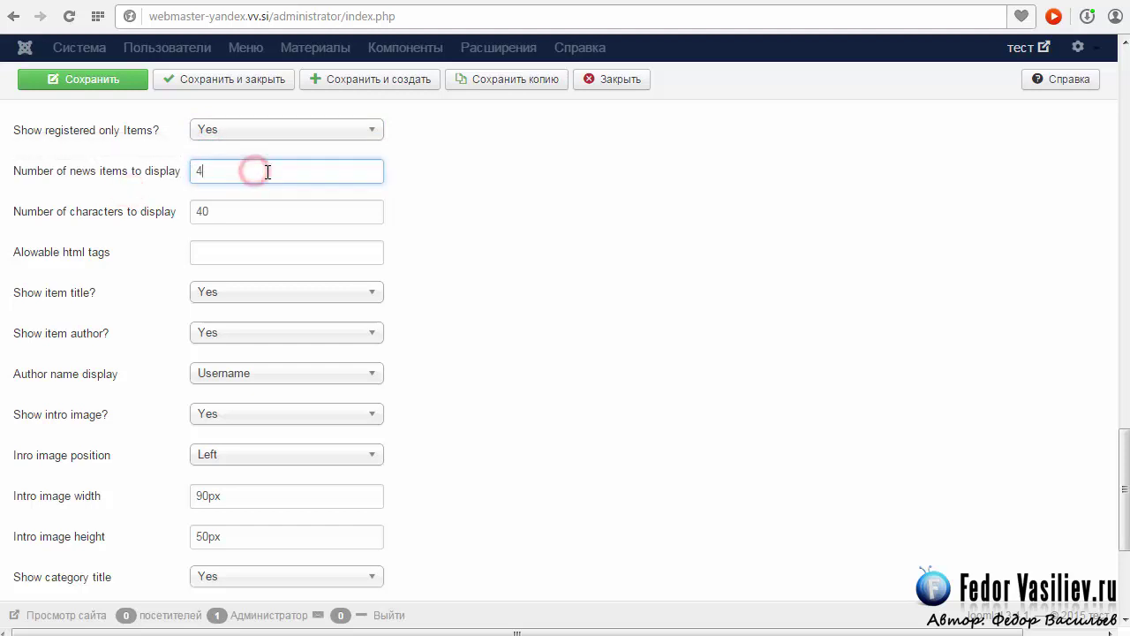
{"action": "left_click", "coordinate": [624, 540]}
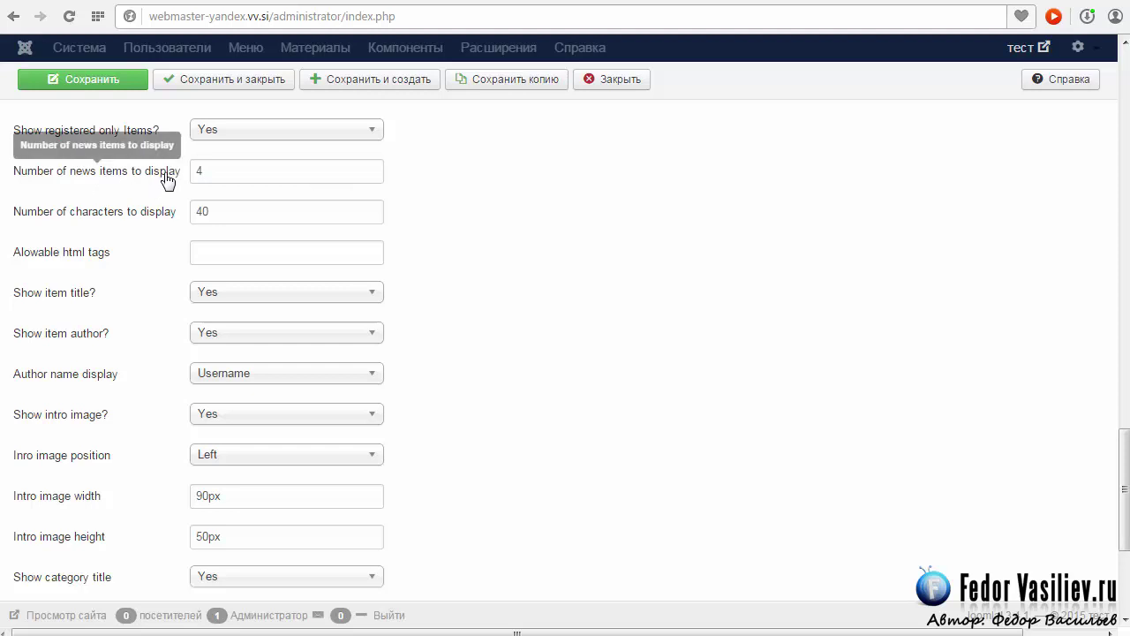
Leave the news items count unchanged and compare with the reference landing page and site front page.
{"action": "left_click", "coordinate": [220, 172]}
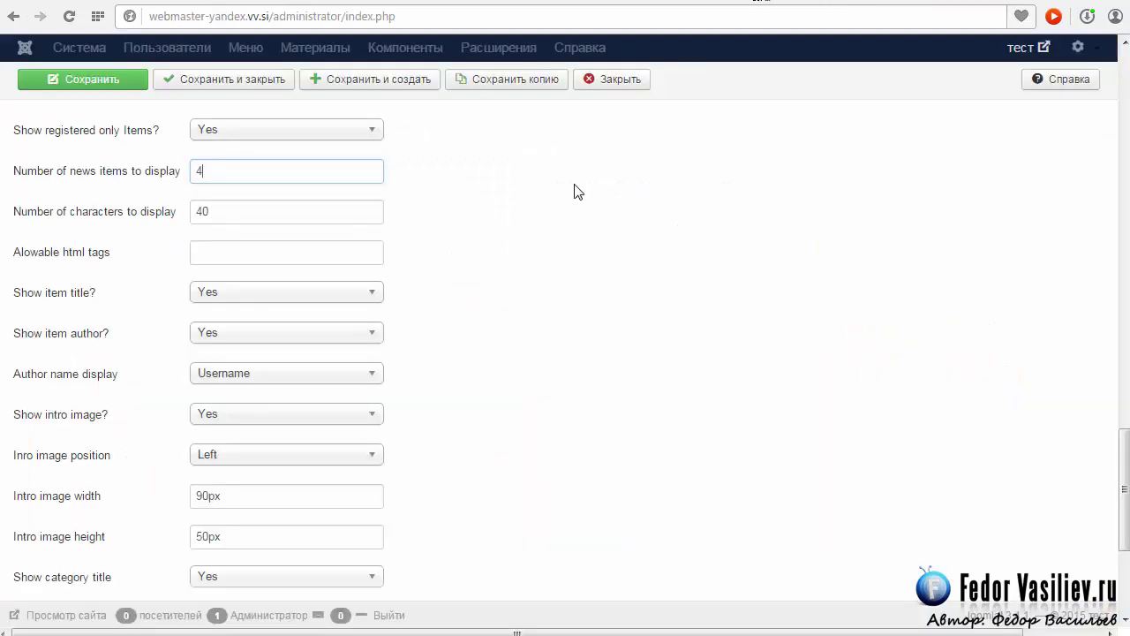
{"action": "left_click", "coordinate": [220, 168]}
{"action": "left_click", "coordinate": [508, 241]}
{"action": "left_click_drag", "start_coordinate": [1123, 457], "coordinate": [1123, 476]}
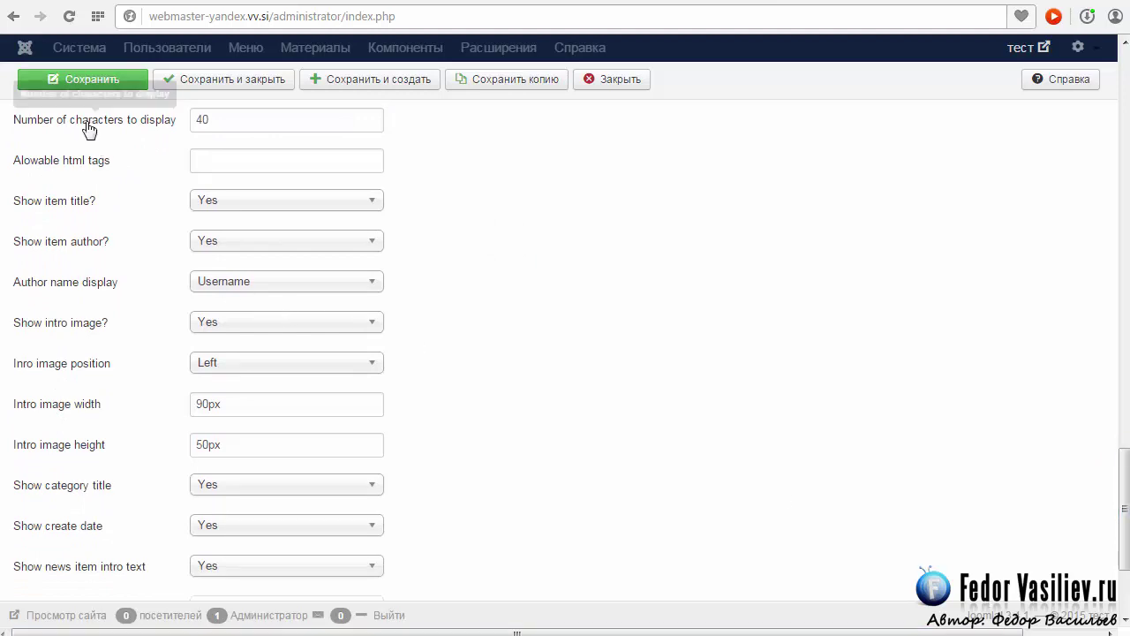
{"action": "left_click", "coordinate": [222, 120]}
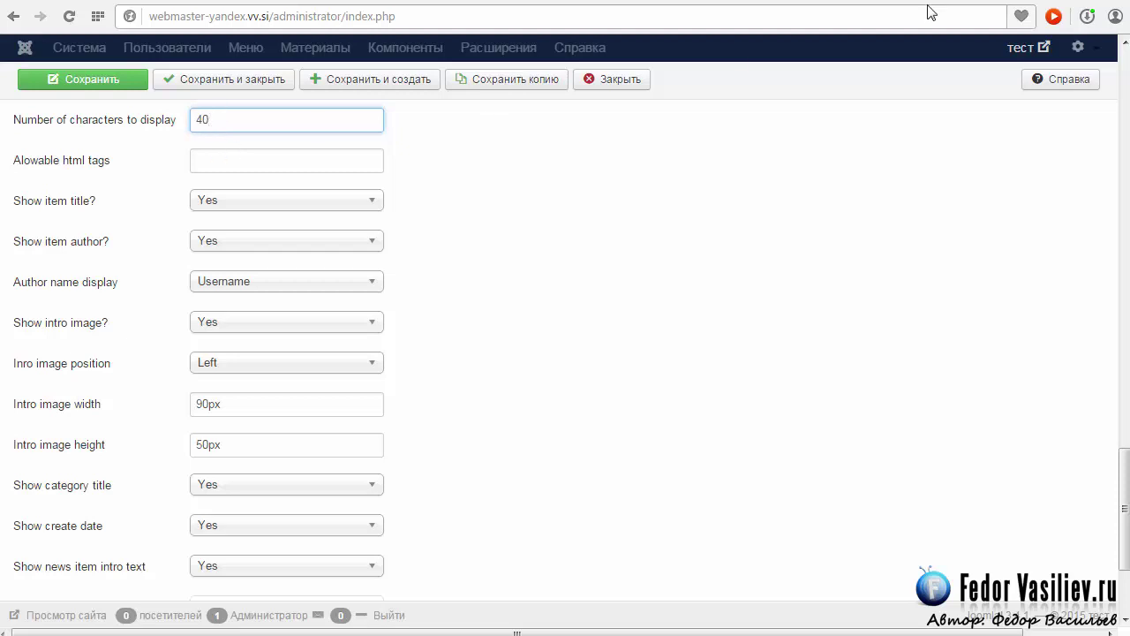
{"action": "left_click", "coordinate": [856, 1]}
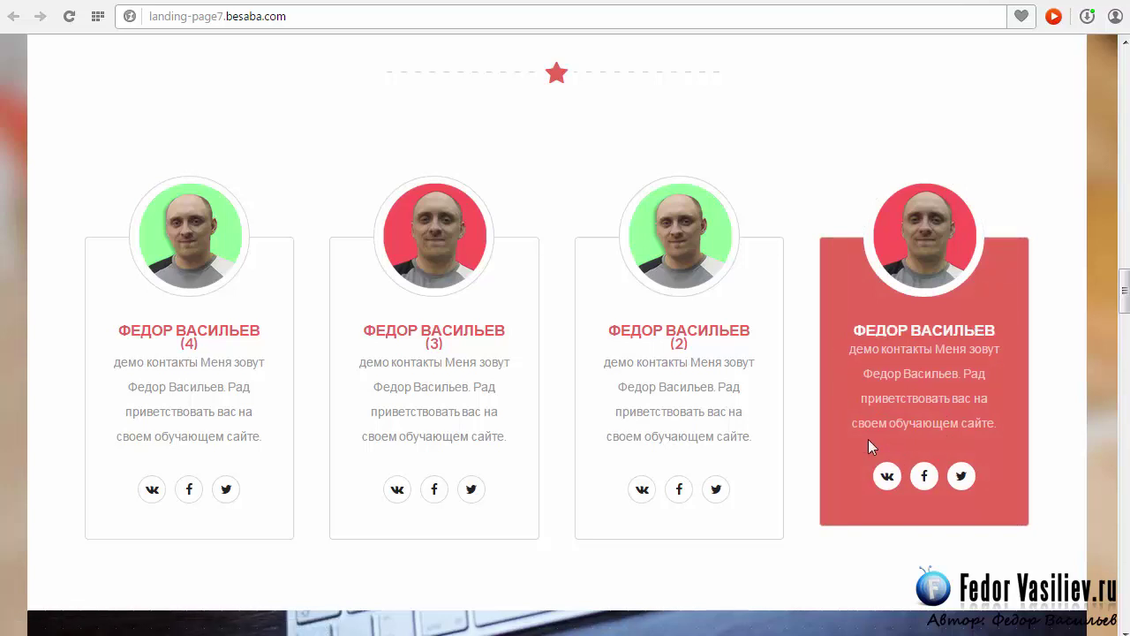
{"action": "left_click", "coordinate": [954, 3]}
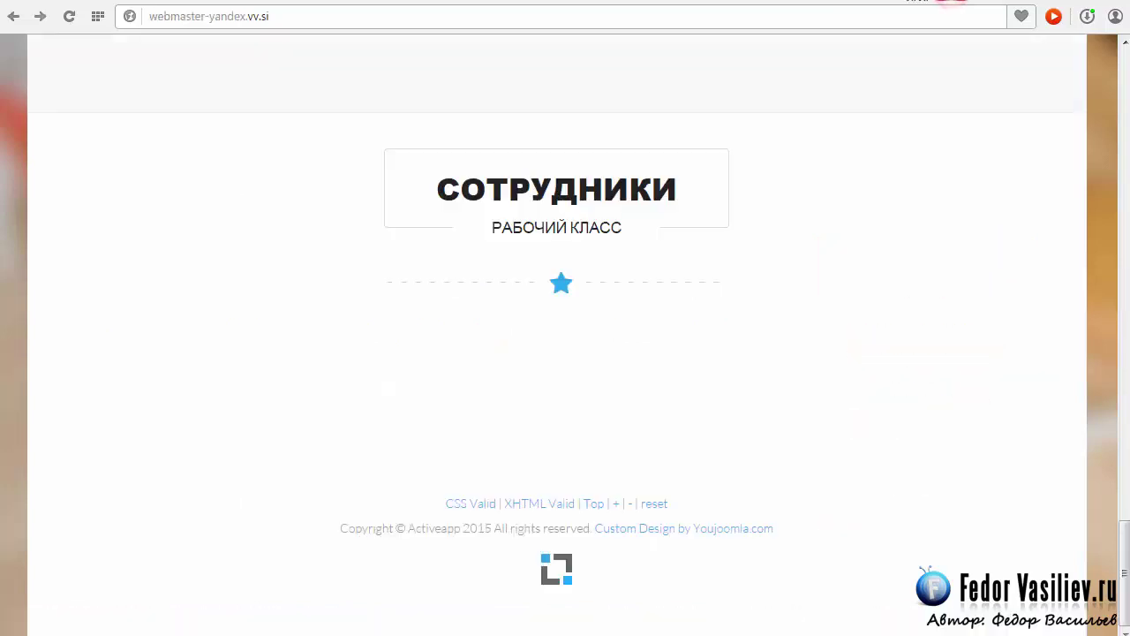
{"action": "left_click", "coordinate": [769, 1]}
Change the number of characters to display from 40 to 800.
{"action": "left_click", "coordinate": [75, 126]}
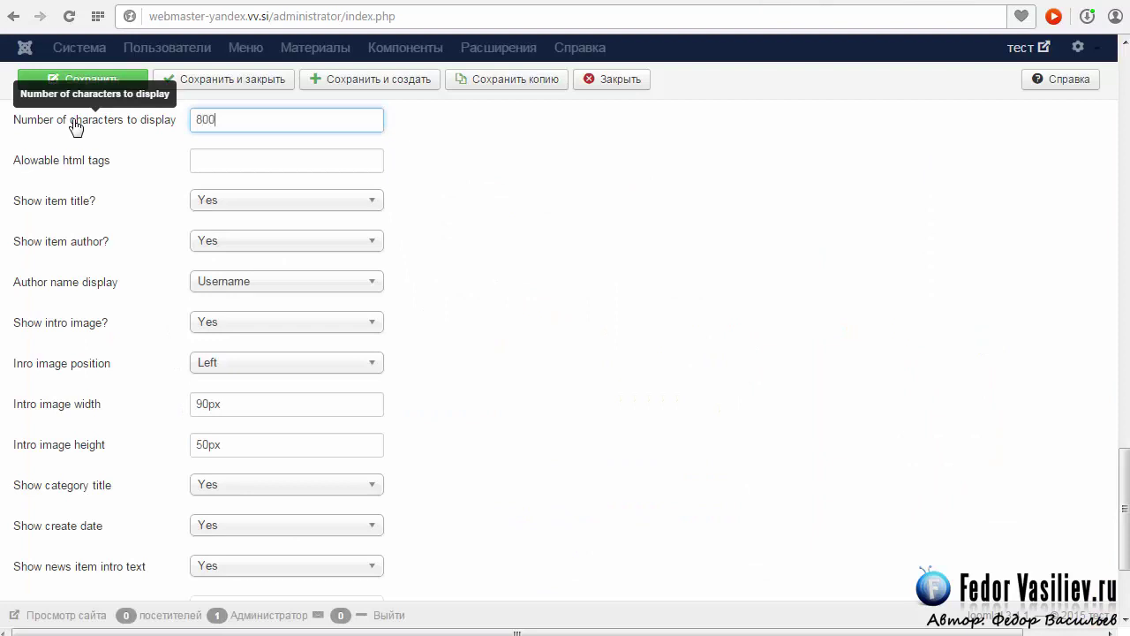
{"action": "type", "text": "800"}
{"action": "left_click", "coordinate": [576, 203]}
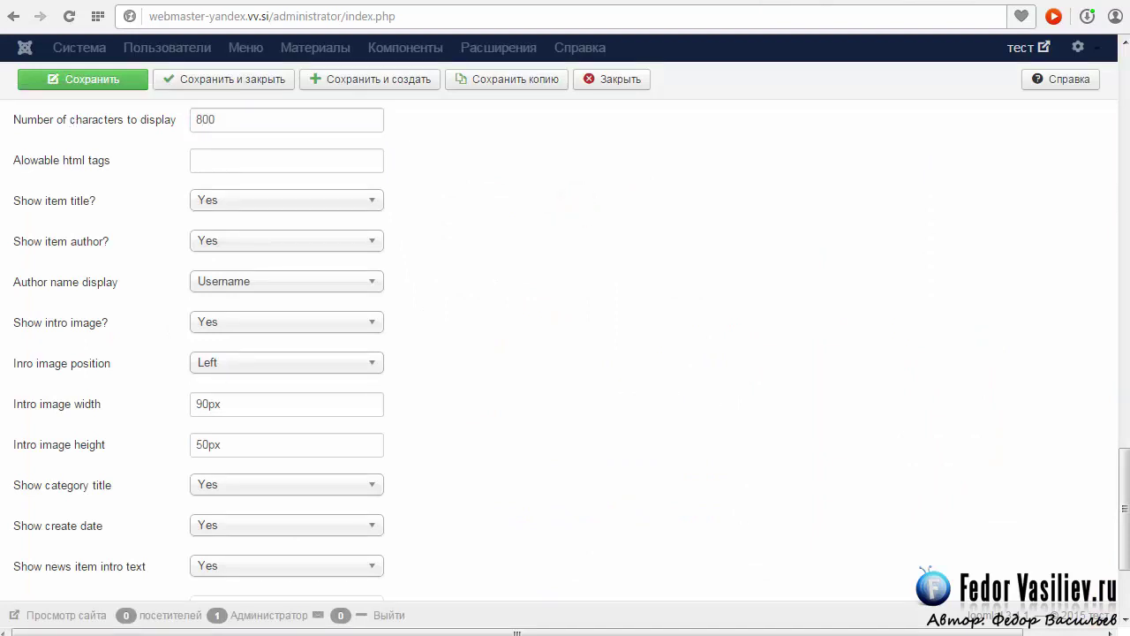
{"action": "left_click", "coordinate": [757, 279]}
Set 'Show item author?' to No and keep Author name display as Username.
{"action": "left_click_drag", "start_coordinate": [1128, 486], "coordinate": [1127, 503]}
{"action": "mouse_move", "coordinate": [31, 124]}
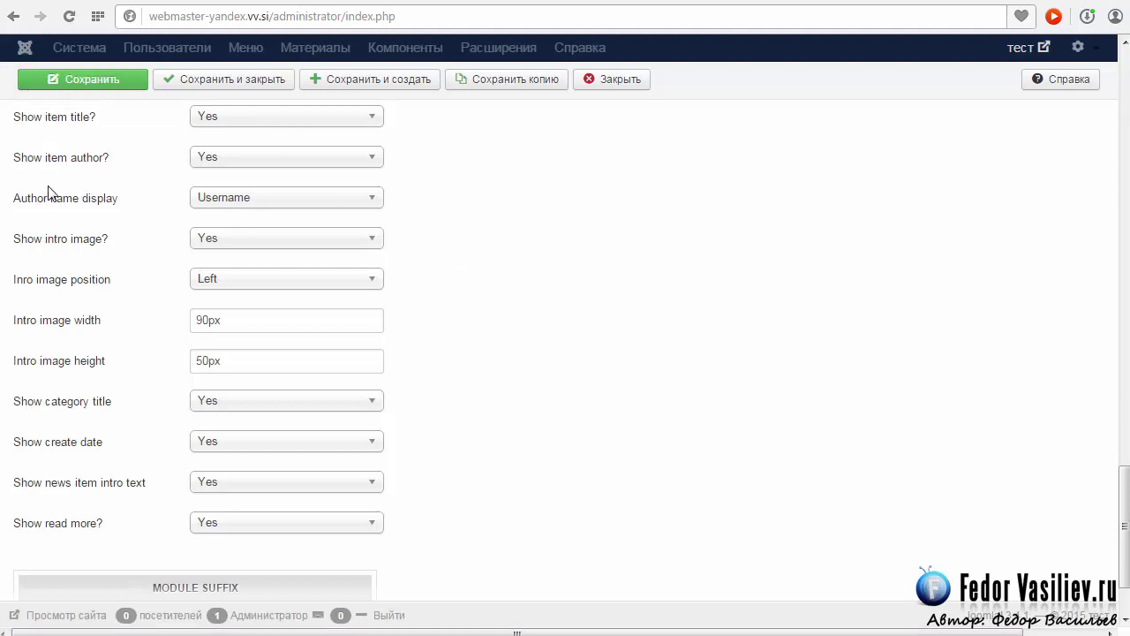
{"action": "mouse_move", "coordinate": [35, 167]}
{"action": "left_click", "coordinate": [288, 158]}
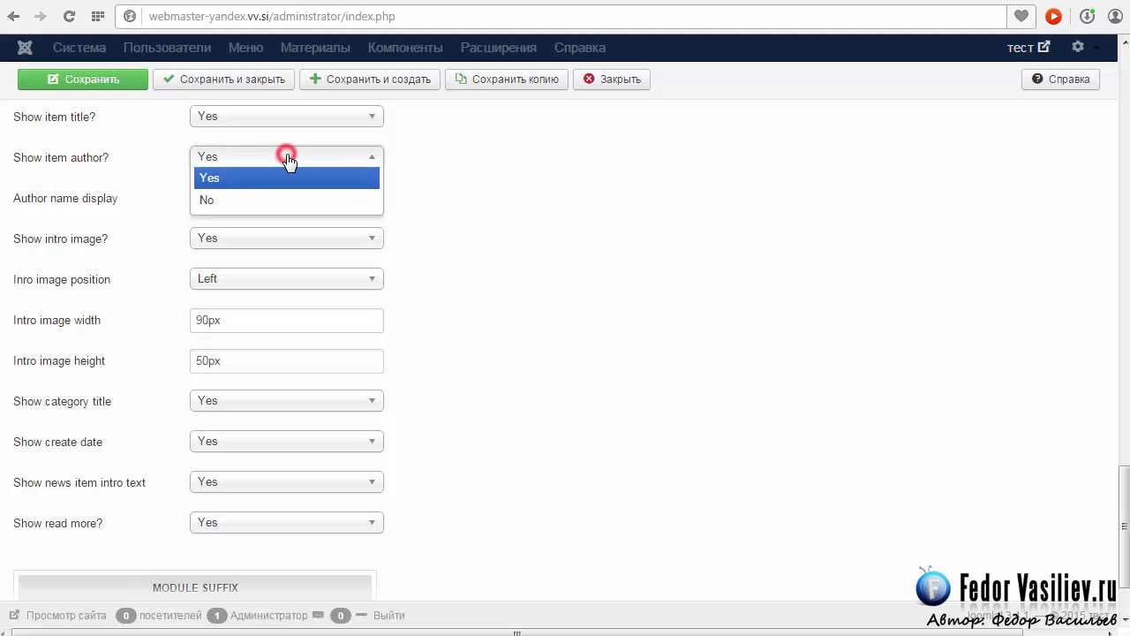
{"action": "left_click", "coordinate": [206, 200]}
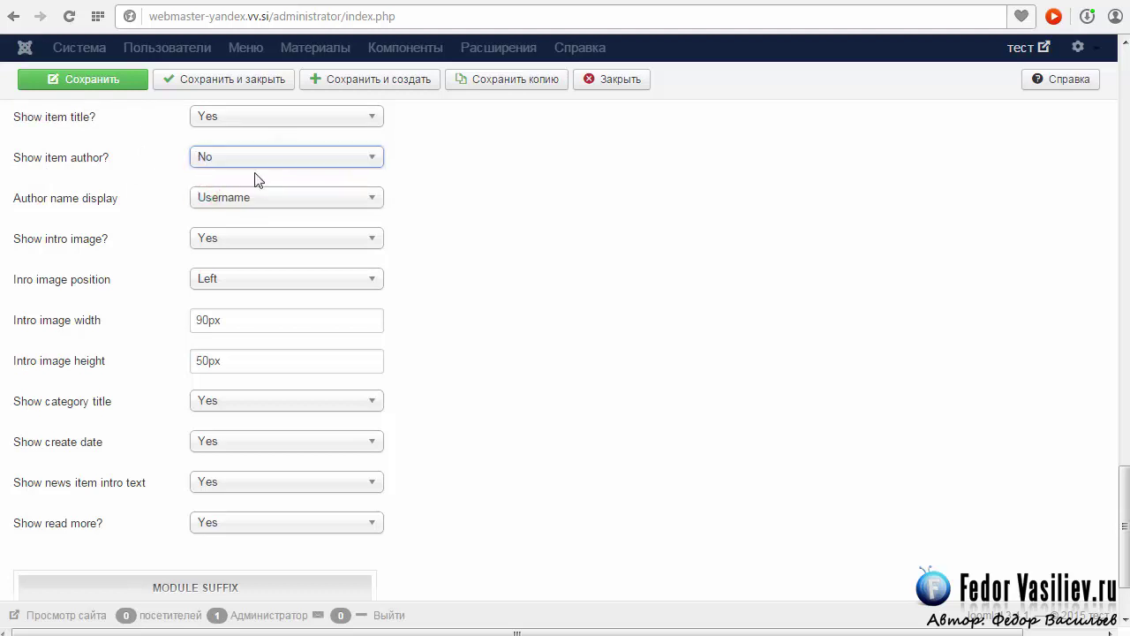
{"action": "scroll", "coordinate": [1126, 560], "scroll_direction": "down", "scroll_amount": 1}
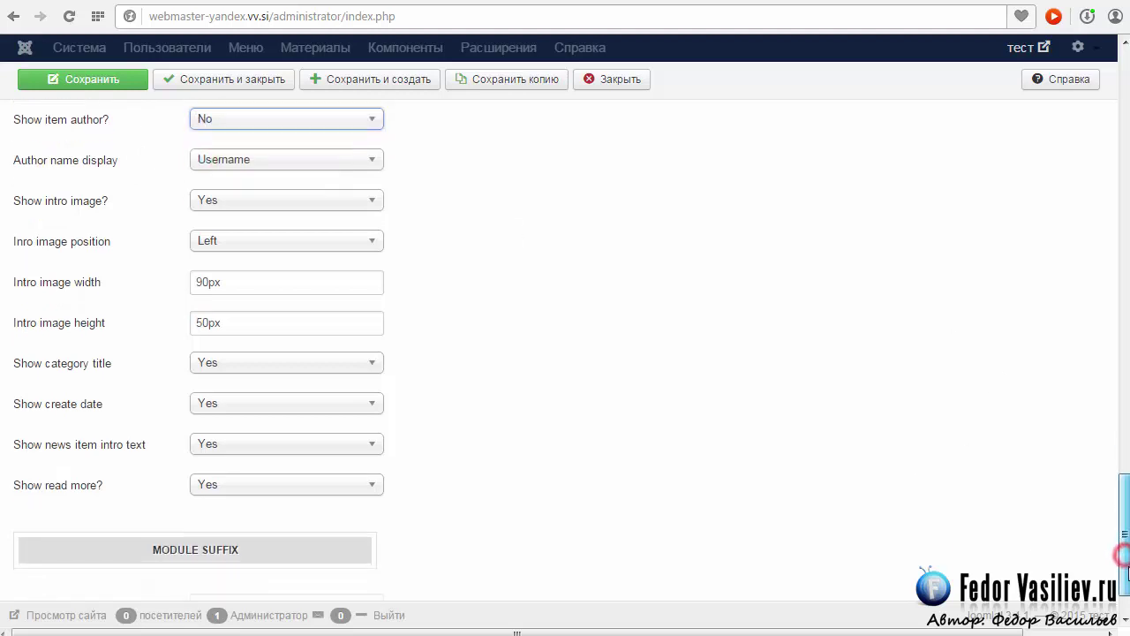
{"action": "scroll", "coordinate": [1117, 555], "scroll_direction": "up", "scroll_amount": 1}
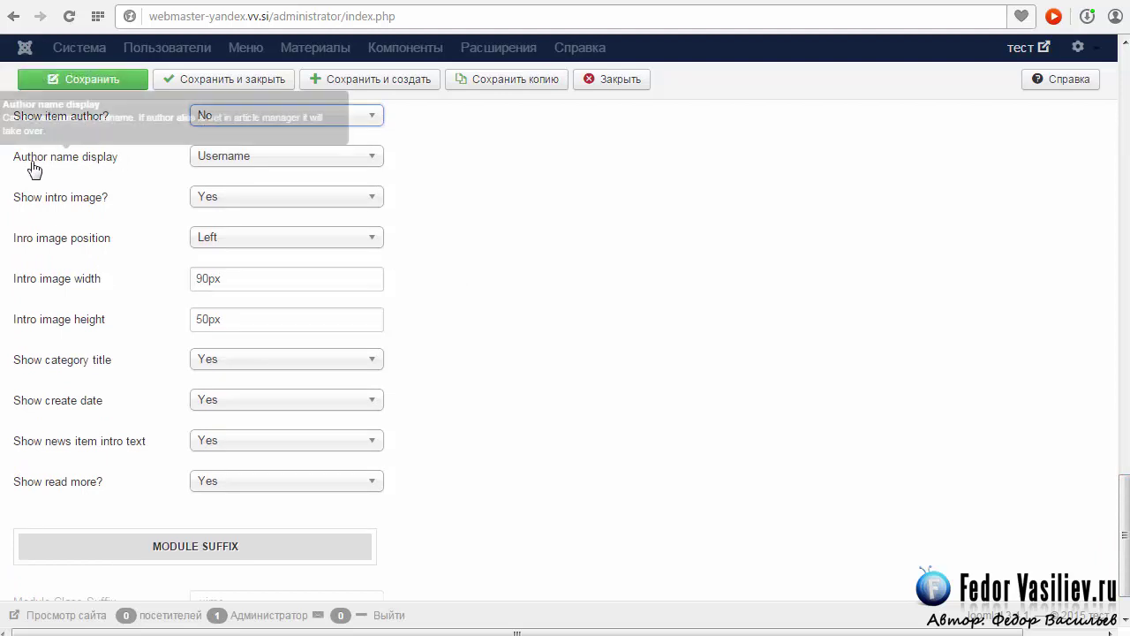
{"action": "left_click", "coordinate": [202, 160]}
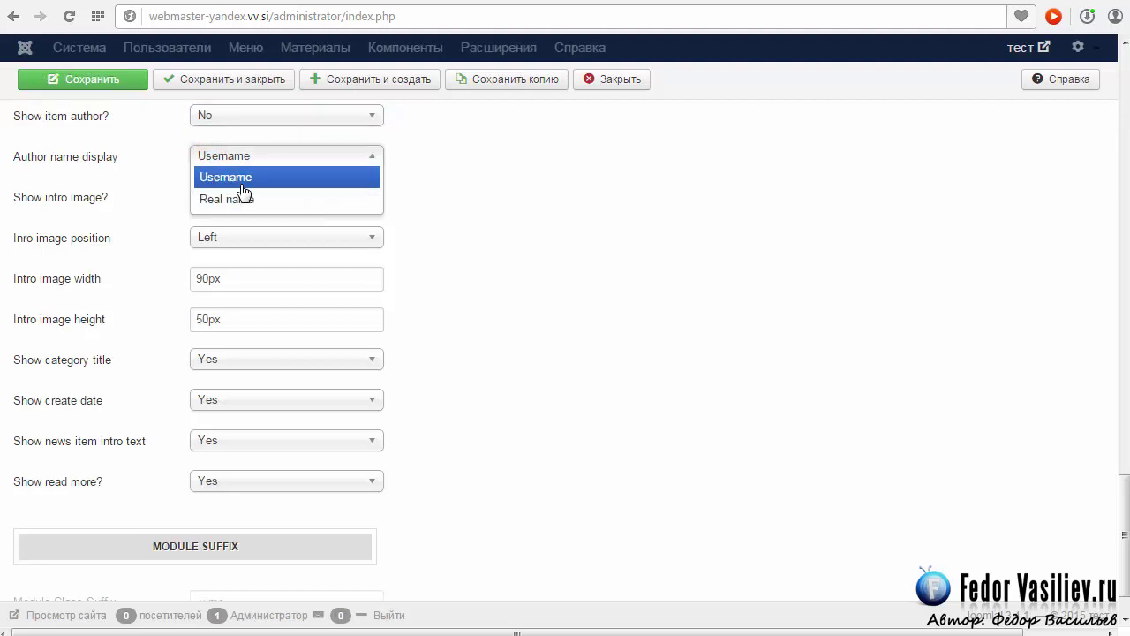
{"action": "left_click", "coordinate": [290, 177]}
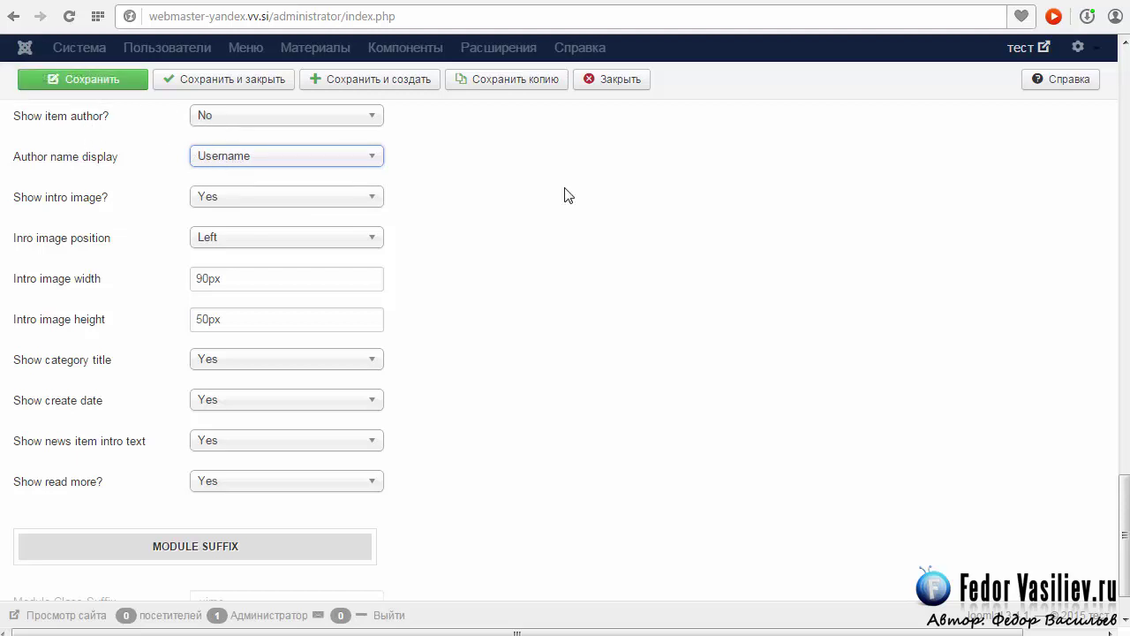
{"action": "left_click_drag", "start_coordinate": [1124, 516], "coordinate": [1126, 530]}
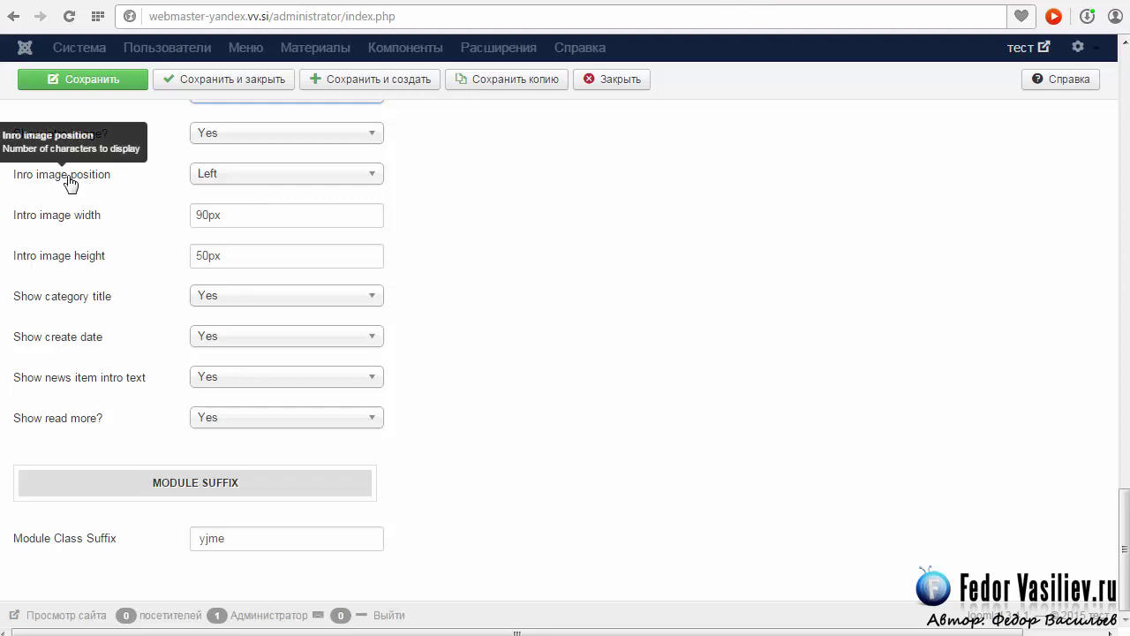
Set the intro image position to Top.
{"action": "left_click", "coordinate": [257, 181]}
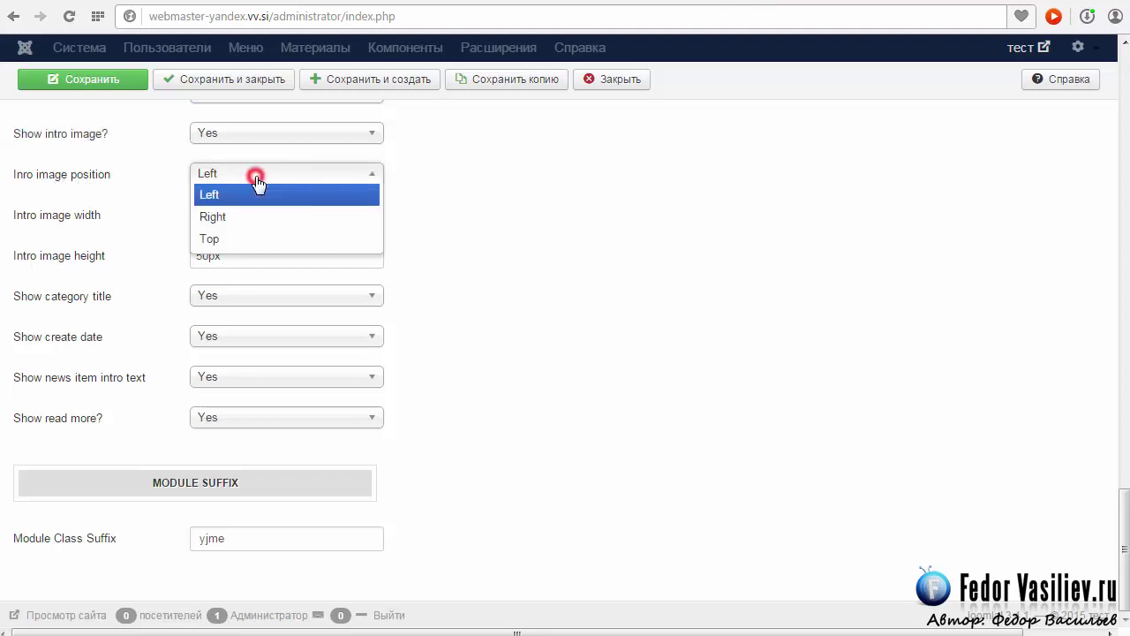
{"action": "left_click", "coordinate": [212, 239]}
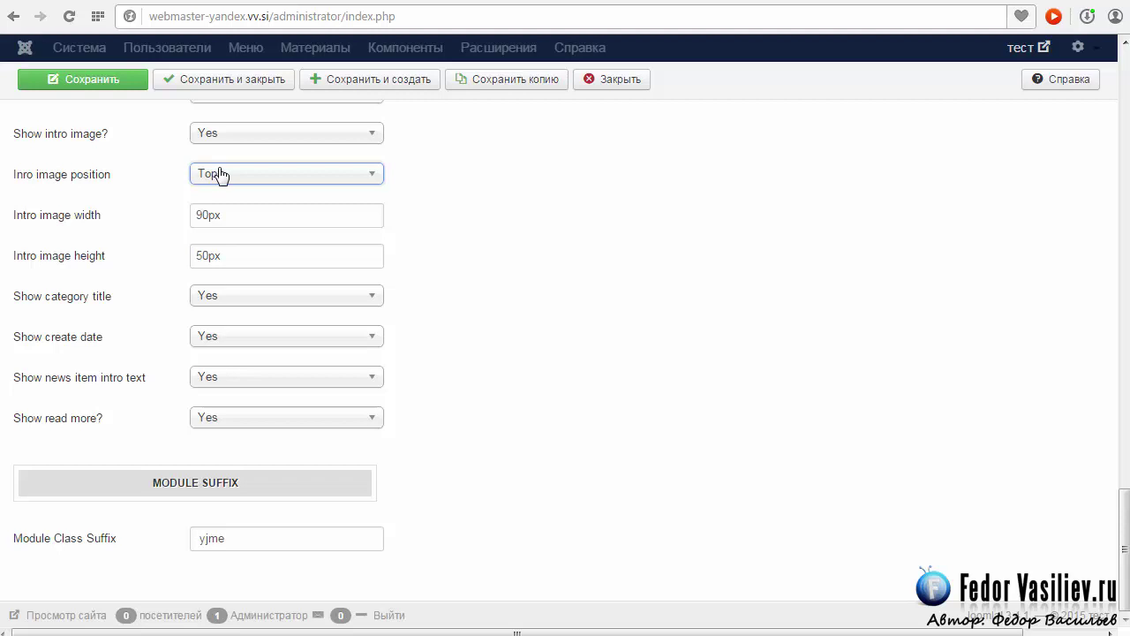
{"action": "left_click", "coordinate": [1125, 552]}
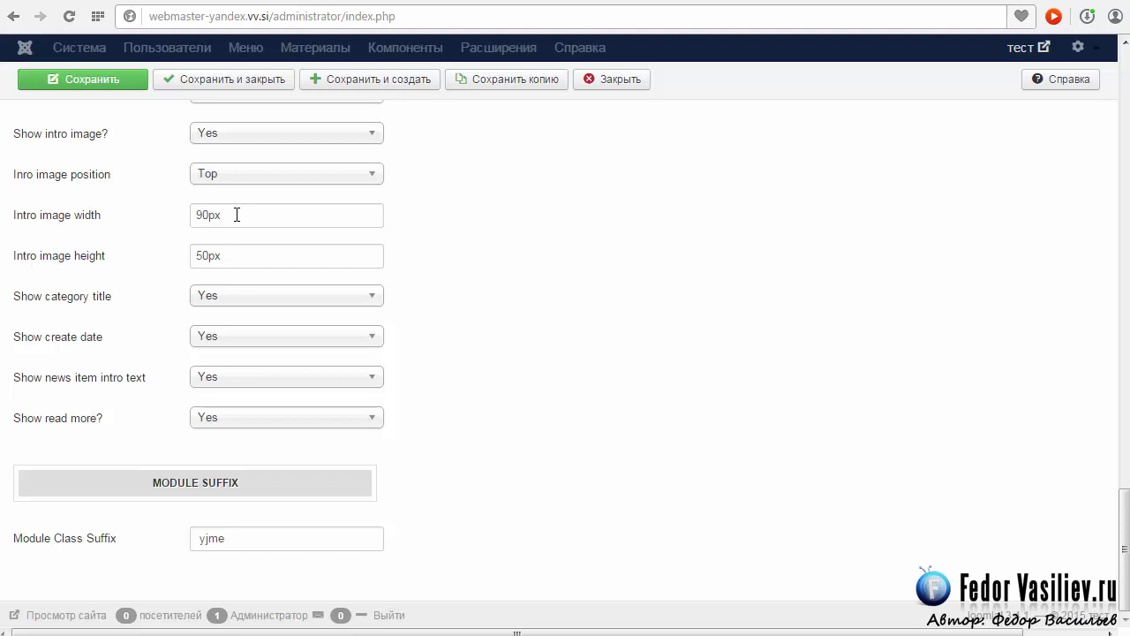
Change intro image width from 90px and height from 50px to 125px each.
{"action": "double_click", "coordinate": [235, 215]}
{"action": "right_click", "coordinate": [212, 216]}
{"action": "left_click", "coordinate": [263, 318]}
{"action": "left_click", "coordinate": [230, 255]}
{"action": "double_click", "coordinate": [251, 255]}
{"action": "right_click", "coordinate": [205, 255]}
{"action": "left_click", "coordinate": [260, 353]}
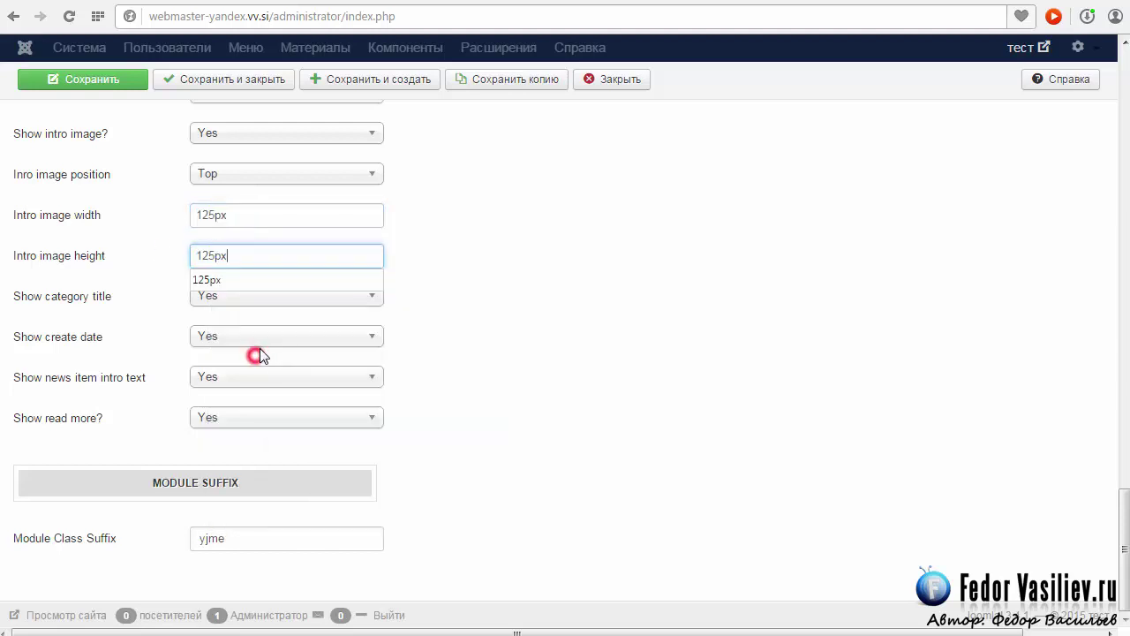
{"action": "left_click", "coordinate": [459, 254]}
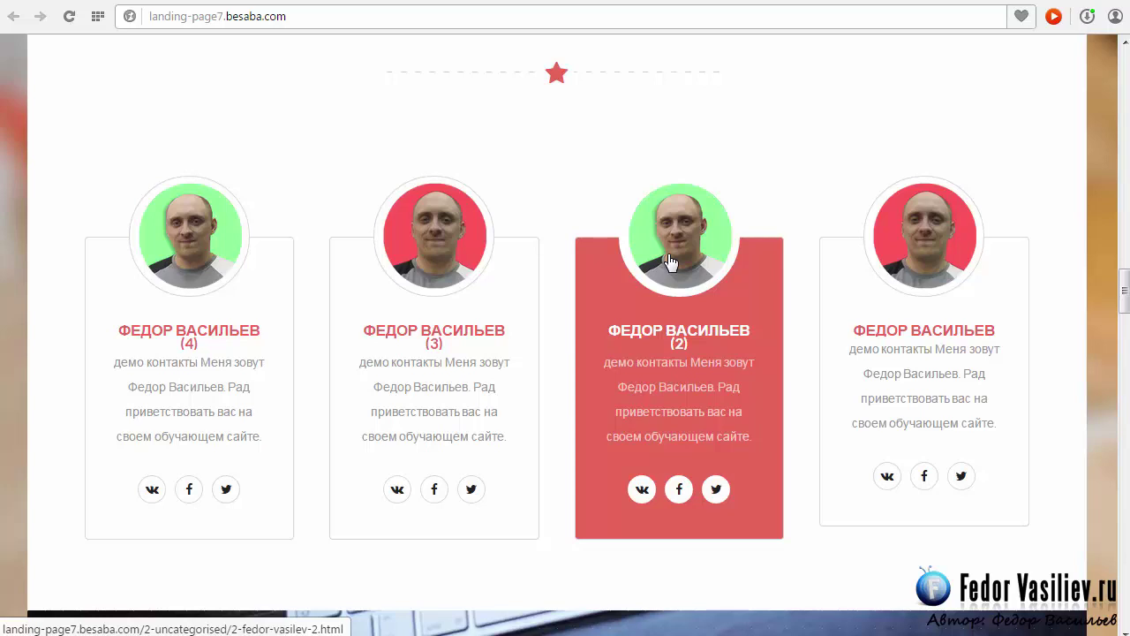
Back in the module settings, verify intro image width and height both read 125px.
{"action": "left_click", "coordinate": [839, 1]}
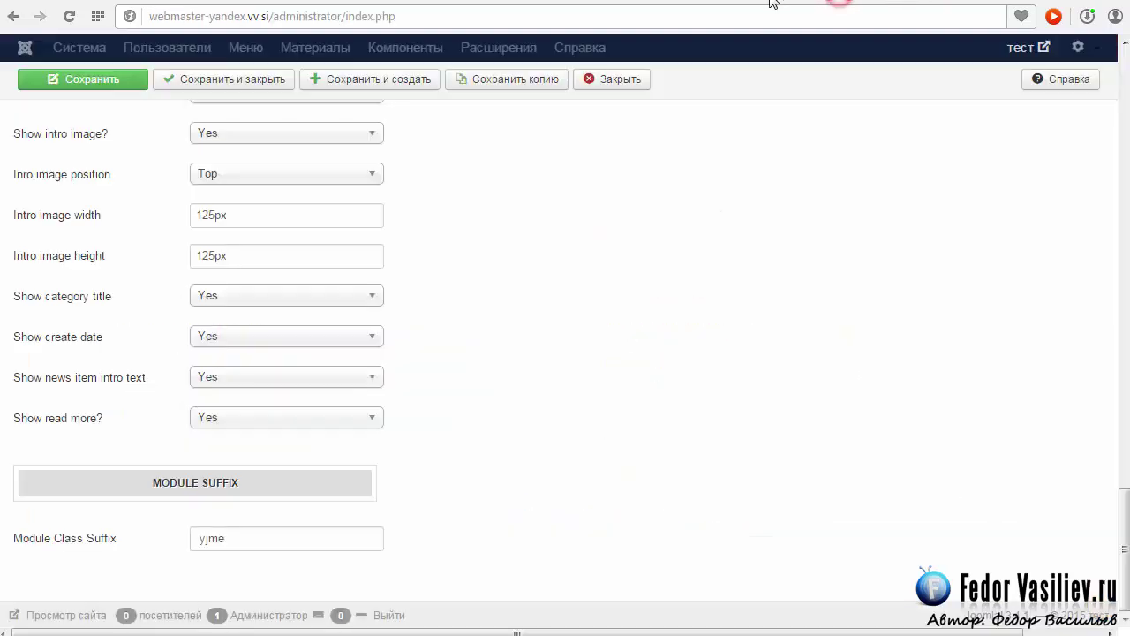
{"action": "double_click", "coordinate": [235, 214]}
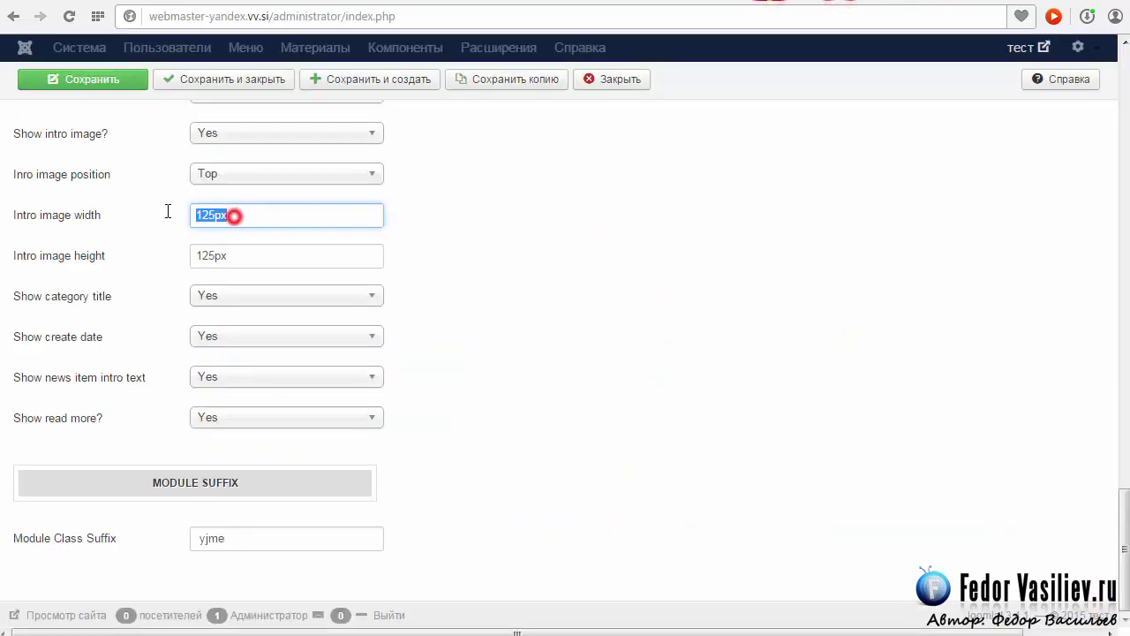
{"action": "double_click", "coordinate": [242, 255]}
{"action": "left_click", "coordinate": [231, 255]}
{"action": "double_click", "coordinate": [233, 214]}
{"action": "left_click", "coordinate": [457, 218]}
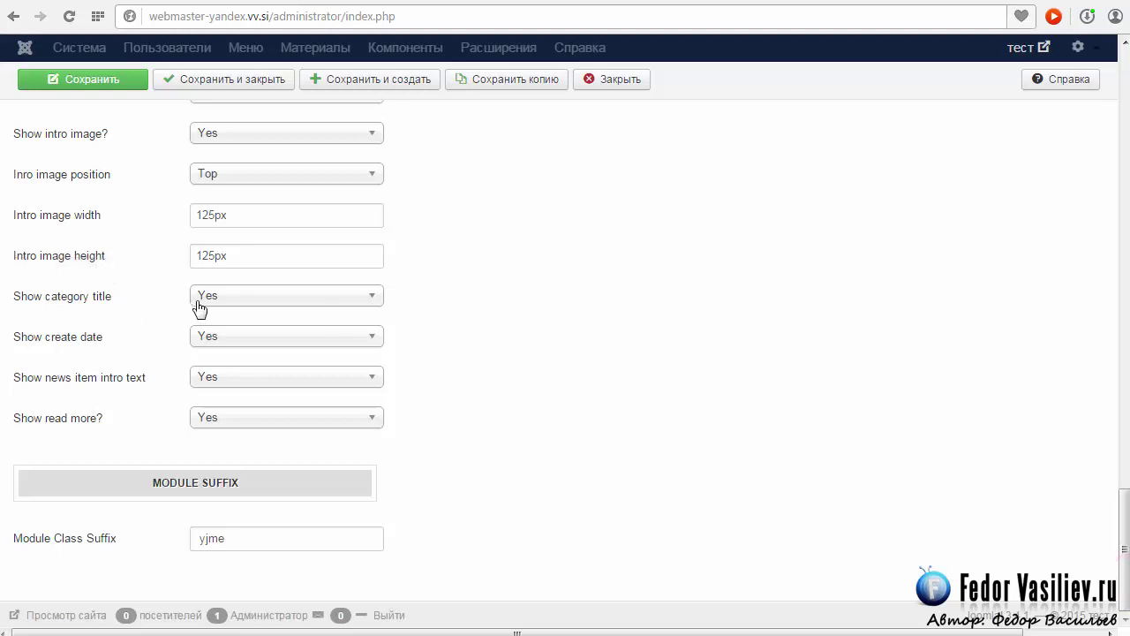
Set Show category title, Show create date and Show read more? to No.
{"action": "left_click", "coordinate": [230, 296]}
{"action": "left_click", "coordinate": [208, 340]}
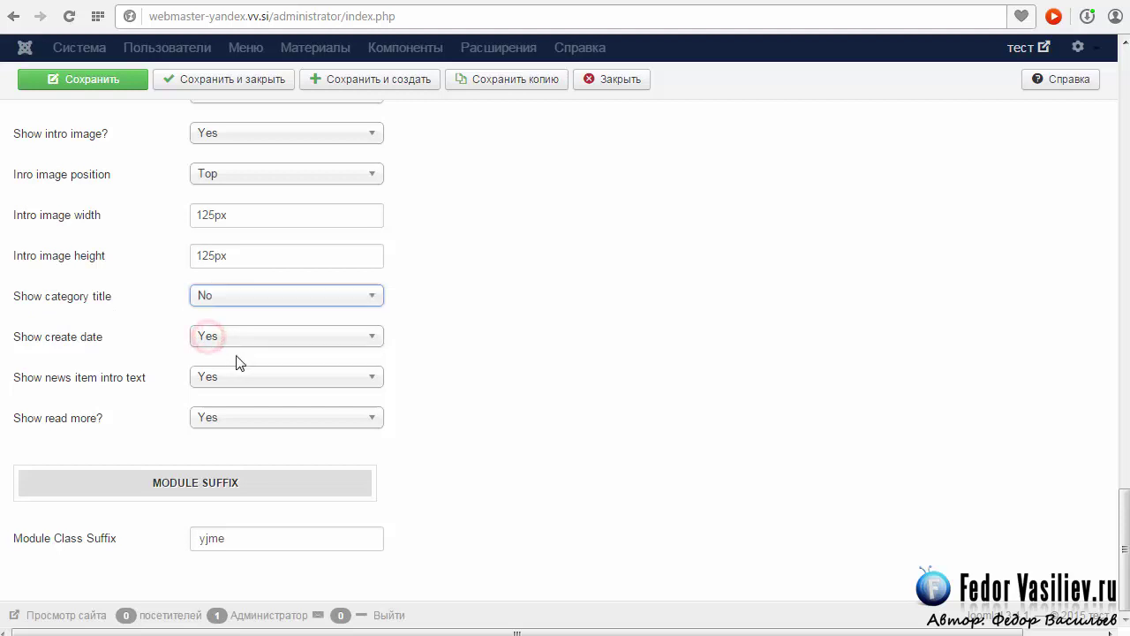
{"action": "left_click", "coordinate": [226, 339]}
{"action": "left_click", "coordinate": [209, 379]}
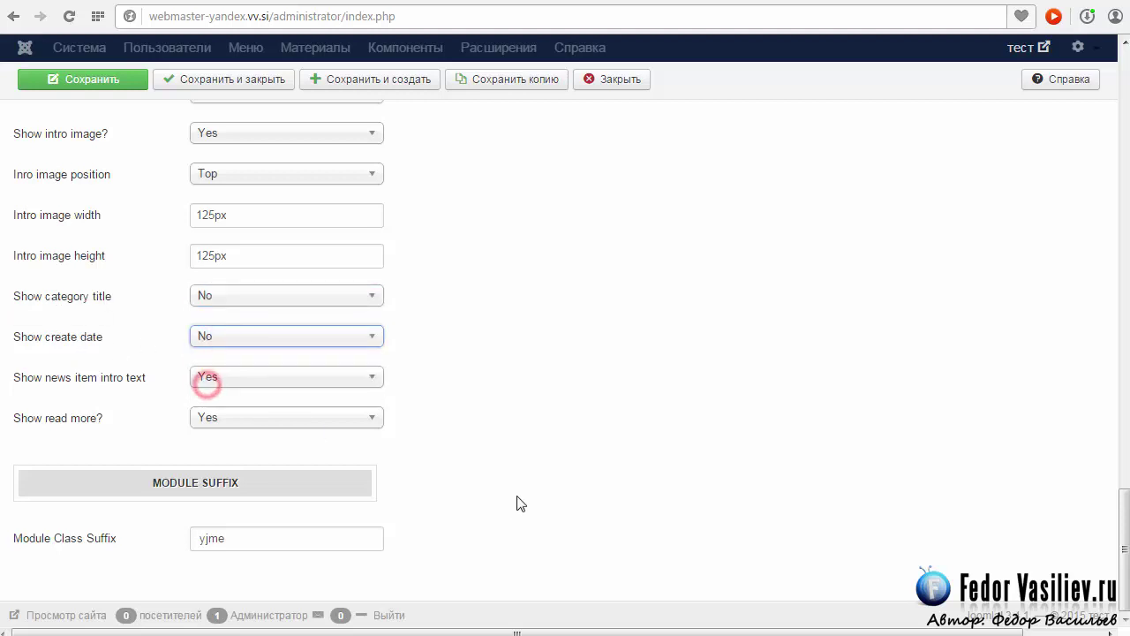
{"action": "left_click_drag", "start_coordinate": [144, 375], "coordinate": [44, 384]}
{"action": "left_click", "coordinate": [46, 383]}
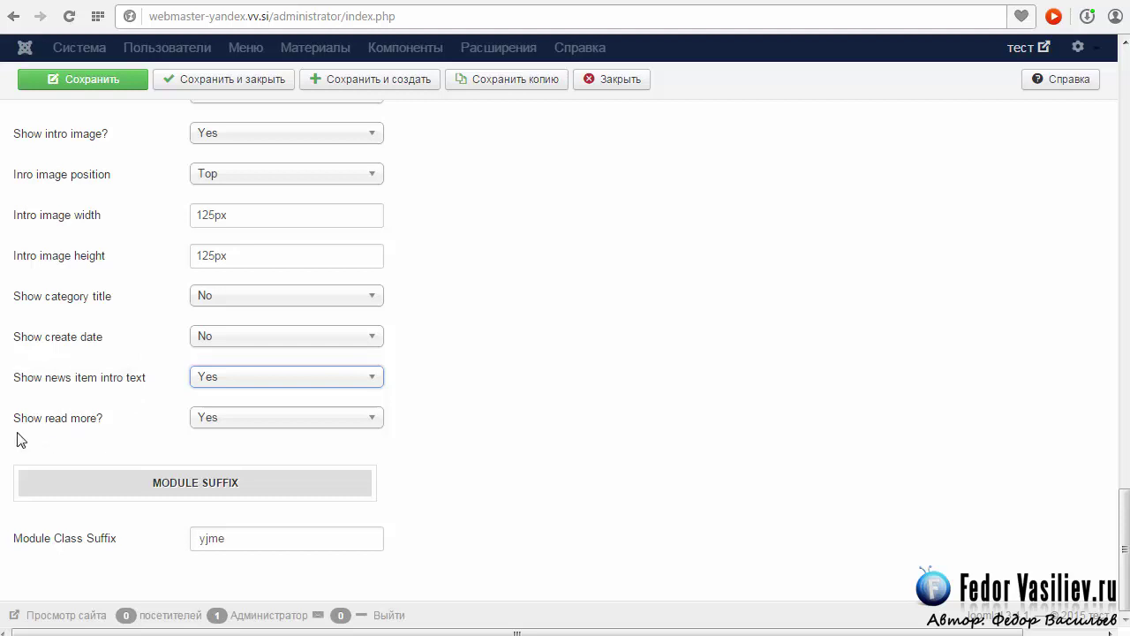
{"action": "left_click", "coordinate": [208, 417]}
{"action": "left_click", "coordinate": [210, 459]}
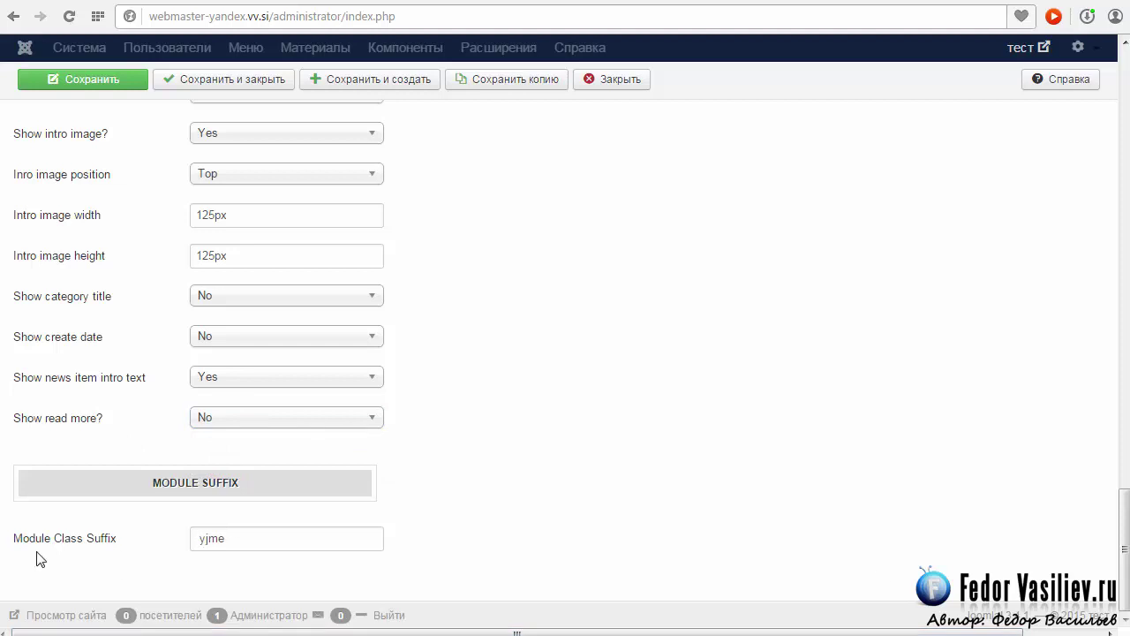
Replace the Module Class Suffix 'yjme' with 'ateam' and save the module.
{"action": "left_click_drag", "start_coordinate": [236, 542], "coordinate": [184, 545]}
{"action": "right_click", "coordinate": [189, 535]}
{"action": "left_click", "coordinate": [243, 628]}
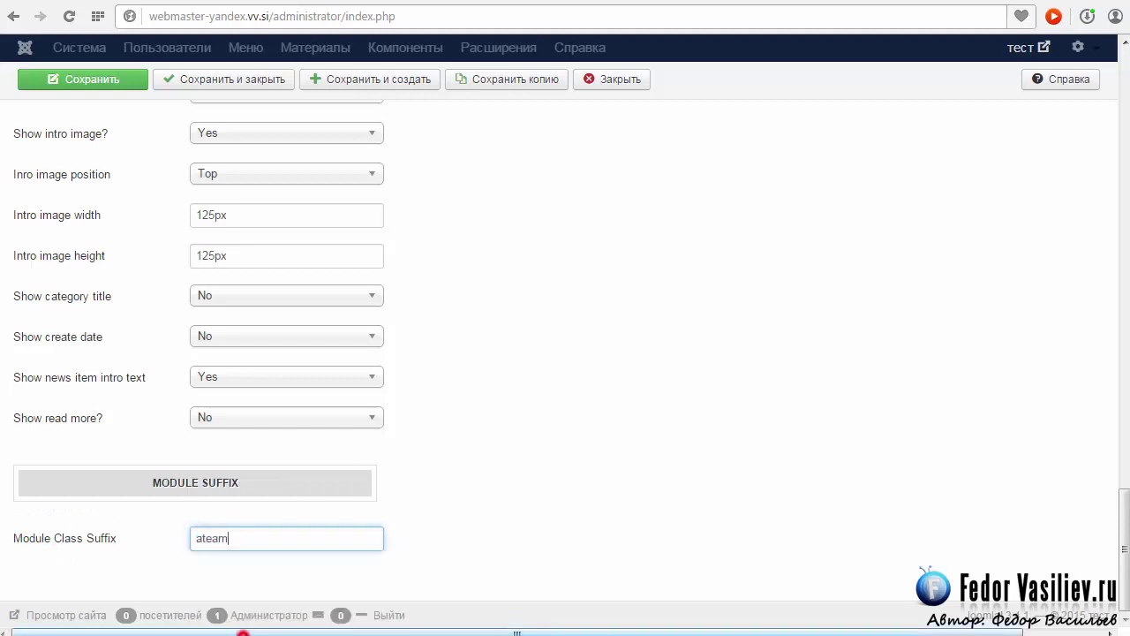
{"action": "left_click", "coordinate": [265, 538]}
{"action": "double_click", "coordinate": [240, 538]}
{"action": "left_click", "coordinate": [225, 541]}
{"action": "left_click_drag", "start_coordinate": [250, 540], "coordinate": [156, 542]}
{"action": "left_click", "coordinate": [212, 537]}
{"action": "double_click", "coordinate": [245, 537]}
{"action": "double_click", "coordinate": [220, 535]}
{"action": "left_click", "coordinate": [264, 541]}
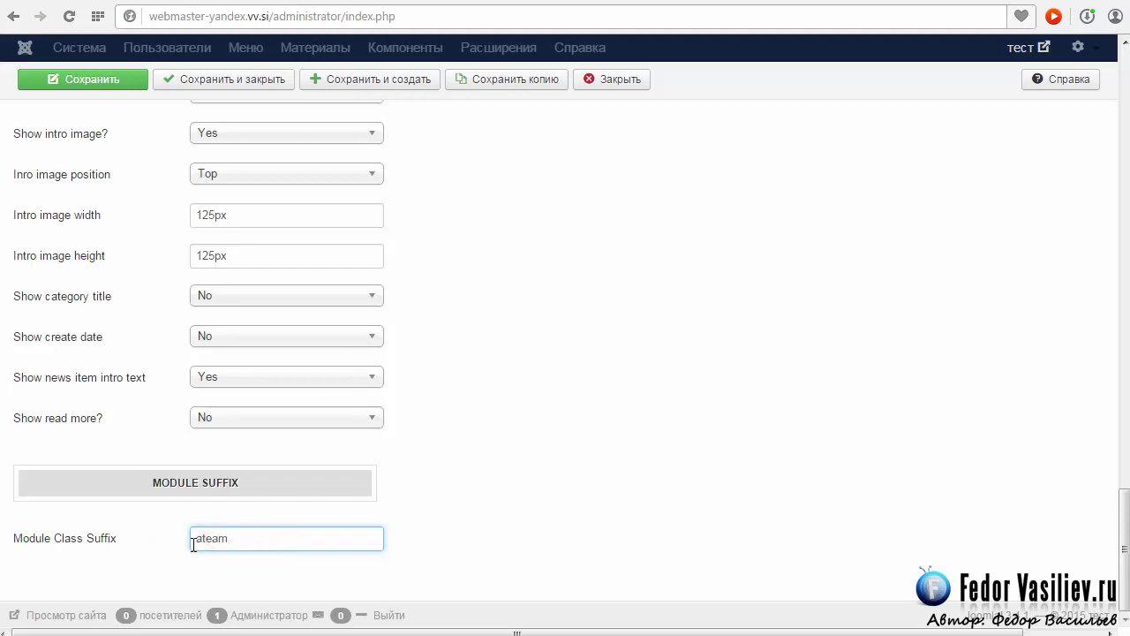
{"action": "left_click", "coordinate": [1126, 601]}
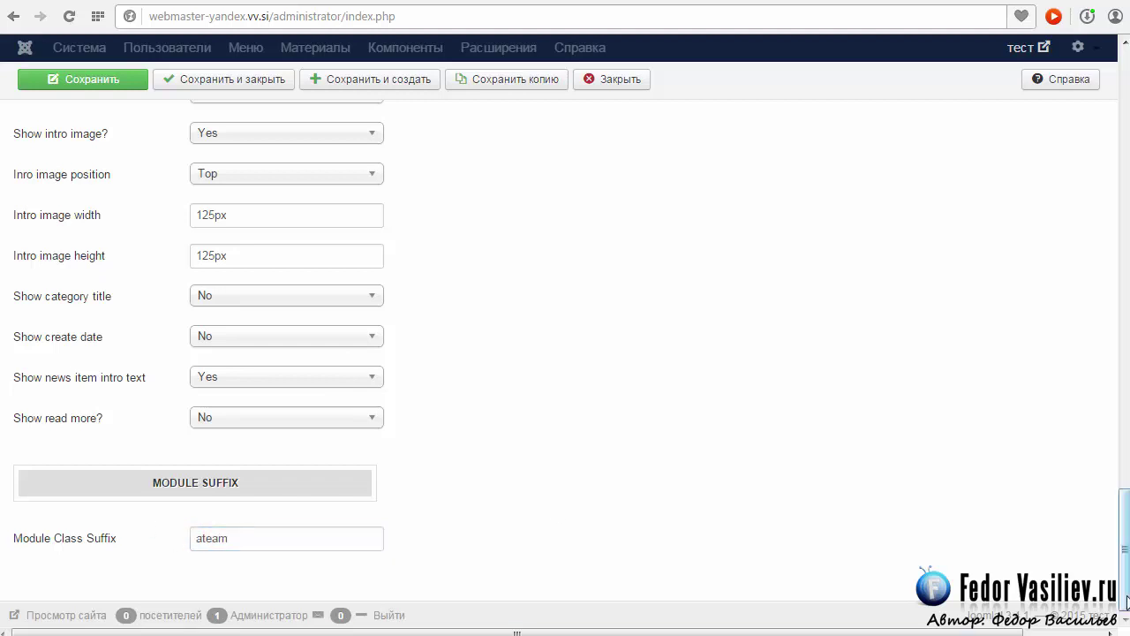
{"action": "left_click_drag", "start_coordinate": [1126, 601], "coordinate": [1110, 121]}
{"action": "left_click", "coordinate": [106, 119]}
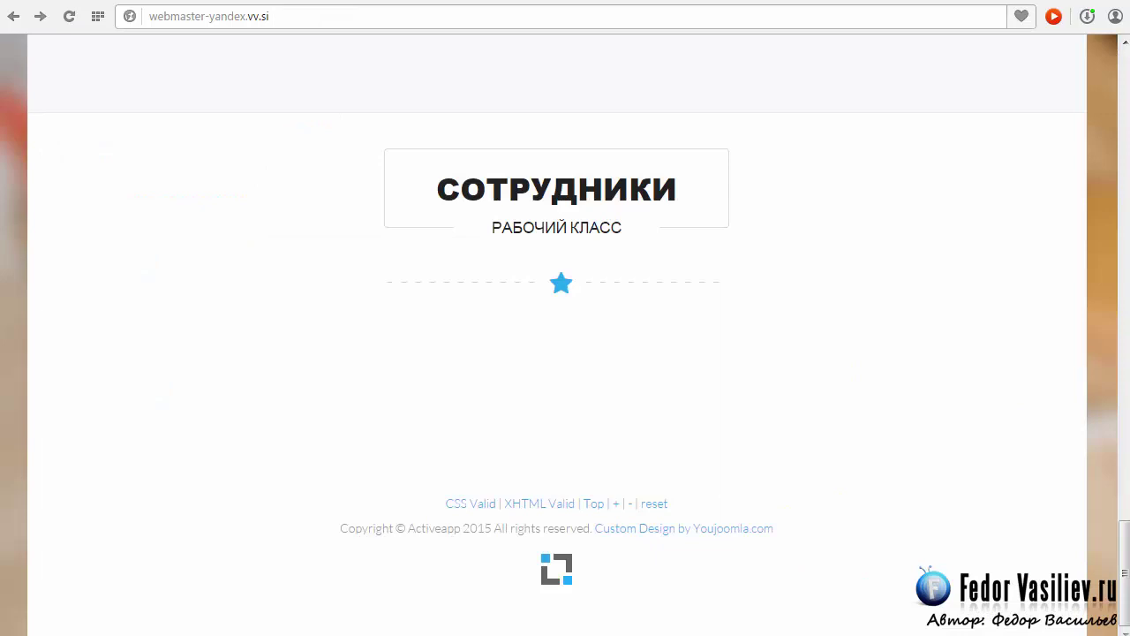
On the live site, check that the second card's VK icon opens the profile, then return.
{"action": "scroll", "coordinate": [953, 523], "scroll_direction": "up", "scroll_amount": 3}
{"action": "scroll", "coordinate": [836, 377], "scroll_direction": "down", "scroll_amount": 5}
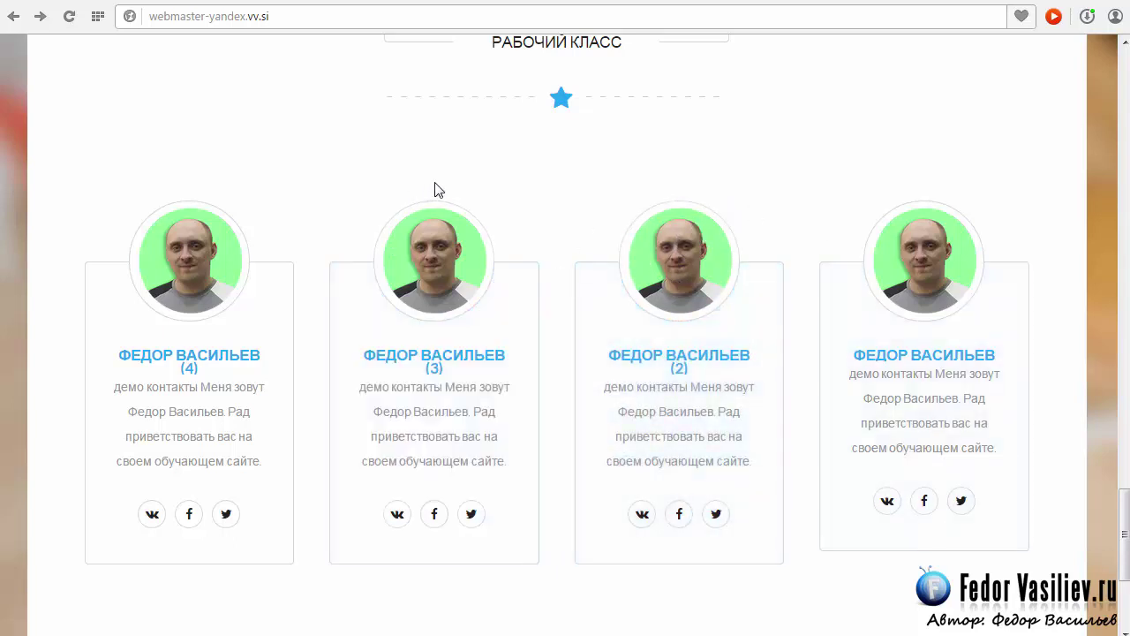
{"action": "left_click", "coordinate": [397, 523]}
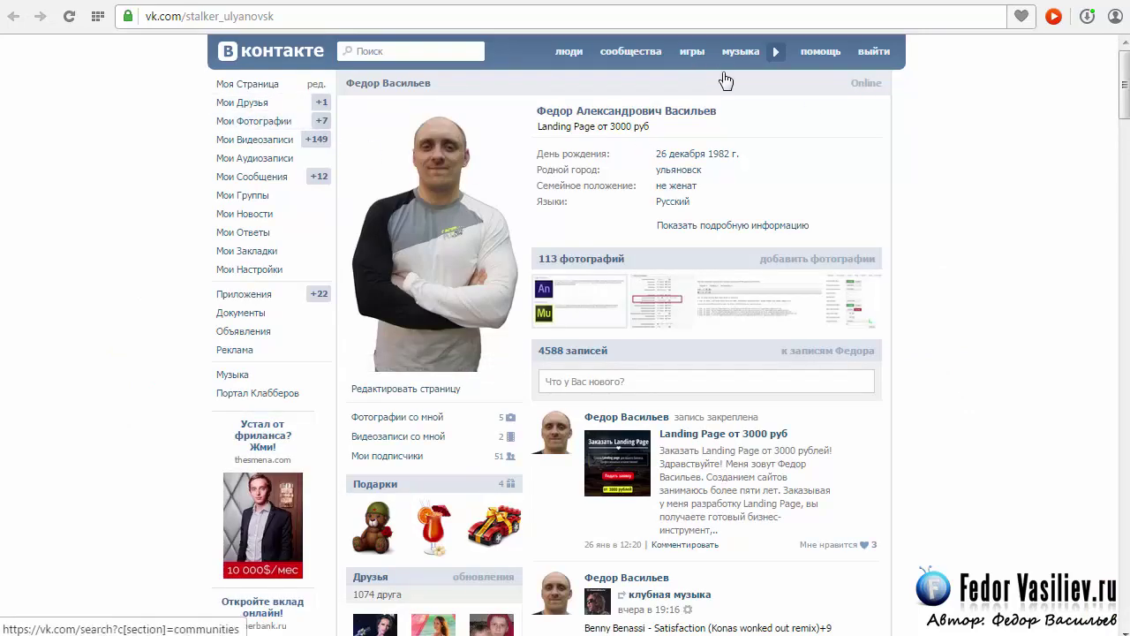
{"action": "key", "text": "alt+Left"}
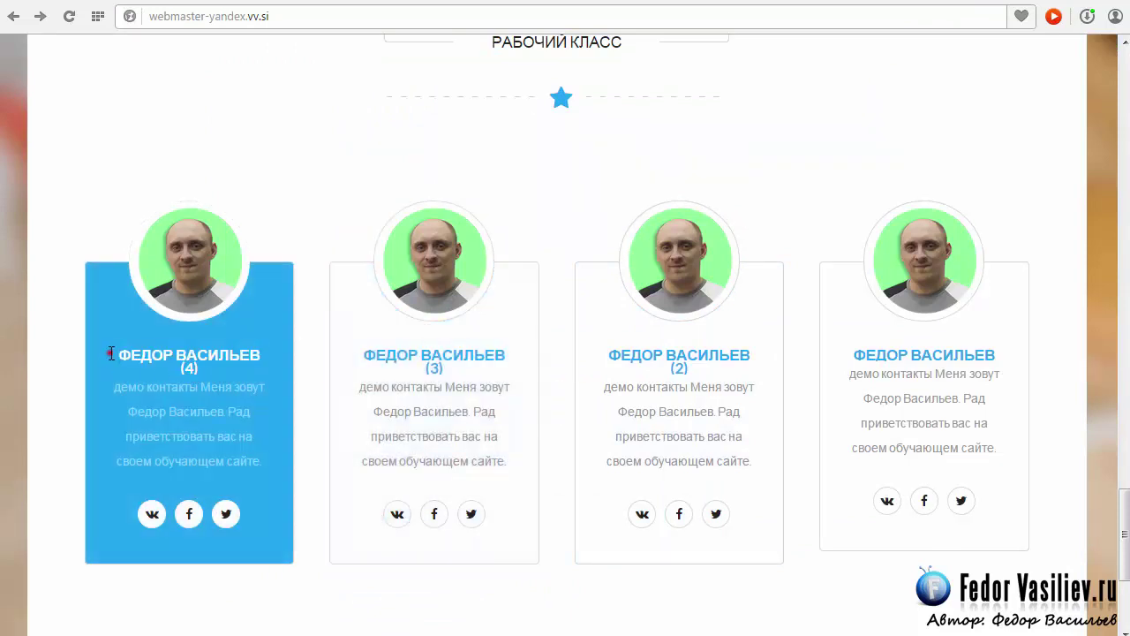
Inspect the first card's heading and description text and scroll through the СОТРУДНИКИ cards.
{"action": "left_click_drag", "start_coordinate": [103, 351], "coordinate": [210, 376]}
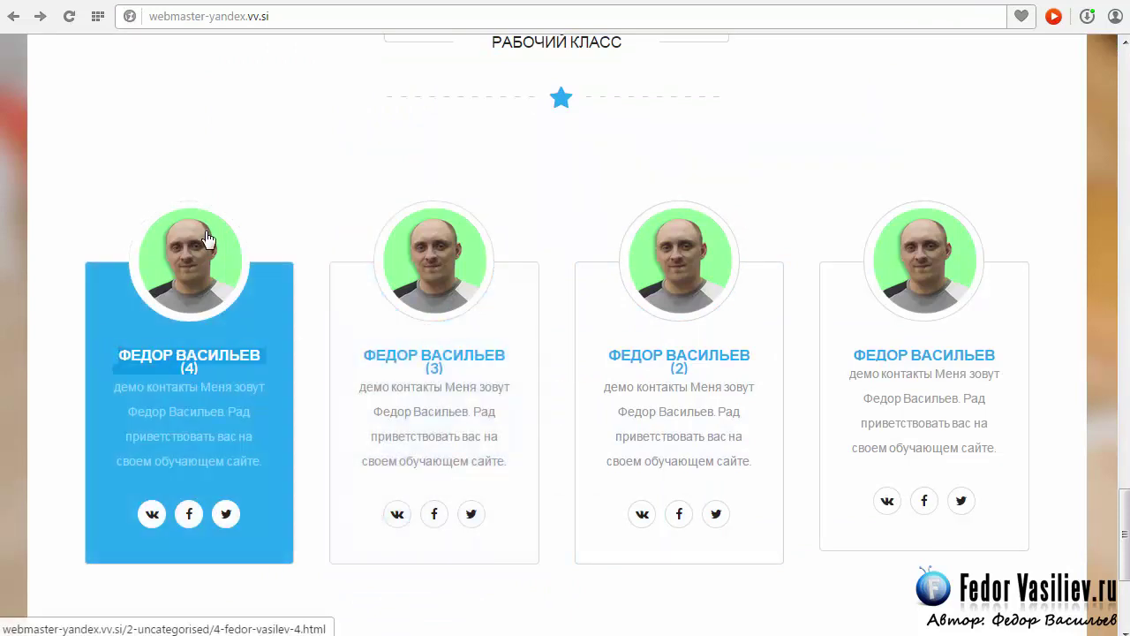
{"action": "left_click_drag", "start_coordinate": [103, 383], "coordinate": [278, 460]}
{"action": "left_click", "coordinate": [300, 449]}
{"action": "scroll", "coordinate": [419, 336], "scroll_direction": "down", "scroll_amount": 3}
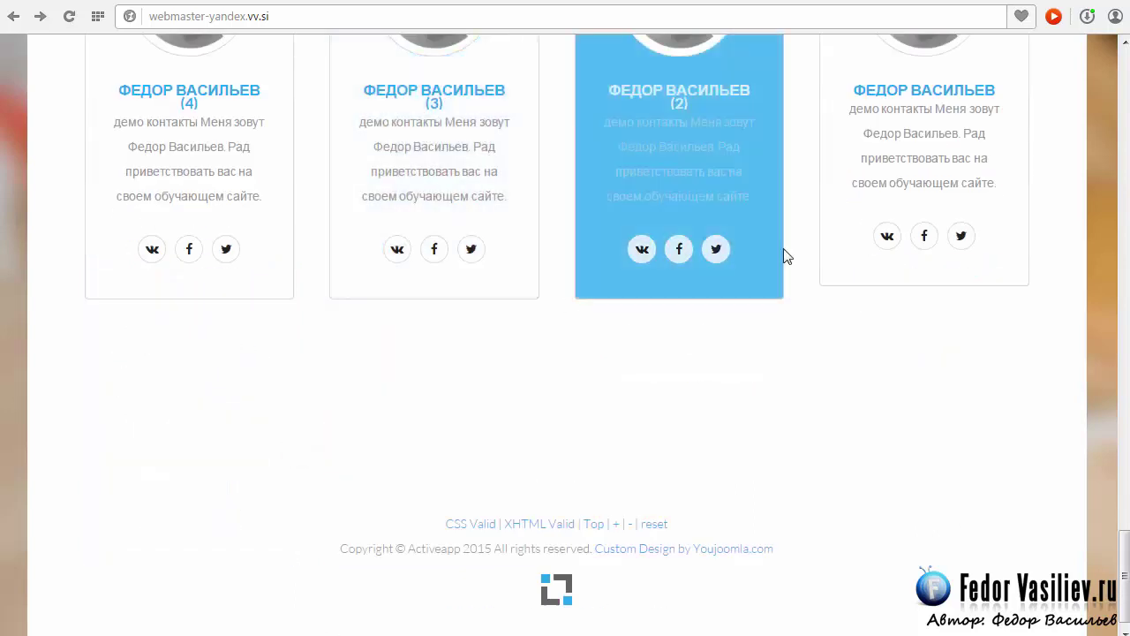
{"action": "scroll", "coordinate": [848, 318], "scroll_direction": "up", "scroll_amount": 2}
{"action": "scroll", "coordinate": [848, 371], "scroll_direction": "up", "scroll_amount": 1}
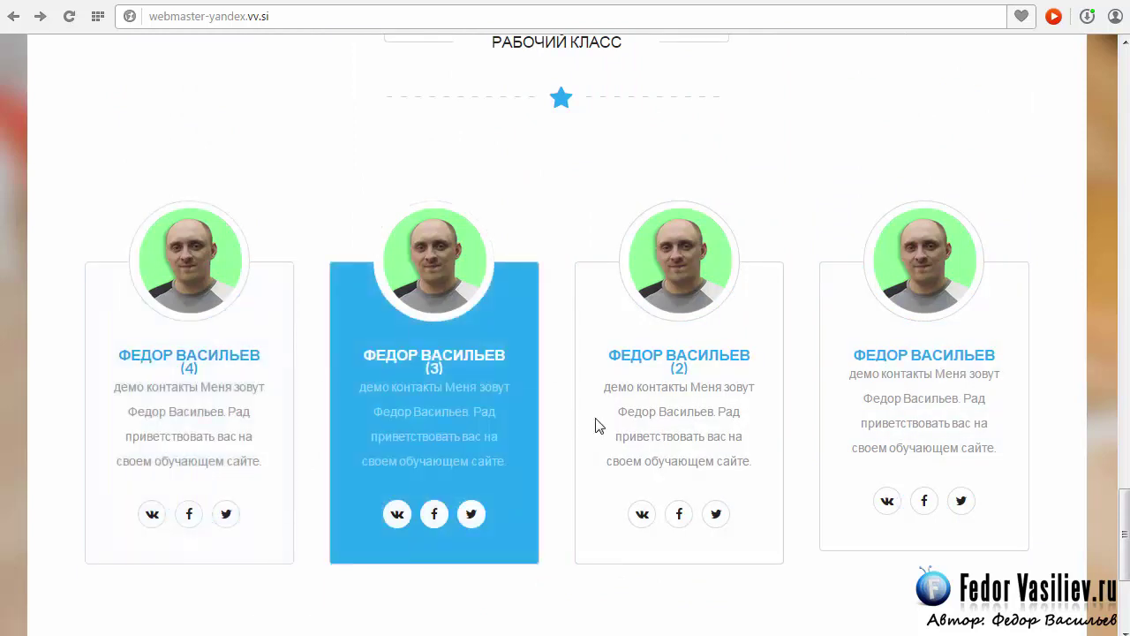
{"action": "scroll", "coordinate": [936, 415], "scroll_direction": "up", "scroll_amount": 2}
{"action": "scroll", "coordinate": [921, 398], "scroll_direction": "up", "scroll_amount": 1}
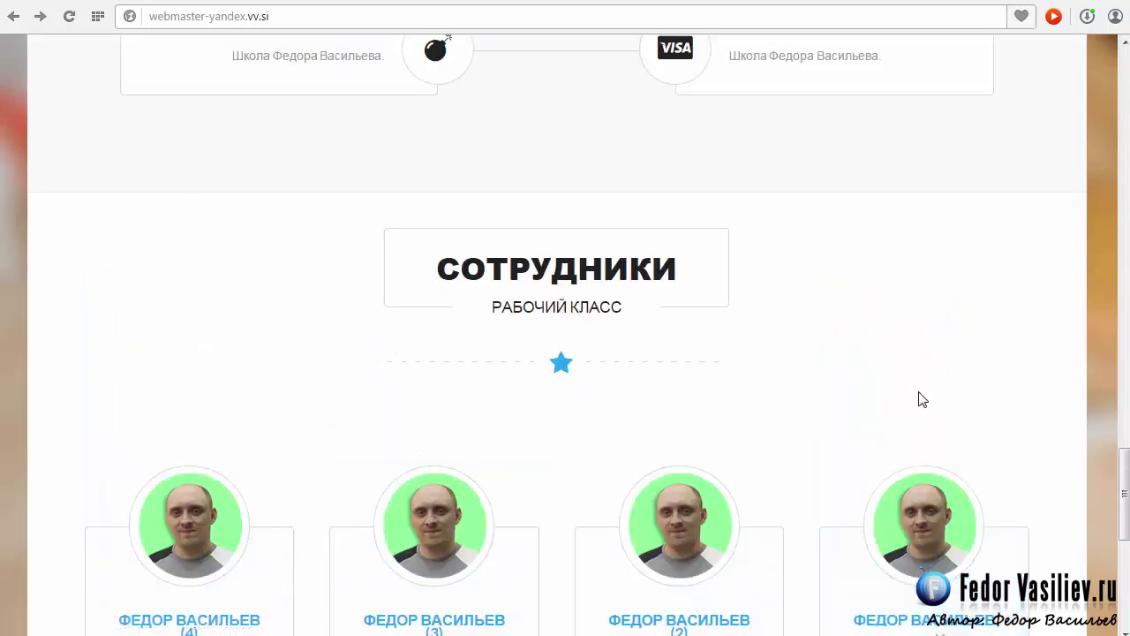
{"action": "scroll", "coordinate": [918, 393], "scroll_direction": "down", "scroll_amount": 3}
{"action": "scroll", "coordinate": [917, 390], "scroll_direction": "down", "scroll_amount": 1}
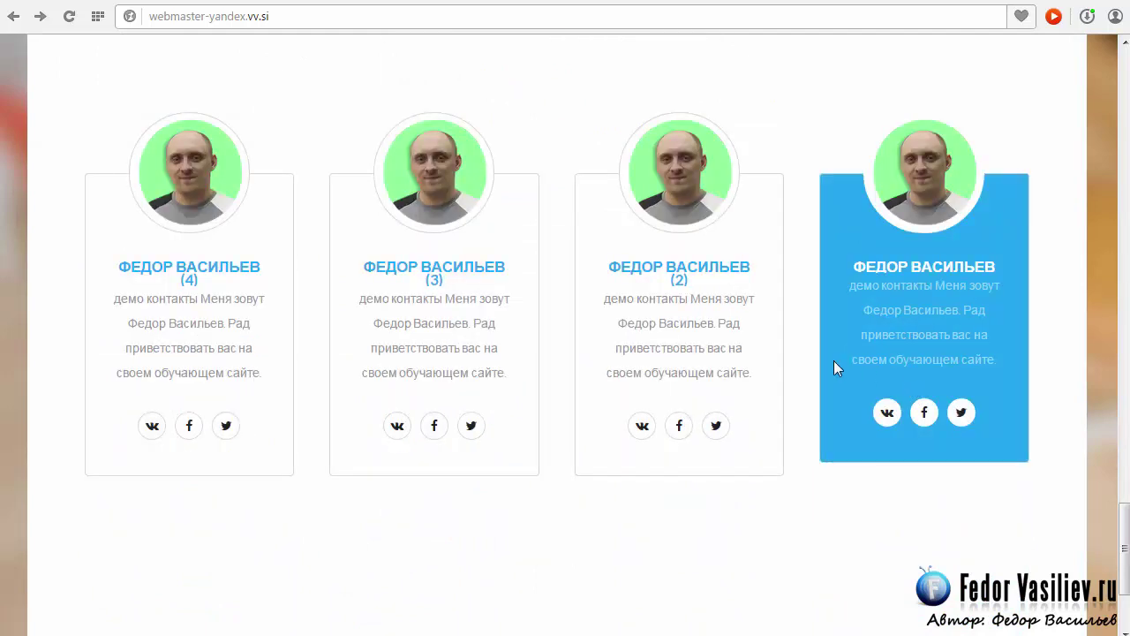